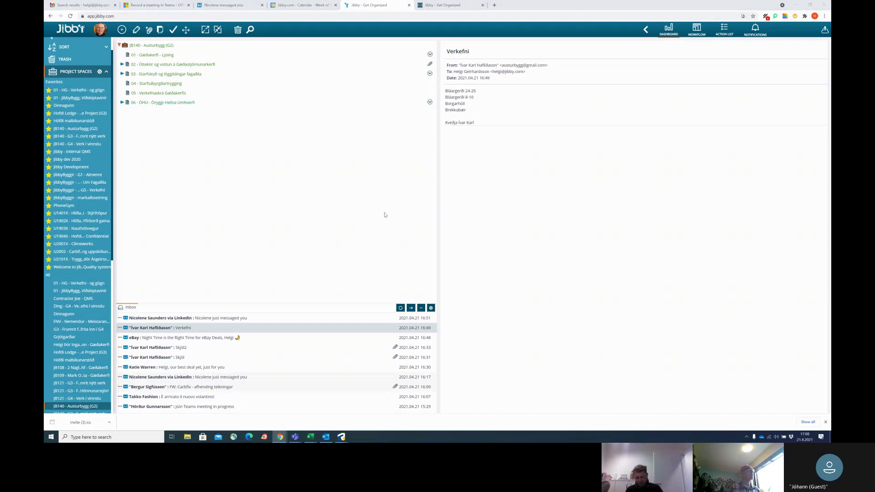
Return to Jibby, open the JB140 - G3 - Frumrit nýtt verk space, and show the Verkefni email.
{"action": "key", "text": "alt+Tab"}
{"action": "key", "text": "alt+Tab"}
{"action": "key", "text": "alt+Tab"}
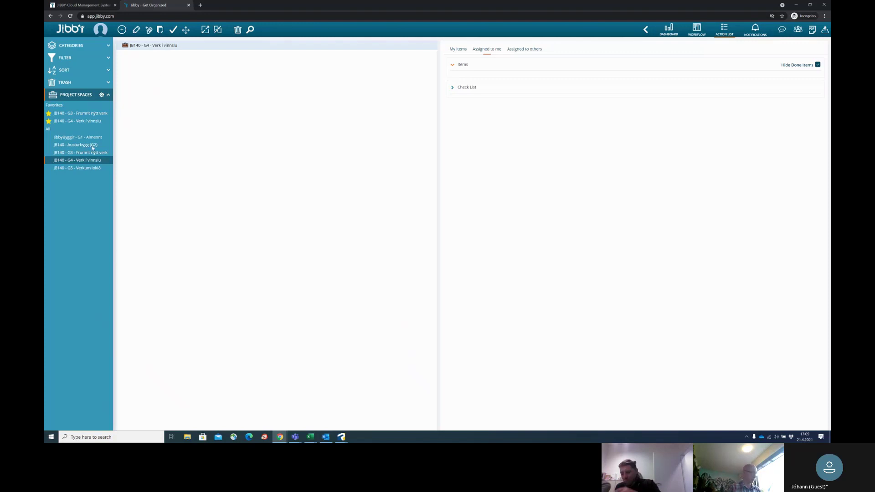
{"action": "key", "text": "alt+Tab"}
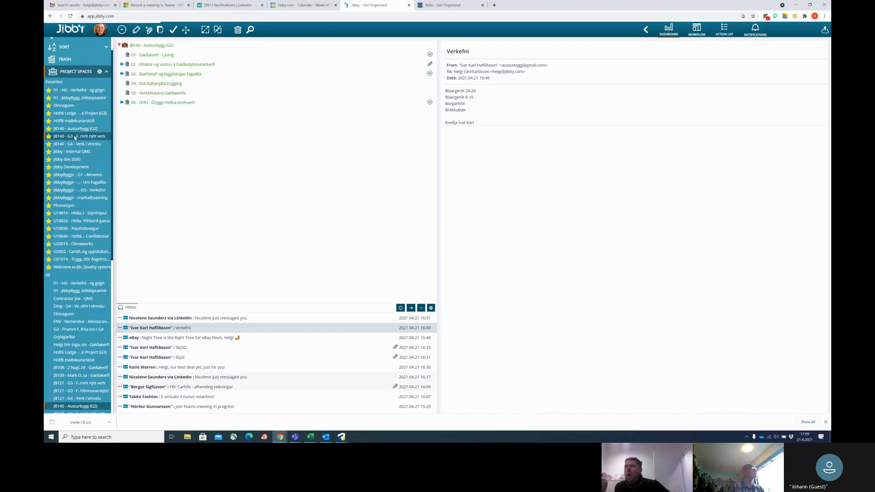
{"action": "left_click", "coordinate": [75, 137]}
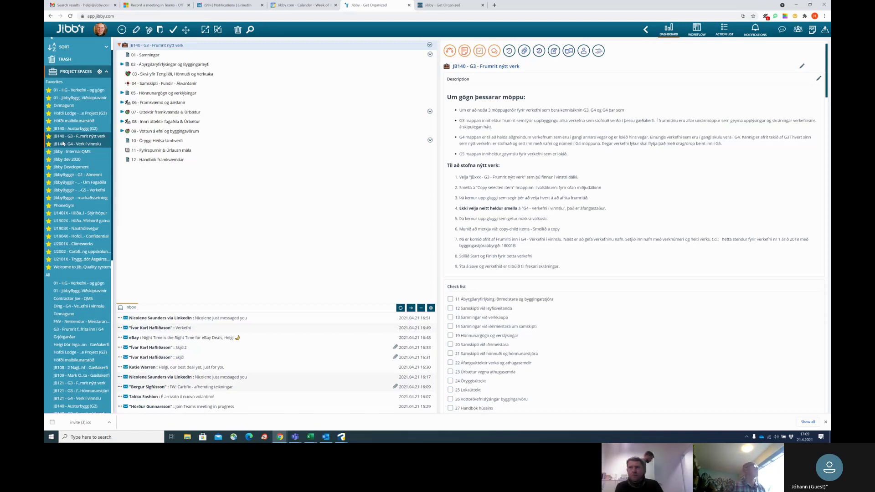
{"action": "left_click", "coordinate": [83, 144]}
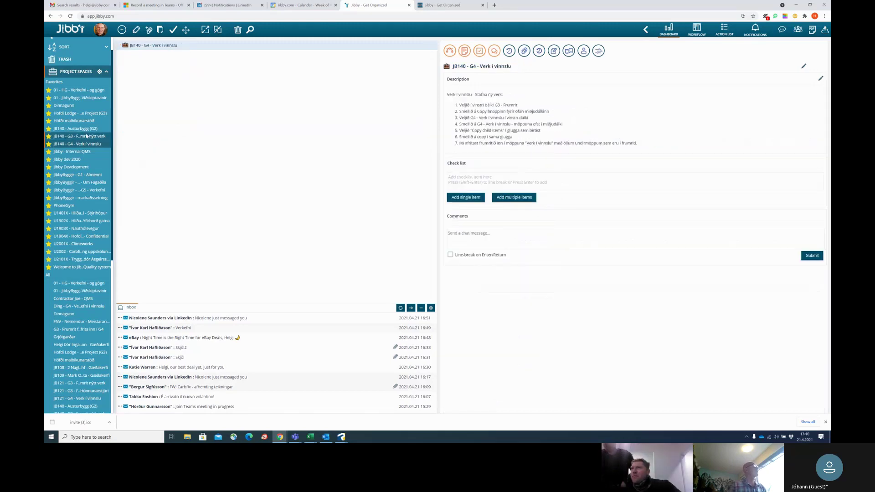
{"action": "left_click", "coordinate": [89, 136]}
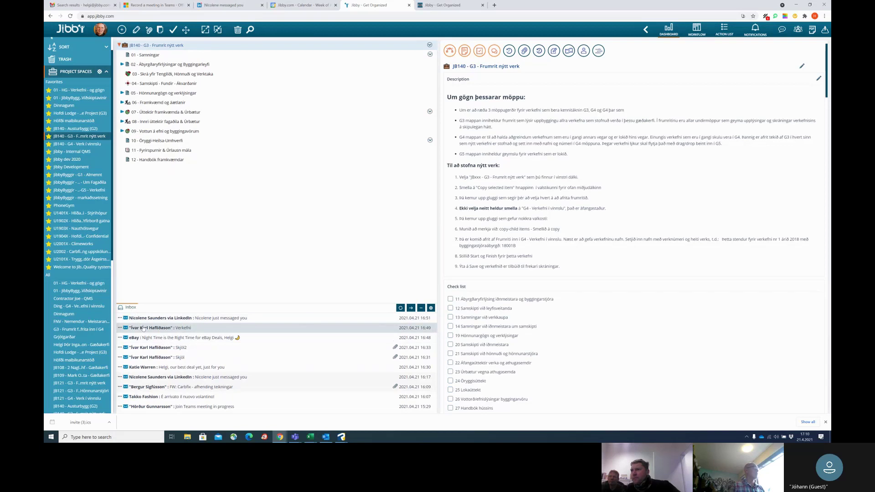
{"action": "left_click", "coordinate": [144, 328]}
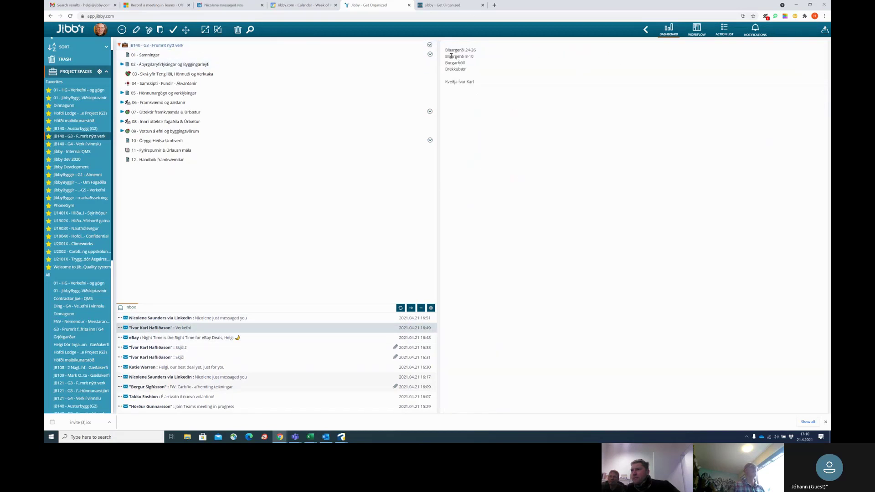
{"action": "left_click", "coordinate": [182, 348]}
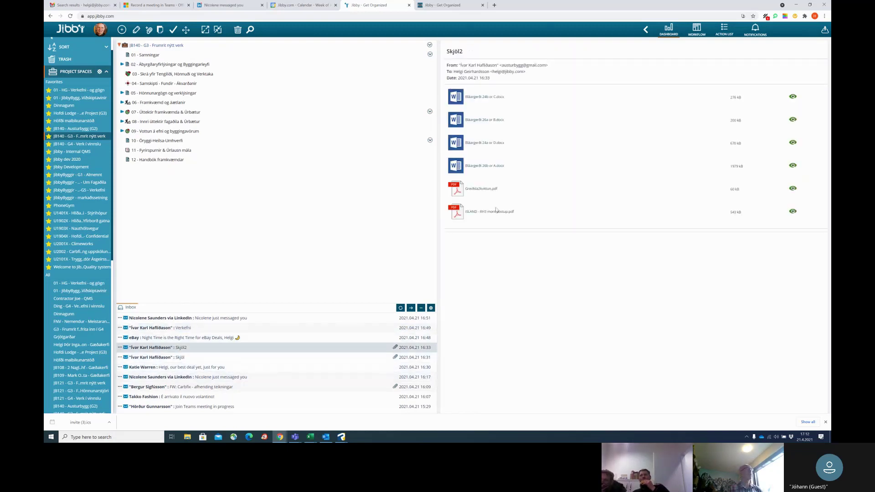
{"action": "left_click", "coordinate": [155, 358]}
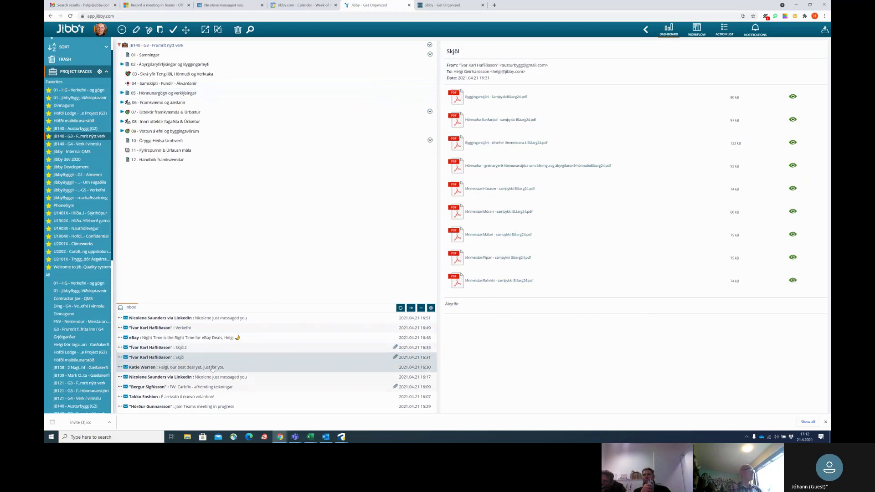
{"action": "left_click", "coordinate": [188, 329]}
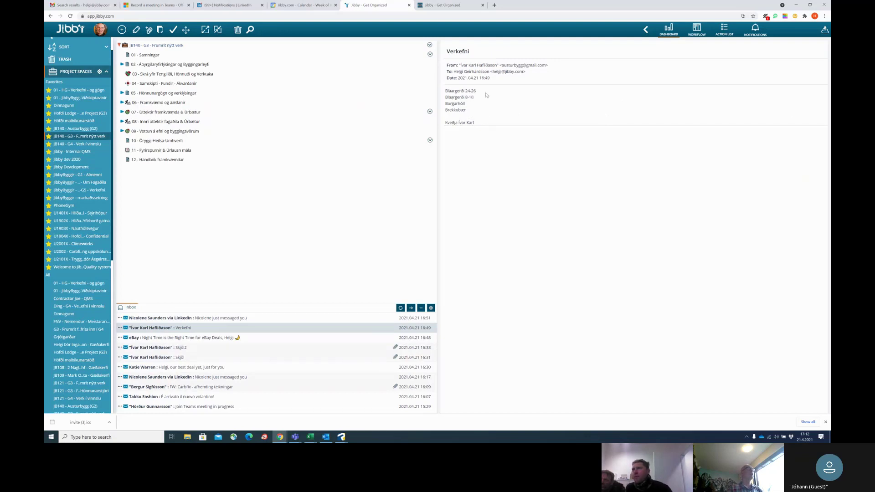
{"action": "left_click_drag", "start_coordinate": [476, 97], "coordinate": [445, 98]}
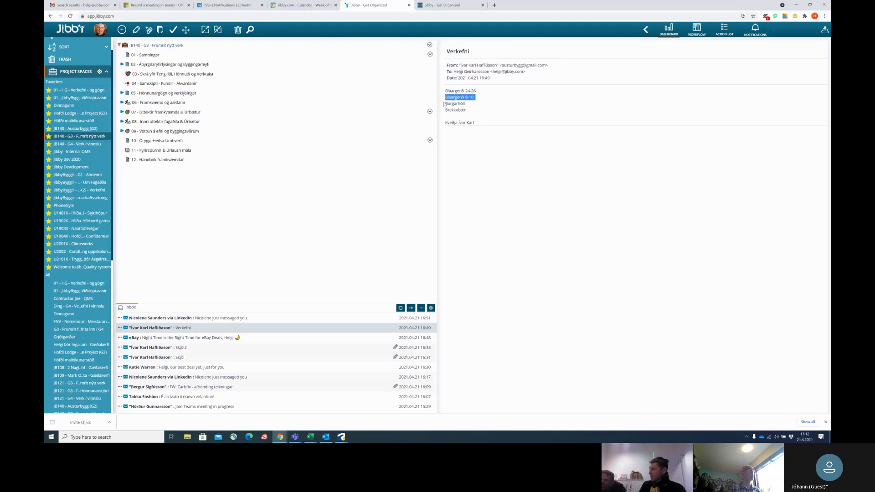
{"action": "left_click", "coordinate": [165, 46]}
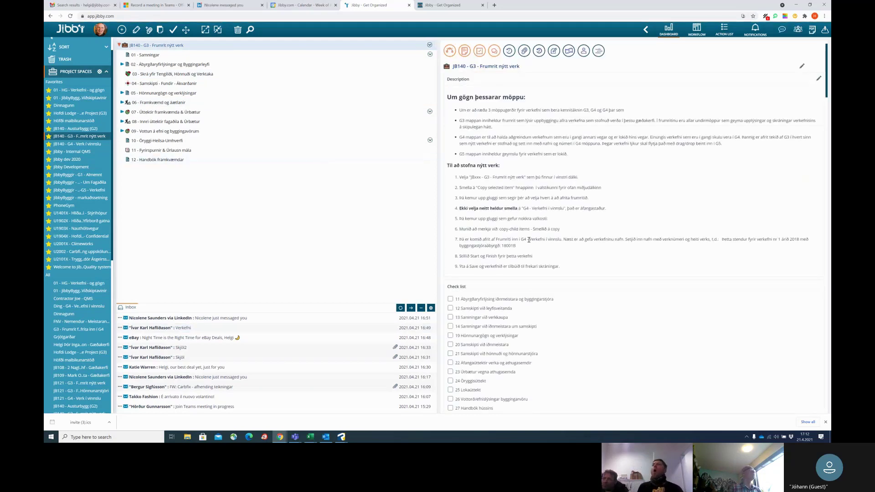
Copy the G3 template with child items into the JB140 - G4 - Verk í vinnslu space.
{"action": "left_click", "coordinate": [161, 30]}
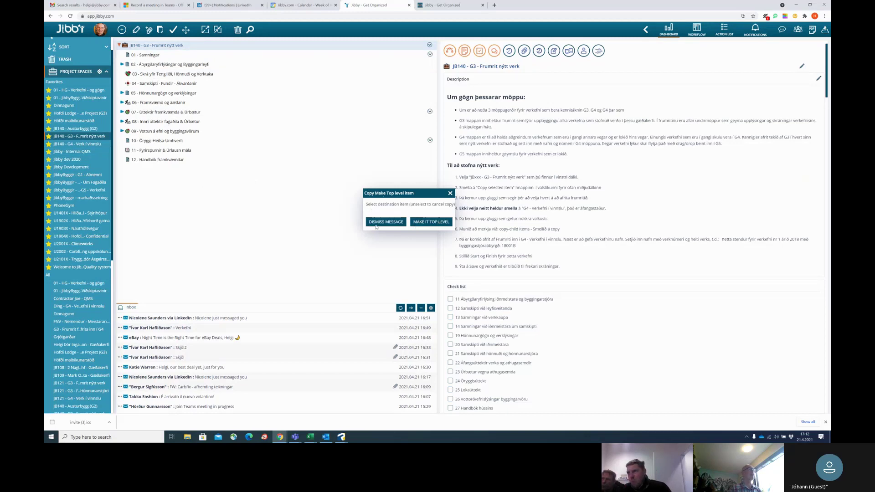
{"action": "left_click", "coordinate": [72, 144]}
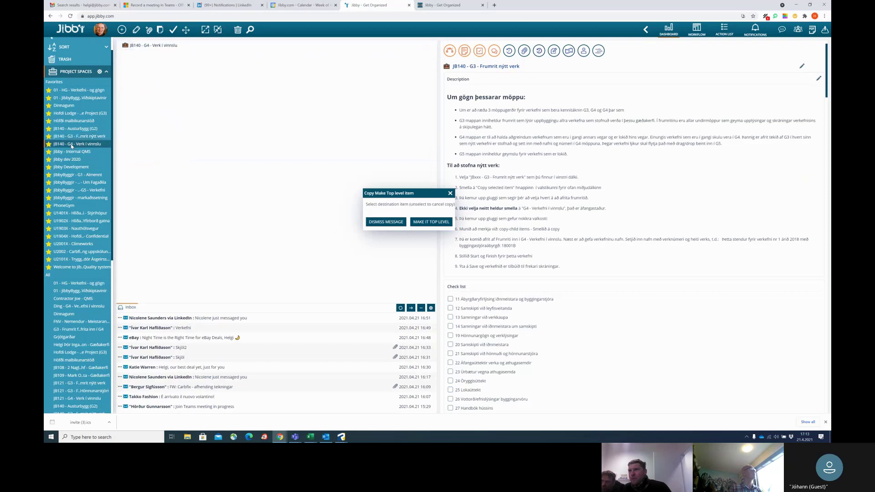
{"action": "left_click", "coordinate": [167, 46]}
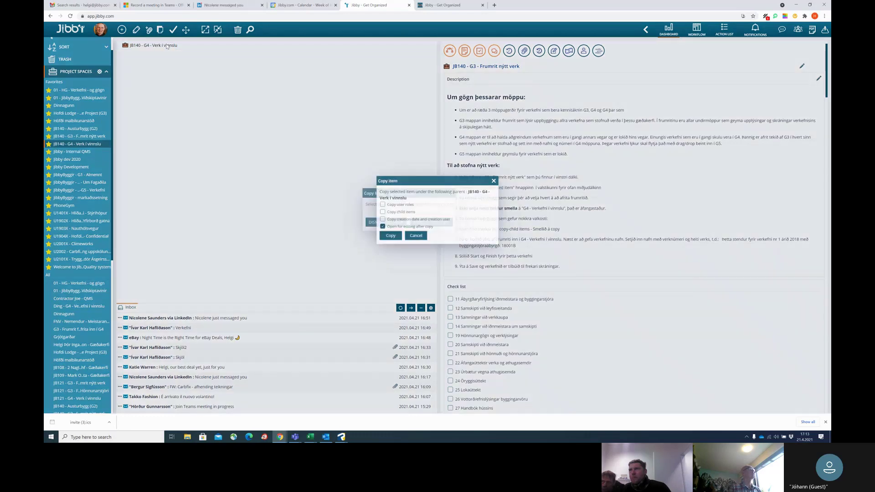
{"action": "left_click", "coordinate": [382, 212]}
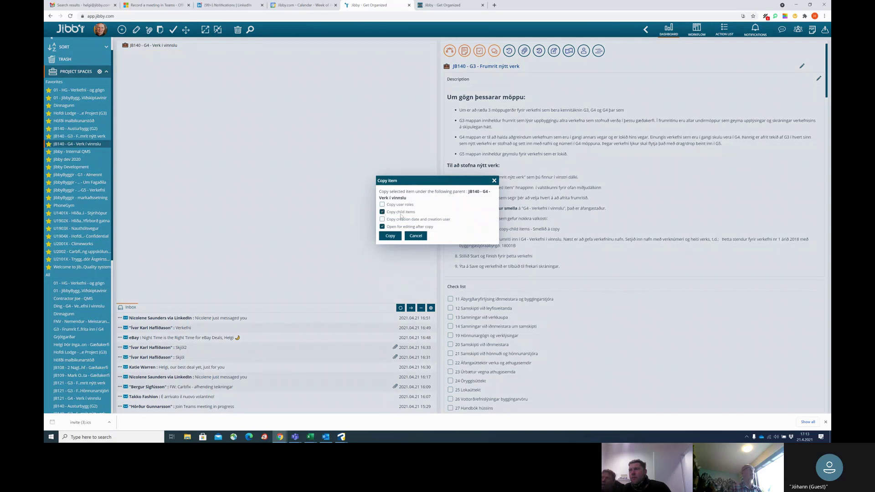
{"action": "left_click", "coordinate": [391, 236]}
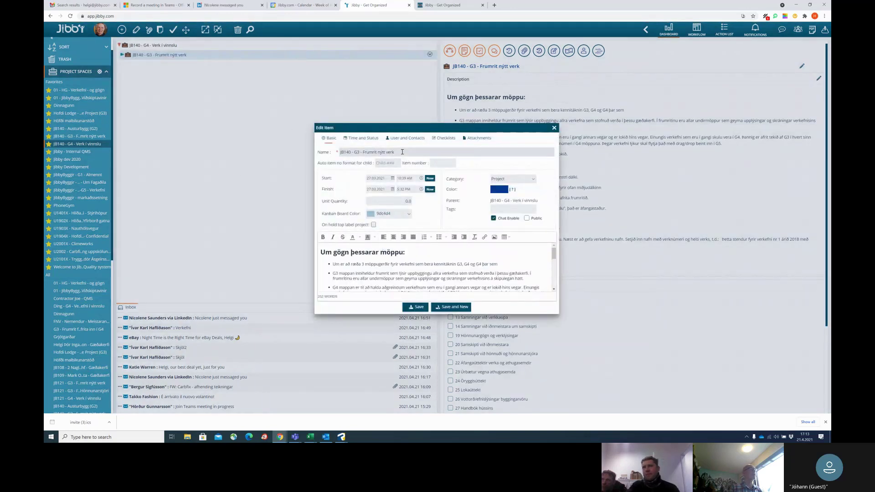
{"action": "key", "text": "ctrl+a"}
{"action": "key", "text": "ctrl+v"}
{"action": "key", "text": "Home"}
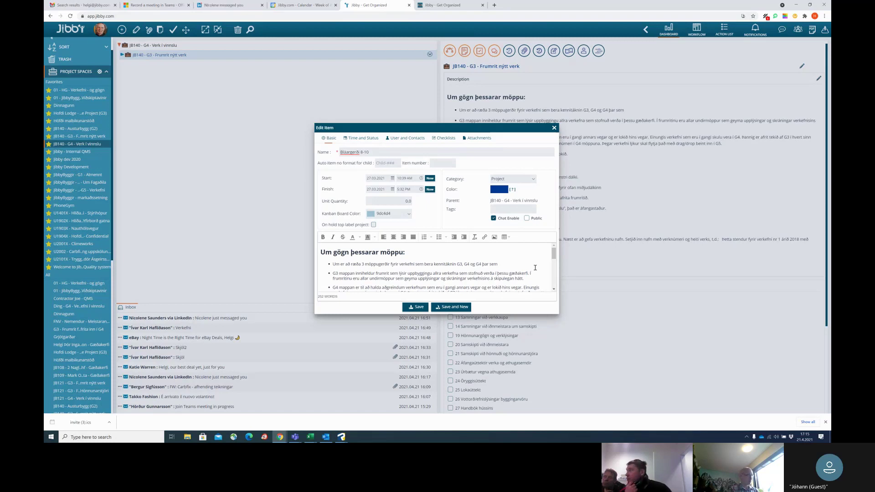
{"action": "type", "text": "A"}
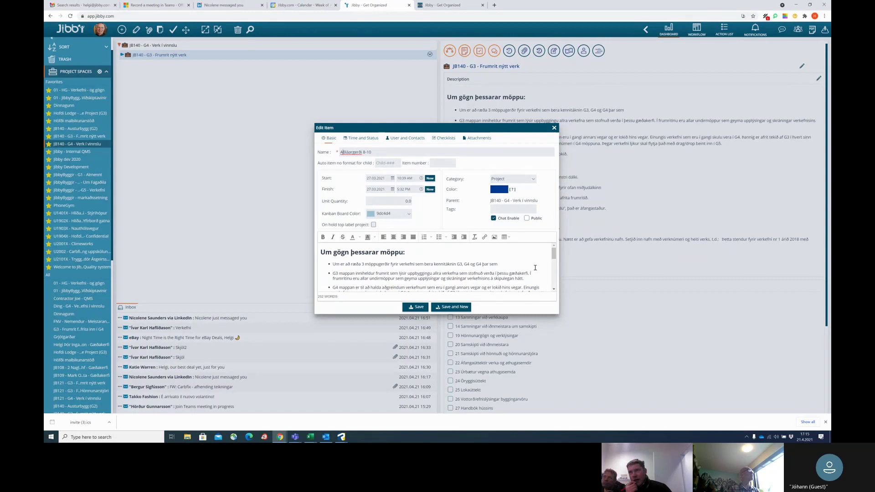
{"action": "type", "text": "B"}
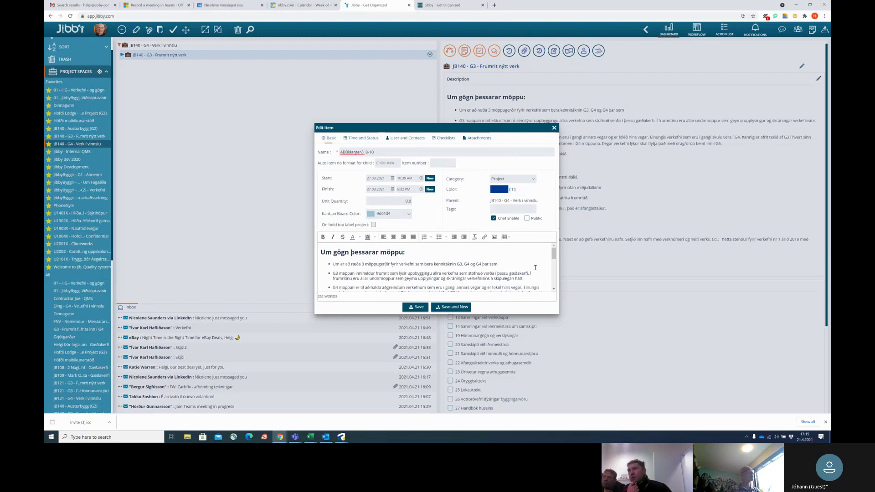
{"action": "key", "text": "BackSpace"}
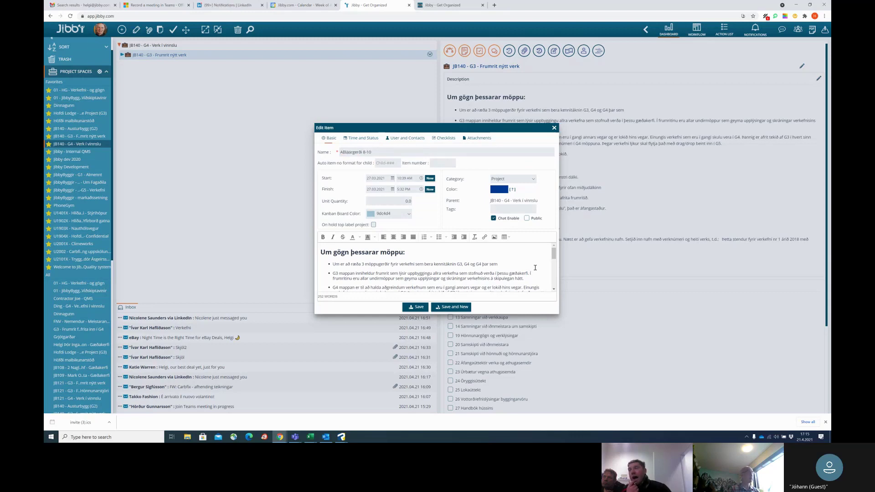
{"action": "type", "text": "V"}
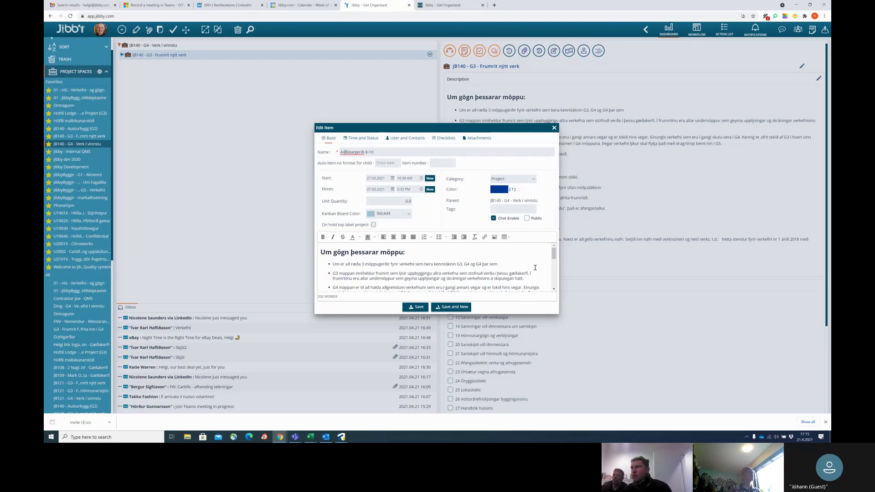
{"action": "type", "text": "20"}
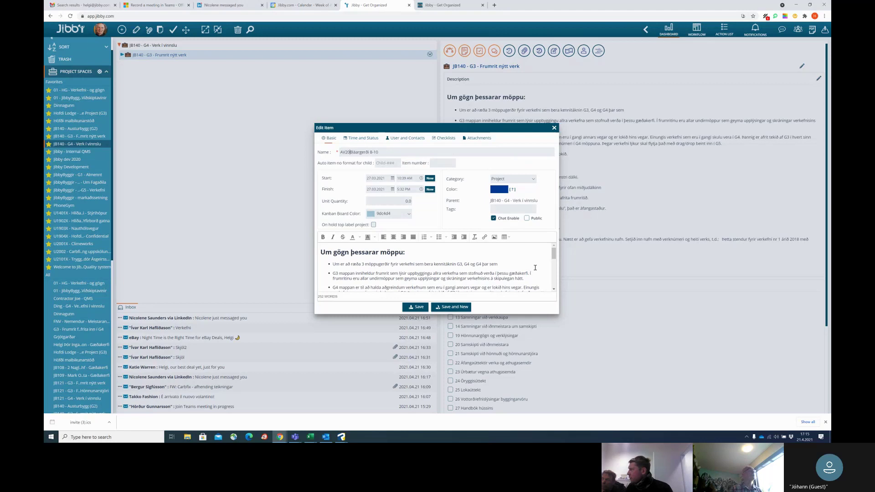
{"action": "type", "text": "03"}
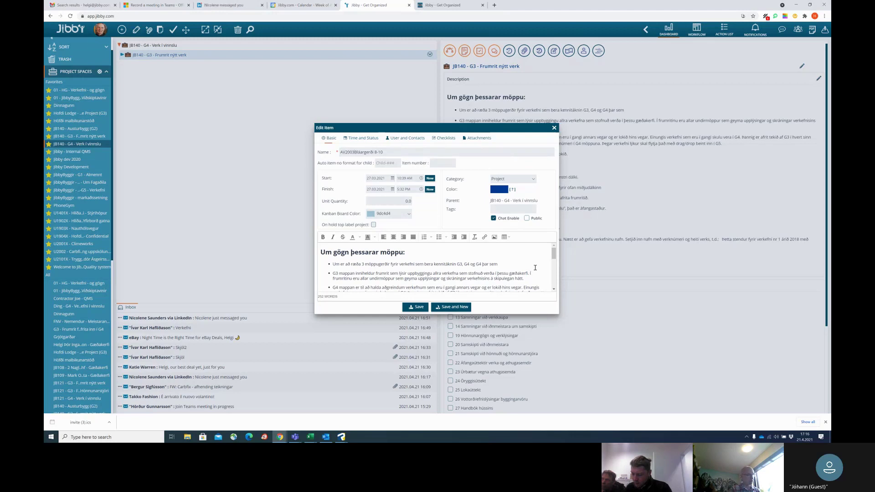
{"action": "type", "text": "BMH"}
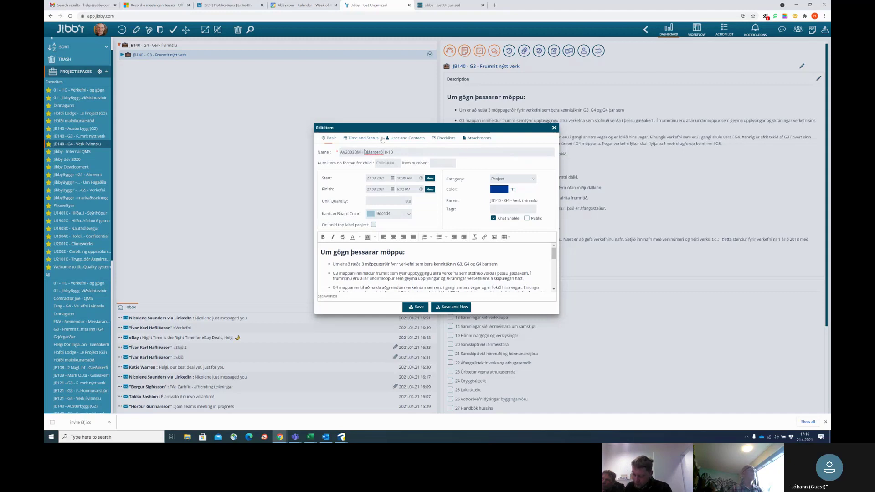
{"action": "type", "text": " -"}
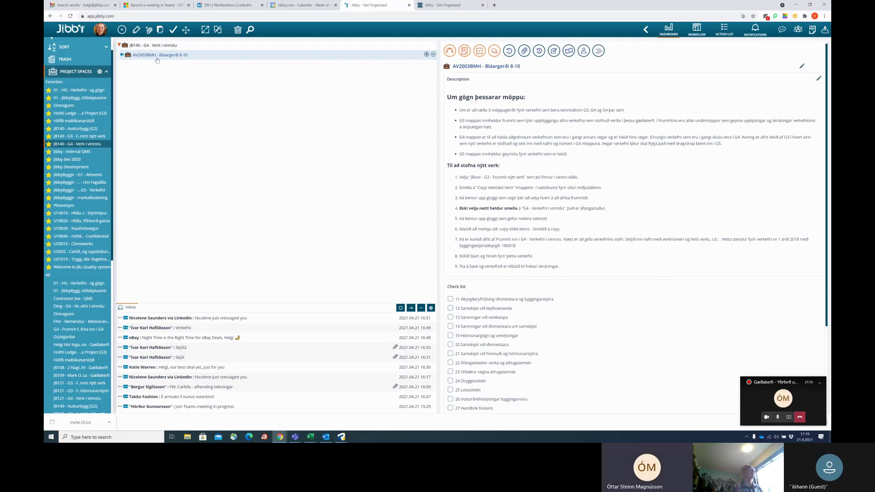
Expand and collapse AV2003BMH to check its twelve folders, then open Chrome's menu.
{"action": "left_click", "coordinate": [123, 54]}
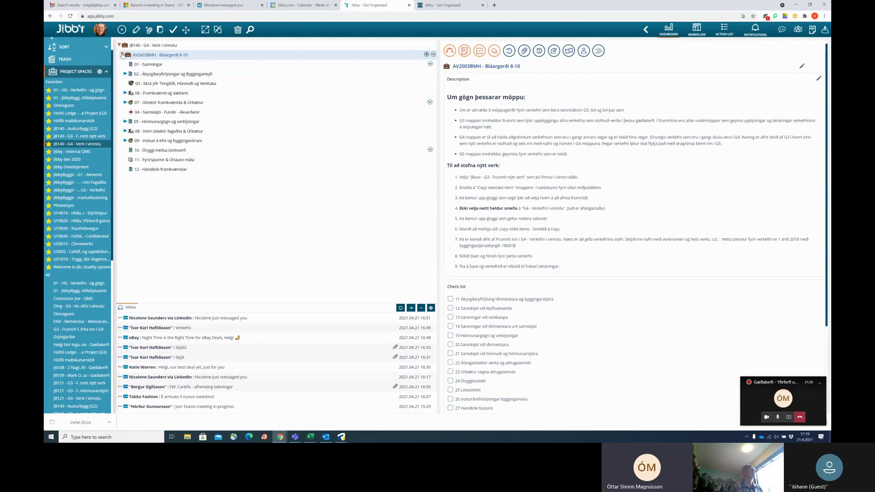
{"action": "left_click", "coordinate": [123, 55]}
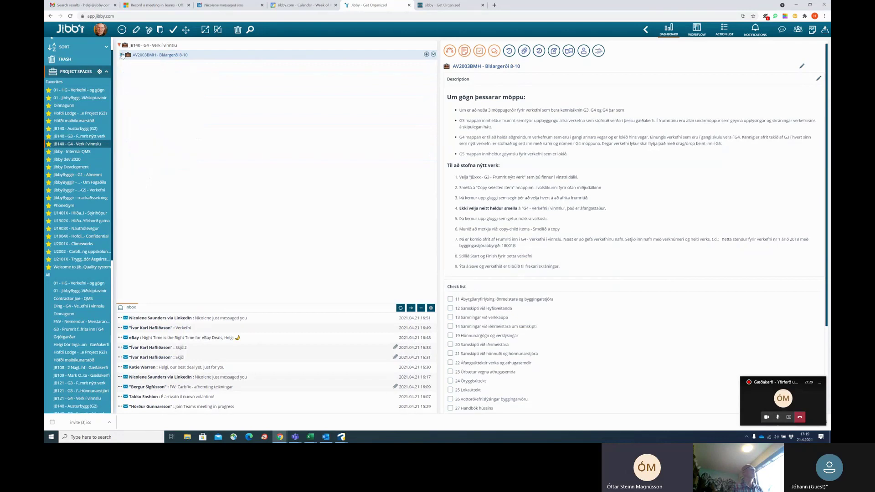
{"action": "left_click", "coordinate": [824, 16]}
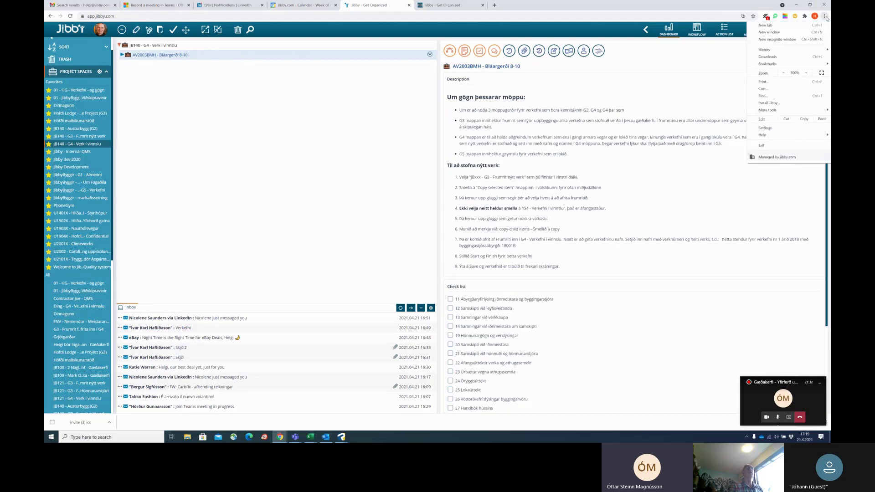
Zoom the page in twice, then open the Verkefni email listing the project addresses.
{"action": "left_click", "coordinate": [807, 73]}
{"action": "left_click", "coordinate": [807, 73]}
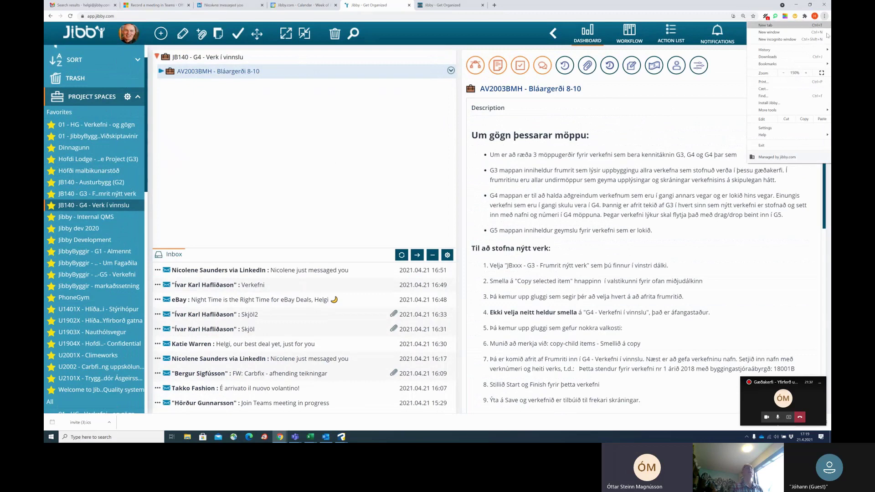
{"action": "left_click", "coordinate": [397, 165]}
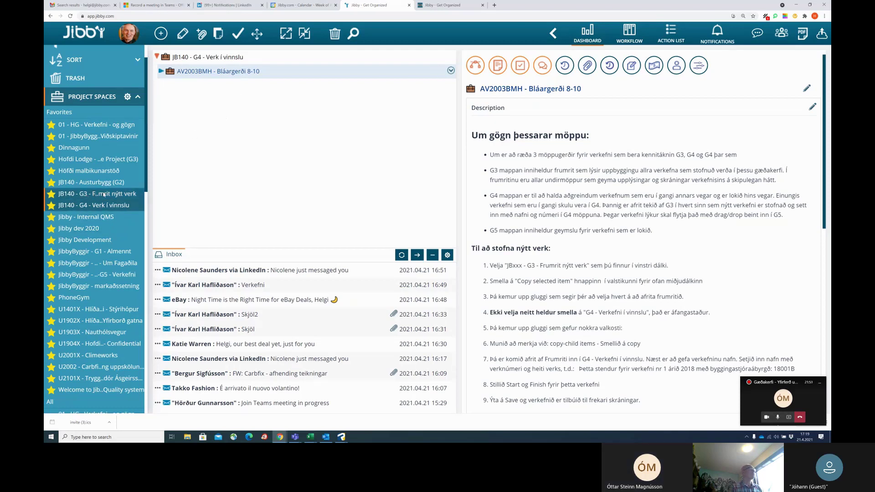
{"action": "left_click", "coordinate": [250, 289]}
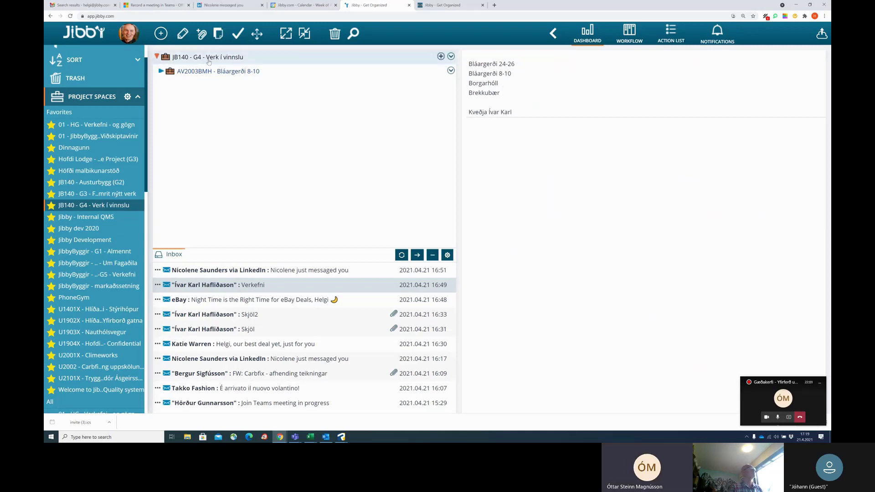
Make a second copy of the JB140 - G3 template, child items included, under JB140 - G4.
{"action": "left_click", "coordinate": [105, 197]}
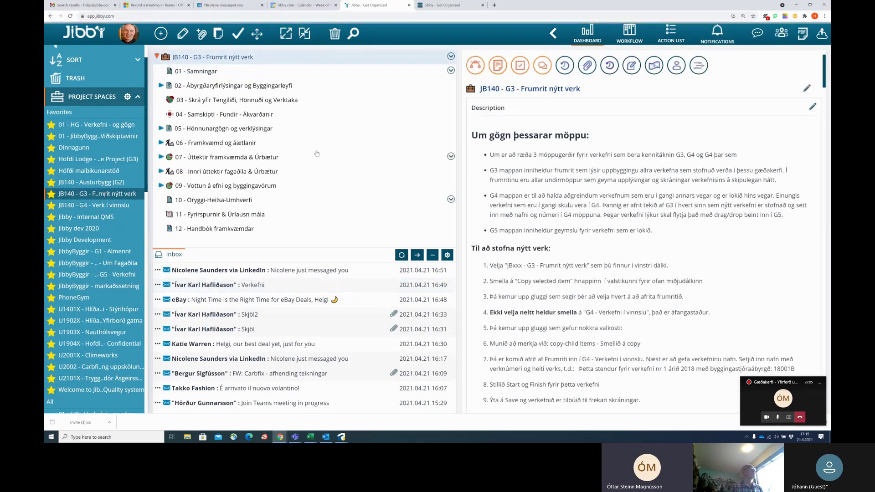
{"action": "left_click", "coordinate": [218, 33]}
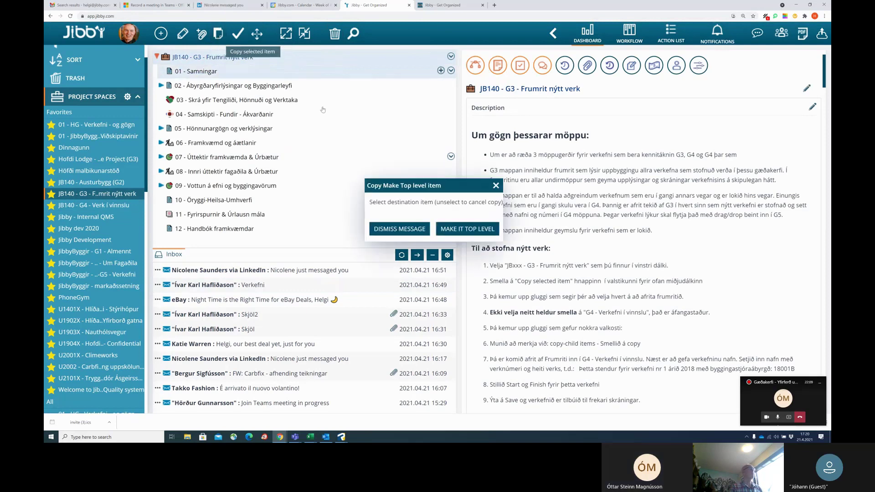
{"action": "left_click", "coordinate": [104, 207]}
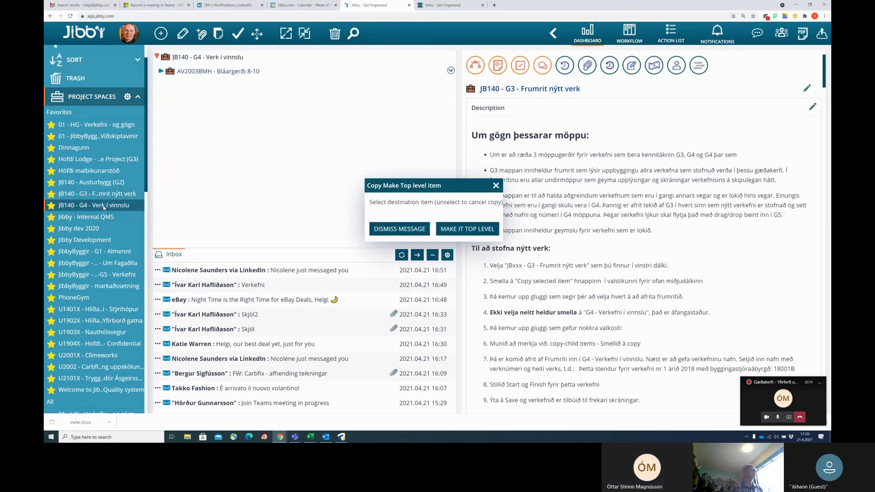
{"action": "left_click", "coordinate": [212, 57]}
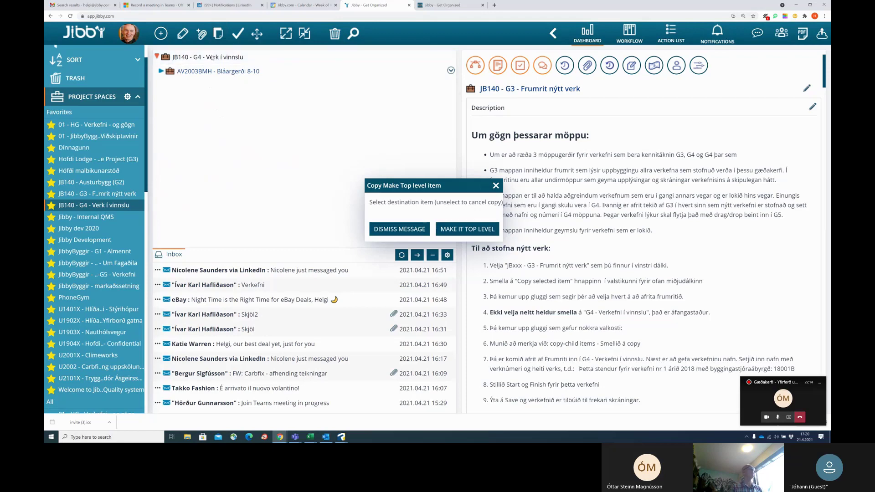
{"action": "left_click", "coordinate": [355, 215]}
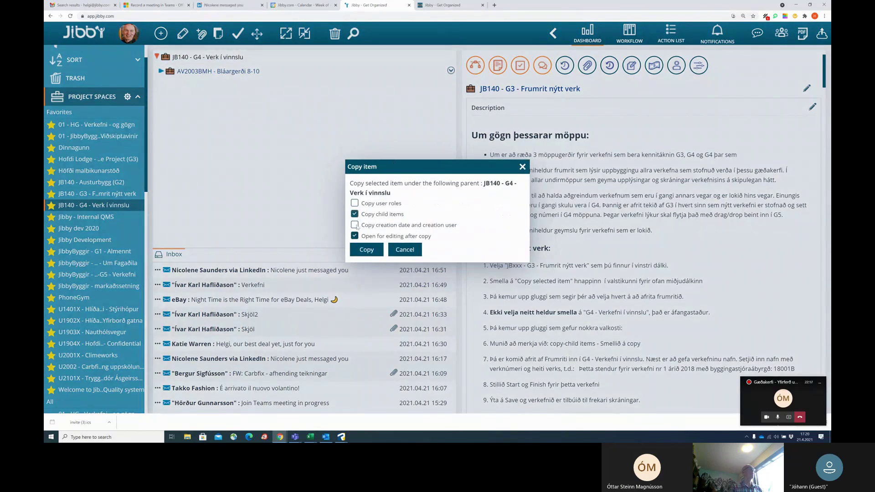
{"action": "left_click", "coordinate": [367, 249]}
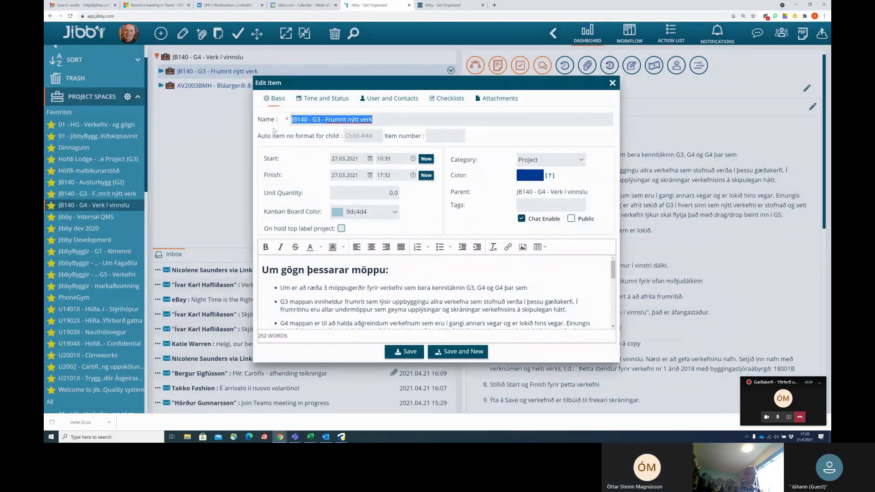
{"action": "type", "text": "AV"}
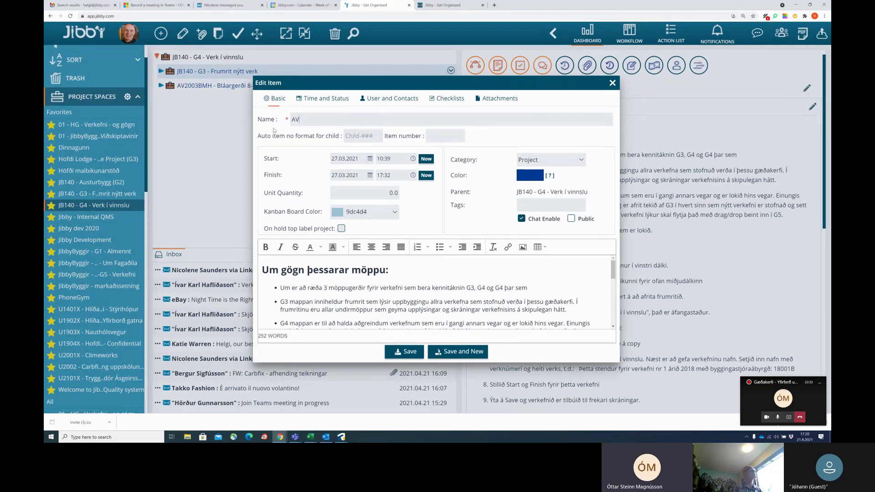
{"action": "type", "text": "101"}
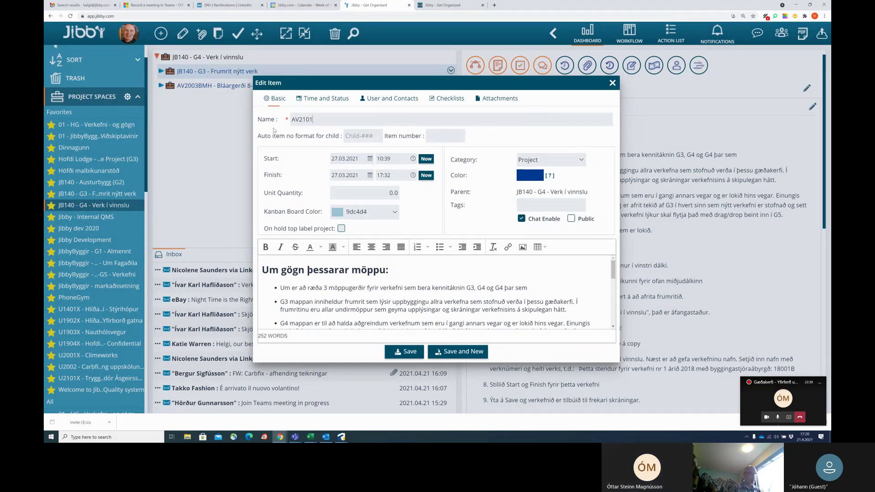
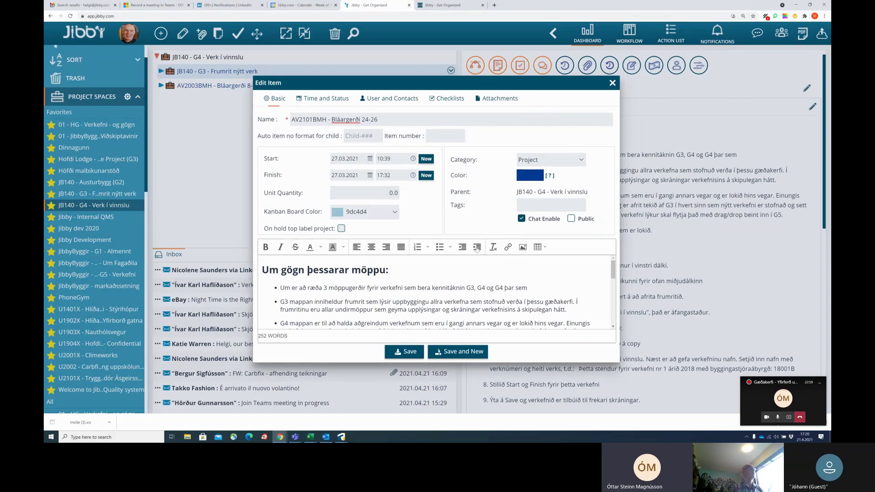
{"action": "left_click", "coordinate": [411, 353]}
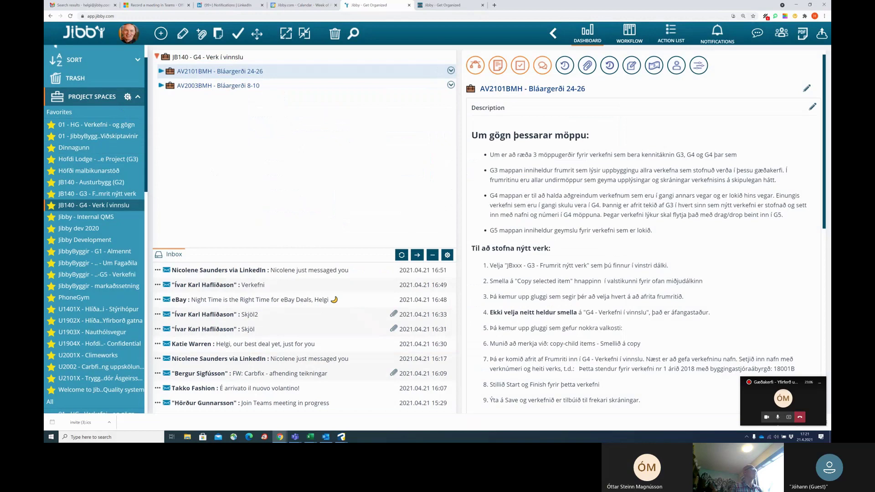
{"action": "left_click", "coordinate": [128, 97]}
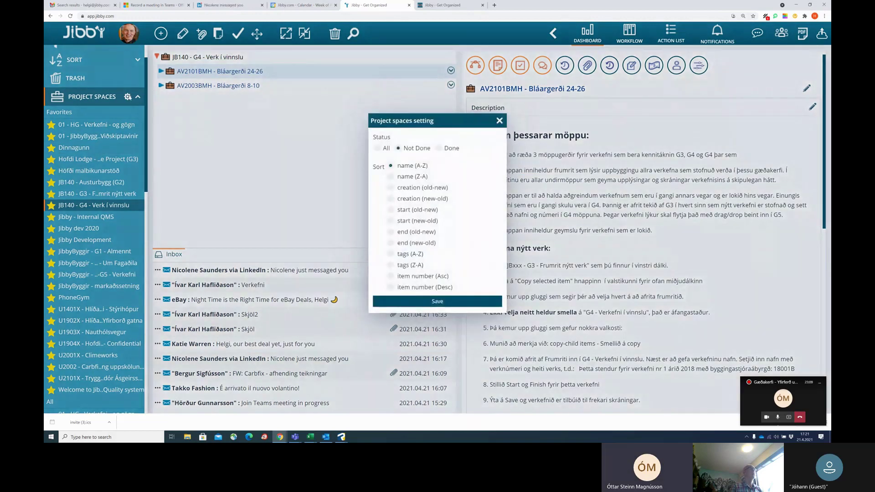
{"action": "left_click", "coordinate": [390, 210]}
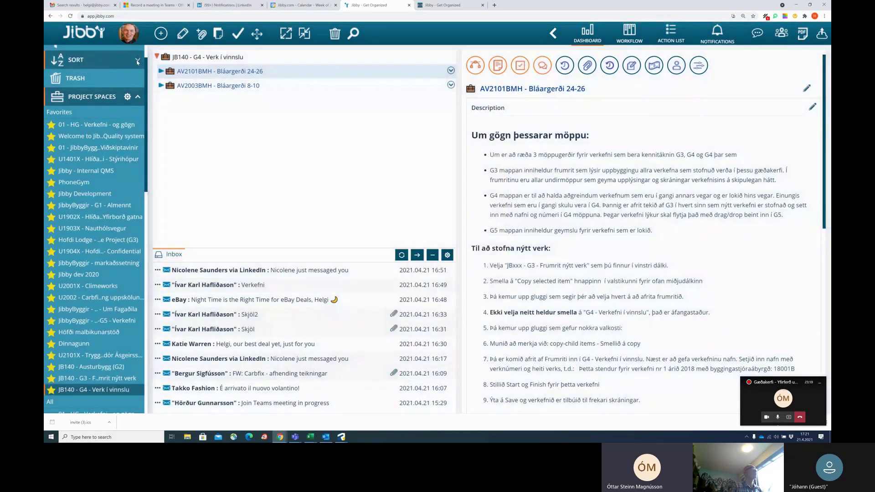
{"action": "left_click", "coordinate": [137, 62]}
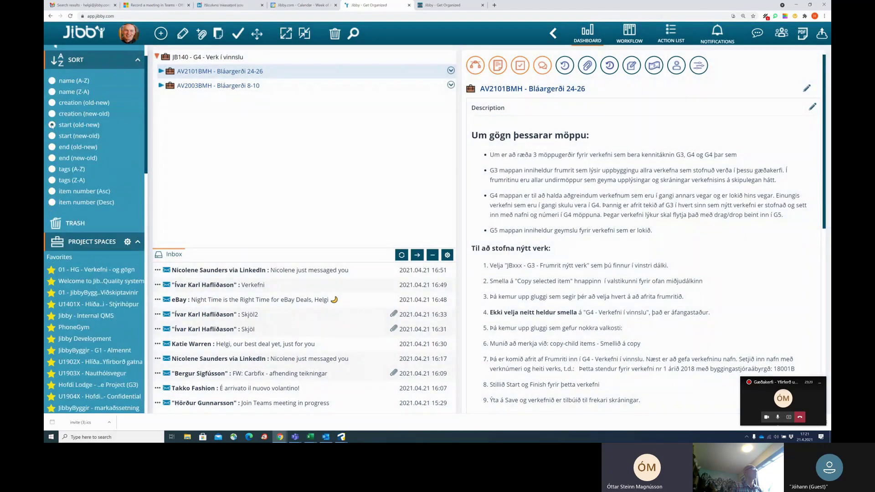
{"action": "left_click", "coordinate": [138, 59]}
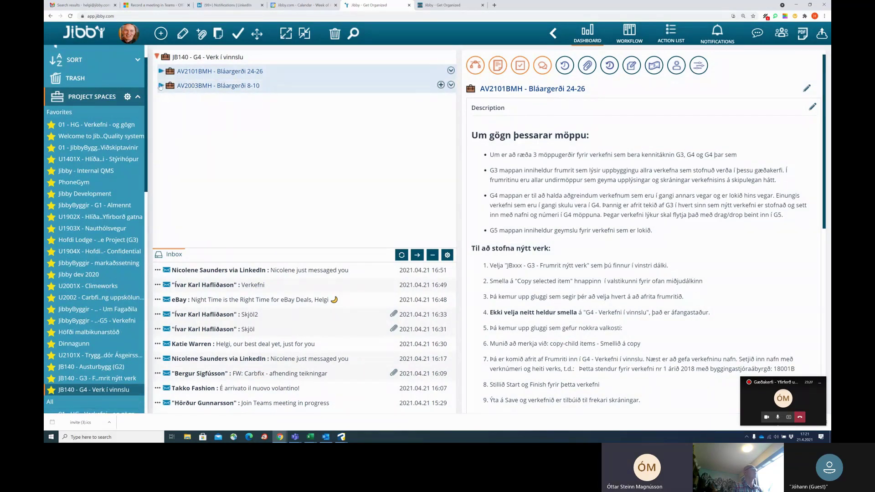
{"action": "left_click", "coordinate": [220, 86]}
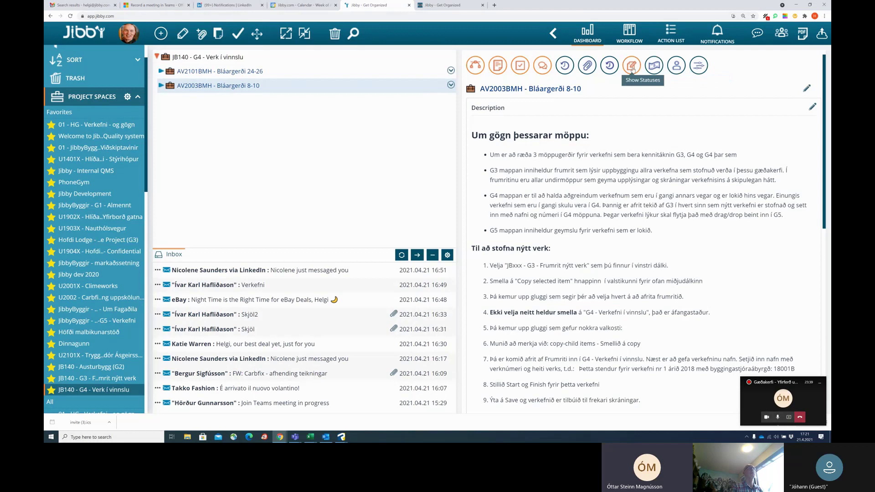
Change AV2003BMH's duration to 01.02.2020 – 28.02.2021 and confirm it.
{"action": "left_click", "coordinate": [633, 66]}
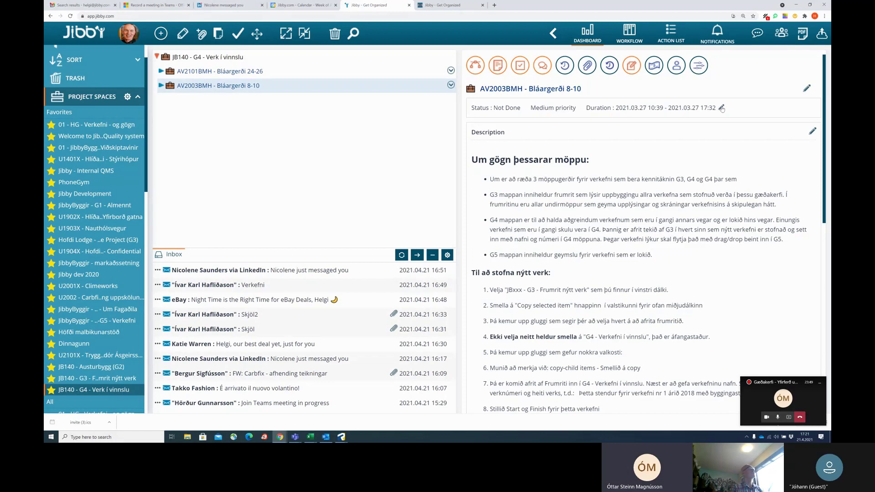
{"action": "left_click", "coordinate": [722, 108]}
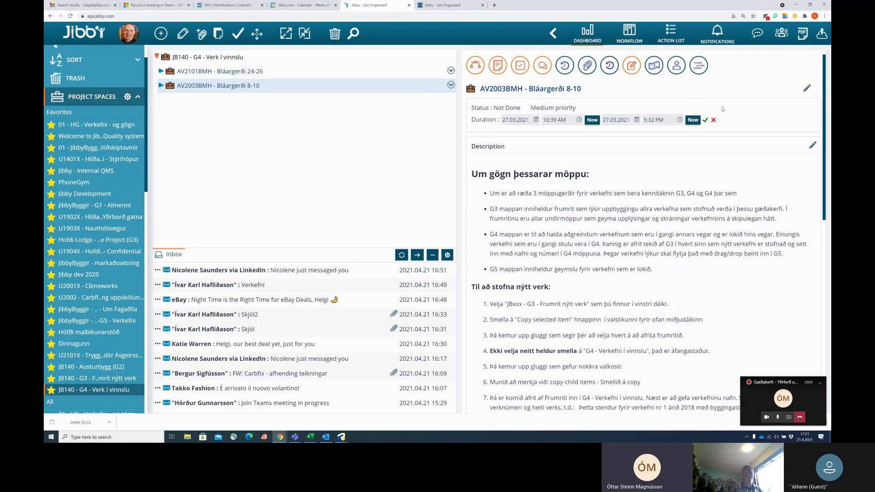
{"action": "left_click", "coordinate": [522, 119]}
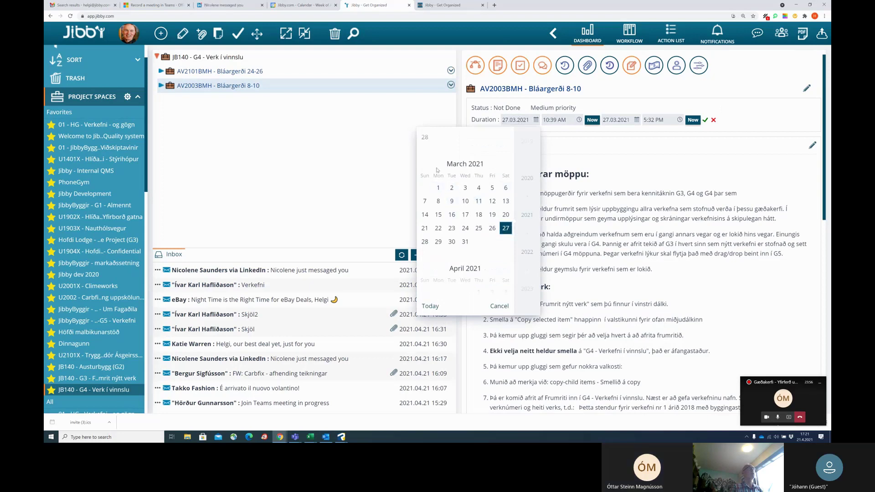
{"action": "scroll", "coordinate": [487, 181], "scroll_direction": "down", "scroll_amount": 2}
{"action": "scroll", "coordinate": [488, 182], "scroll_direction": "up", "scroll_amount": 5}
{"action": "scroll", "coordinate": [492, 180], "scroll_direction": "up", "scroll_amount": 7}
{"action": "scroll", "coordinate": [491, 180], "scroll_direction": "up", "scroll_amount": 3}
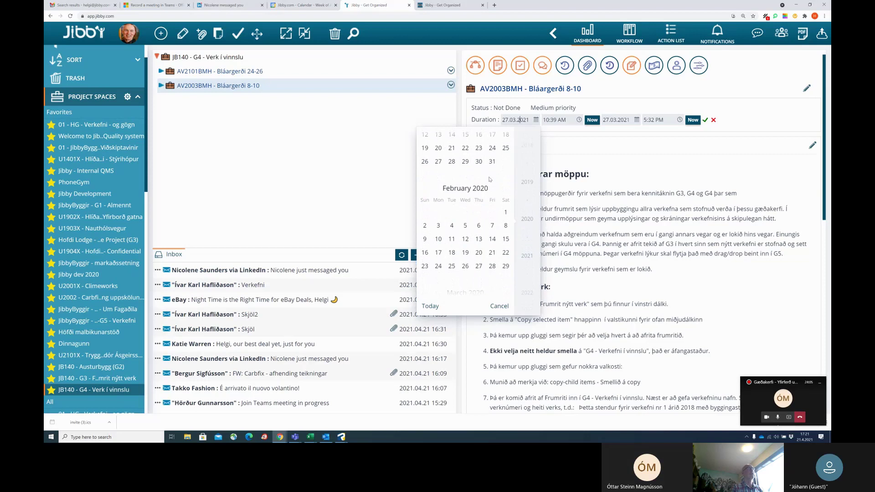
{"action": "left_click", "coordinate": [506, 212]}
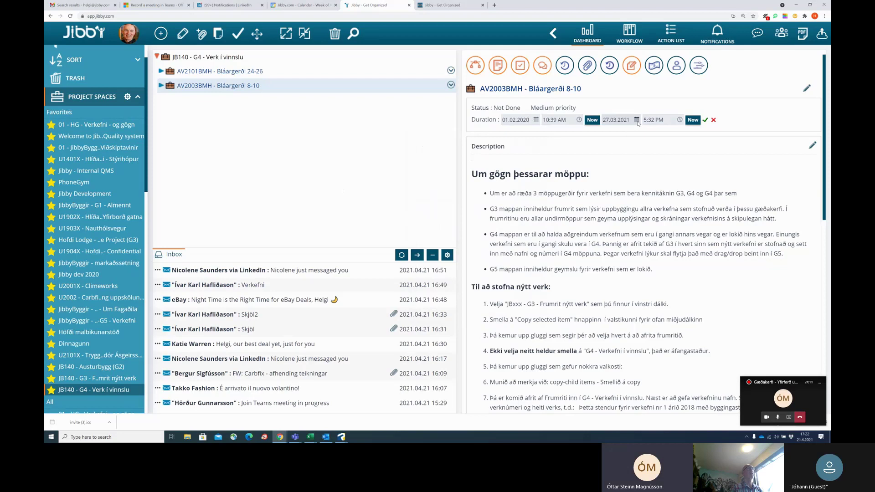
{"action": "left_click", "coordinate": [637, 120]}
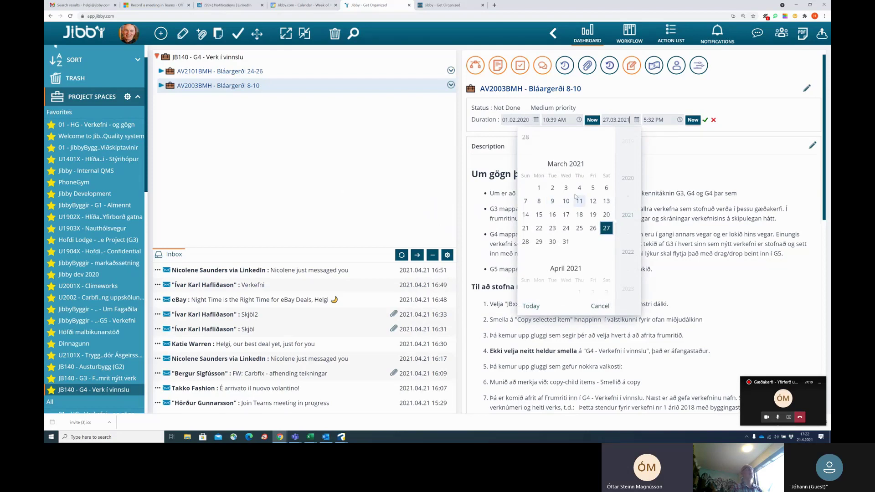
{"action": "scroll", "coordinate": [551, 214], "scroll_direction": "up", "scroll_amount": 2}
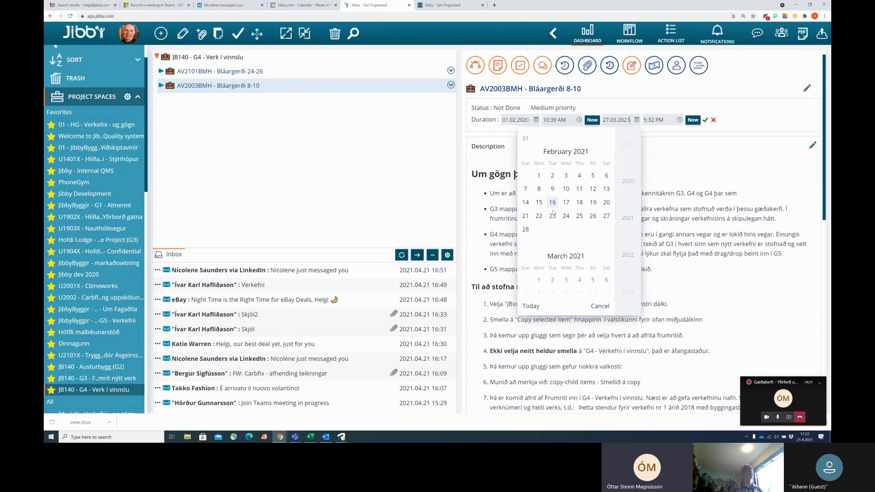
{"action": "left_click", "coordinate": [526, 230]}
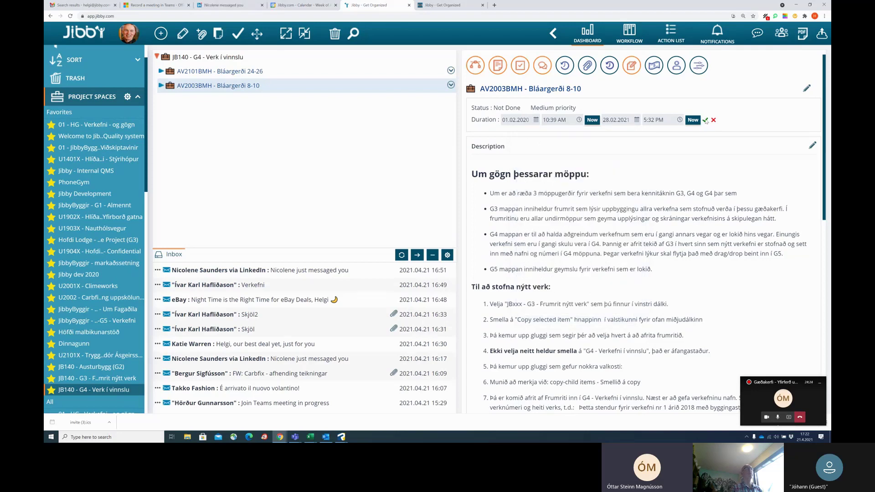
{"action": "left_click", "coordinate": [705, 120]}
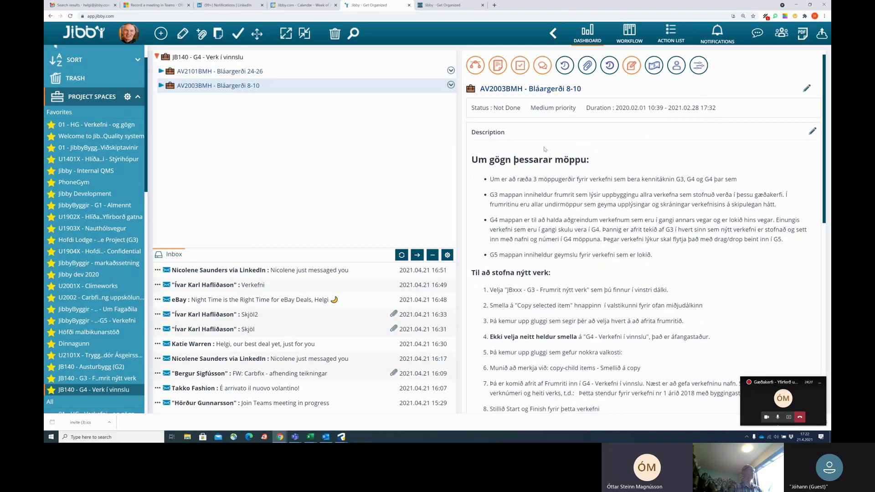
{"action": "left_click", "coordinate": [205, 72]}
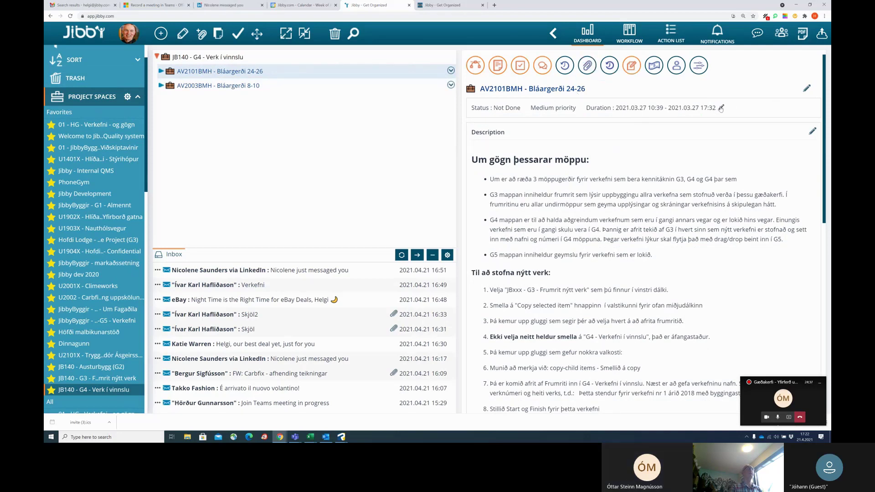
{"action": "left_click", "coordinate": [720, 108]}
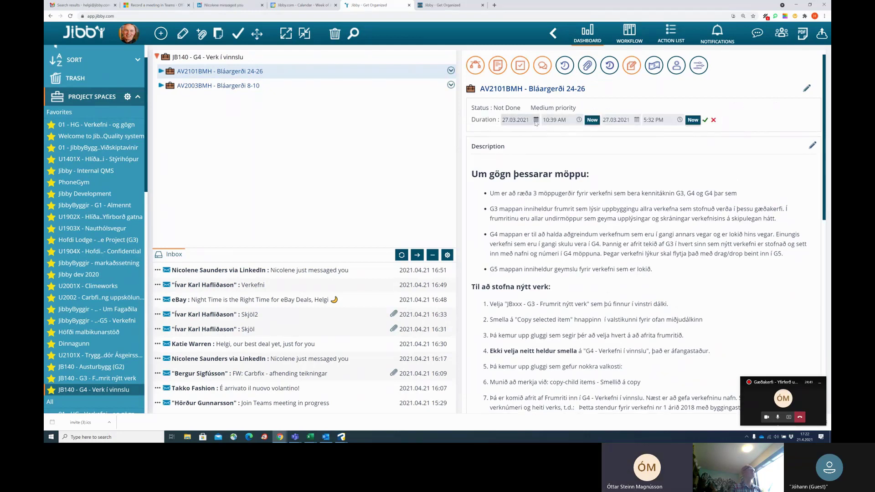
{"action": "left_click", "coordinate": [537, 121]}
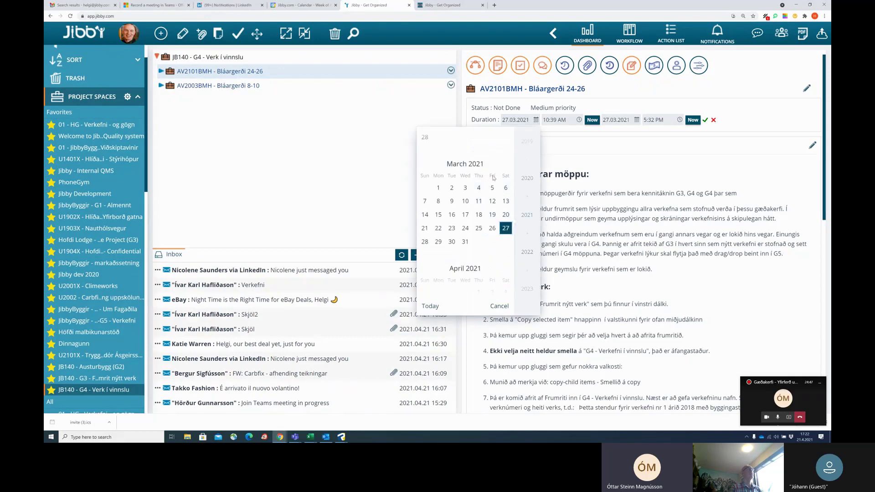
{"action": "scroll", "coordinate": [498, 176], "scroll_direction": "up", "scroll_amount": 3}
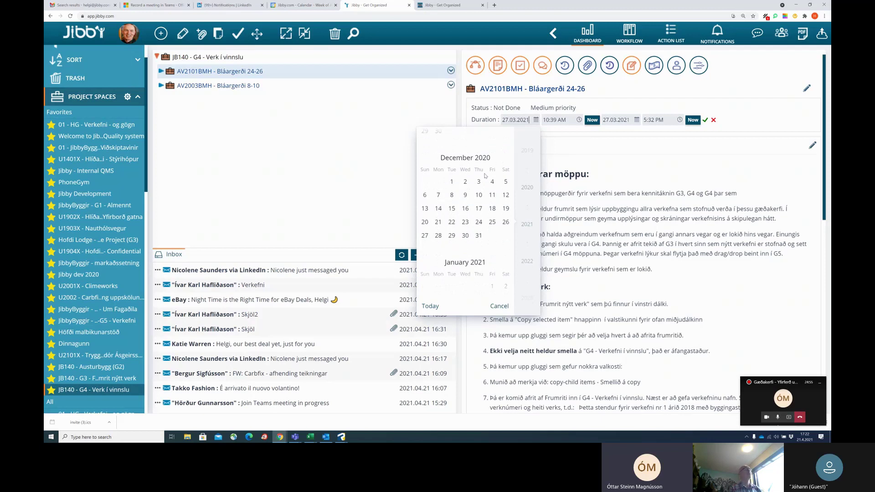
{"action": "scroll", "coordinate": [486, 176], "scroll_direction": "down", "scroll_amount": 2}
{"action": "scroll", "coordinate": [485, 177], "scroll_direction": "down", "scroll_amount": 4}
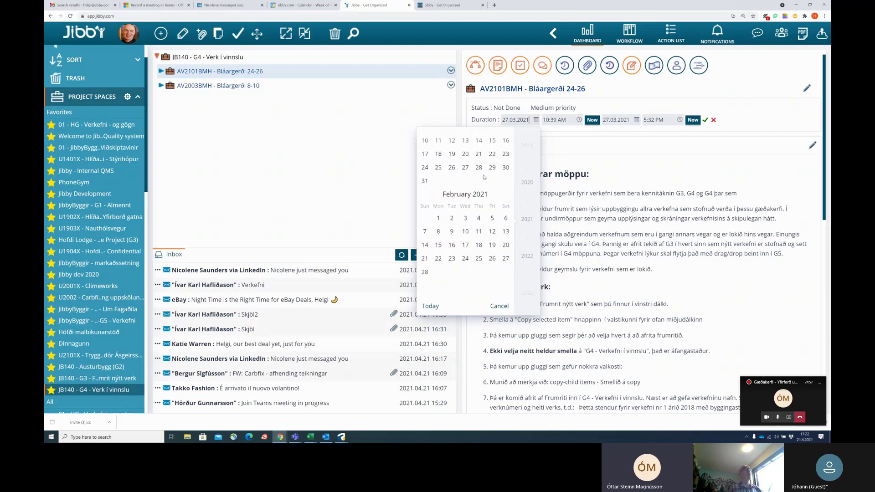
{"action": "scroll", "coordinate": [484, 183], "scroll_direction": "down", "scroll_amount": 2}
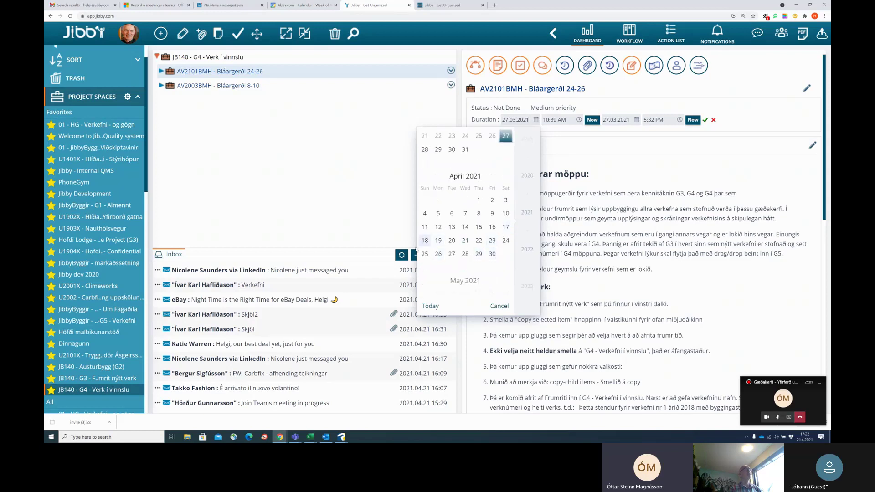
{"action": "scroll", "coordinate": [429, 262], "scroll_direction": "down", "scroll_amount": 1}
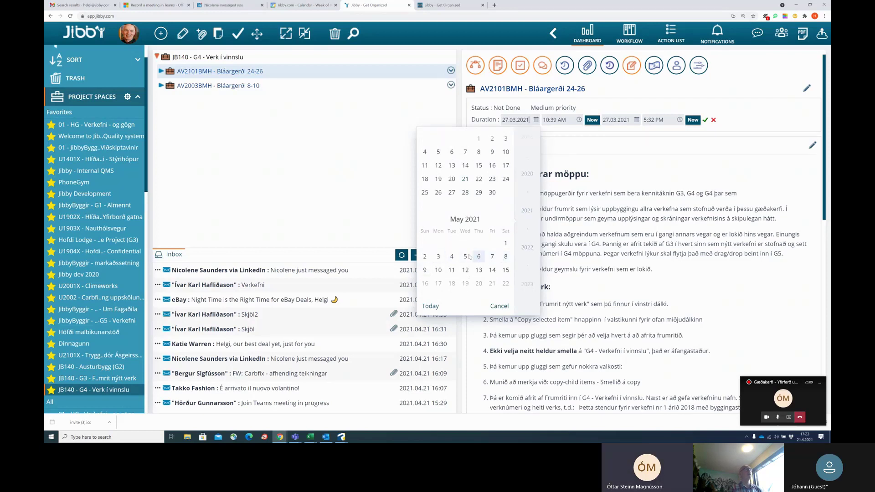
{"action": "left_click", "coordinate": [439, 258]}
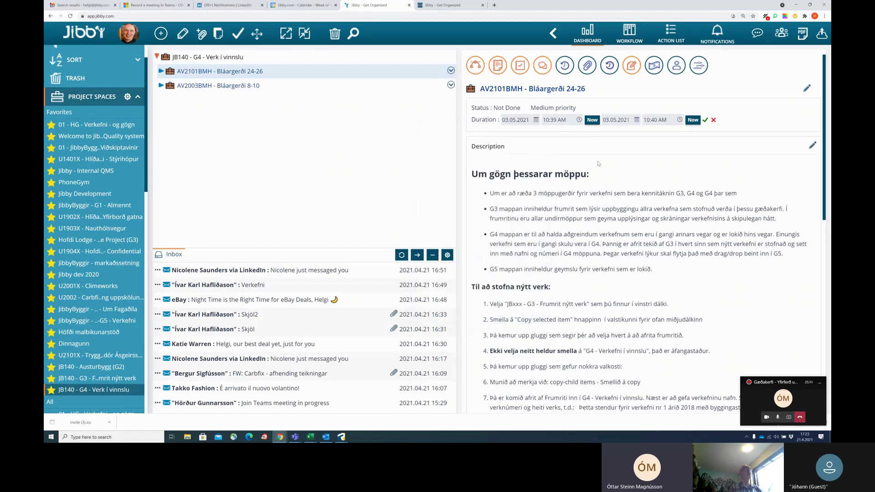
Set its end date to 01.11.2021 and confirm the new duration.
{"action": "left_click", "coordinate": [637, 120]}
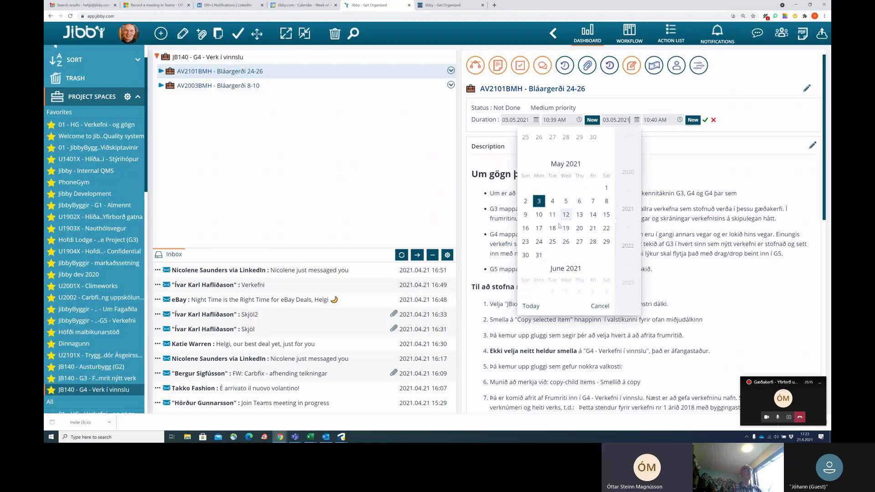
{"action": "scroll", "coordinate": [574, 223], "scroll_direction": "down", "scroll_amount": 6}
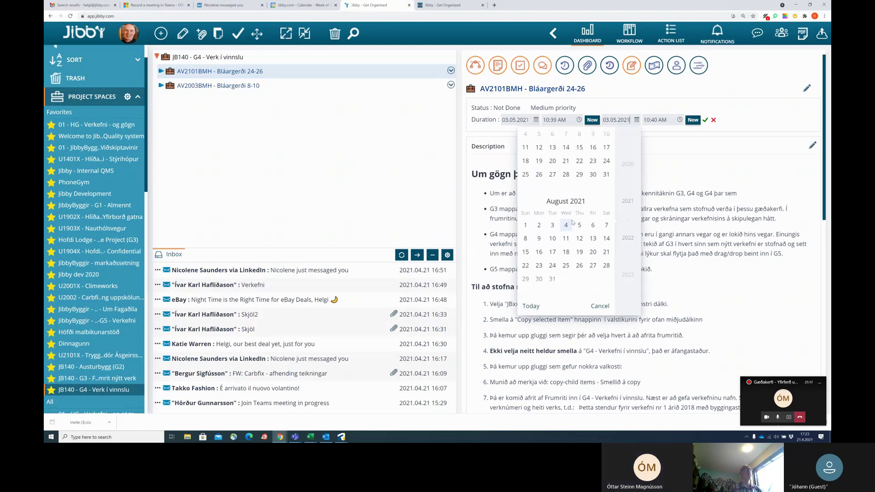
{"action": "scroll", "coordinate": [573, 223], "scroll_direction": "down", "scroll_amount": 2}
{"action": "scroll", "coordinate": [573, 222], "scroll_direction": "down", "scroll_amount": 2}
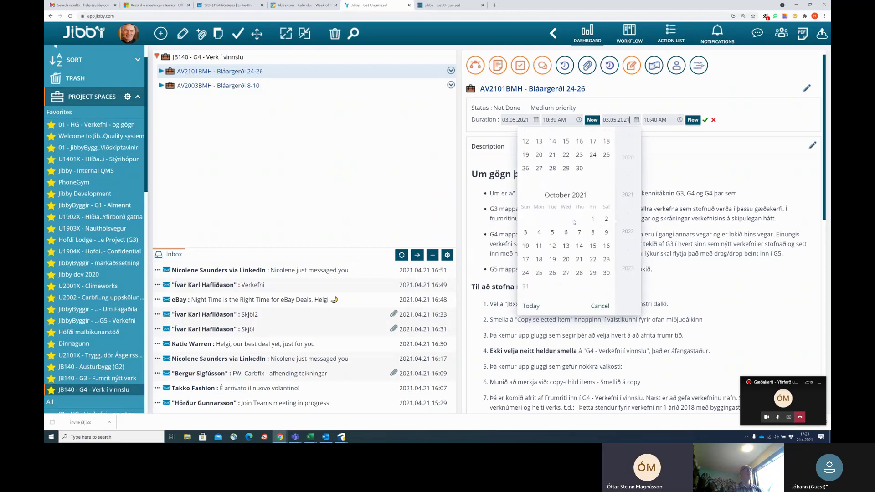
{"action": "scroll", "coordinate": [573, 224], "scroll_direction": "down", "scroll_amount": 2}
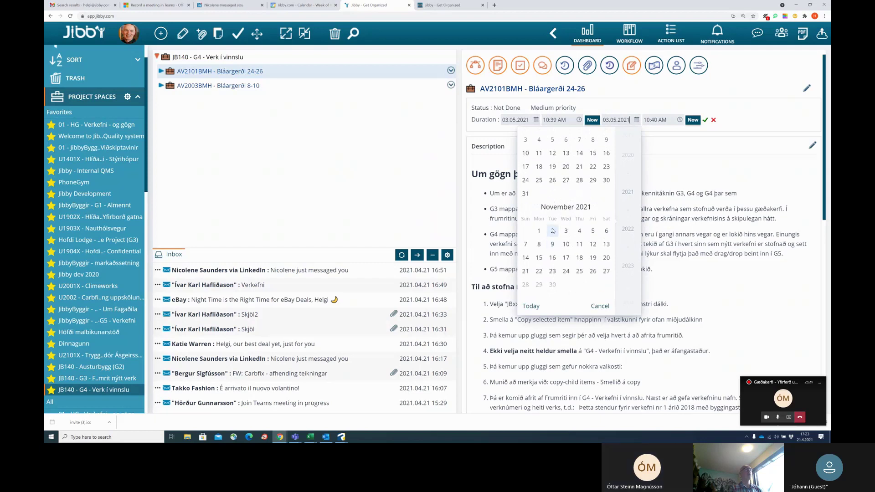
{"action": "left_click", "coordinate": [539, 231]}
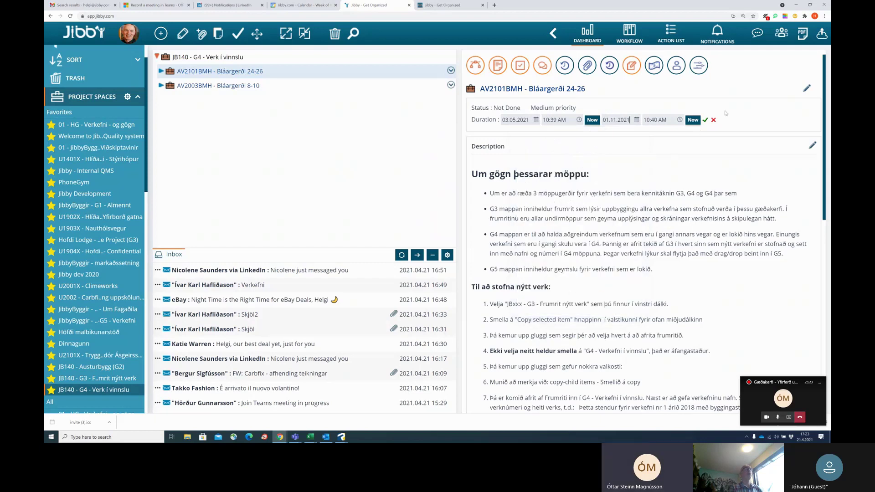
{"action": "left_click", "coordinate": [706, 121]}
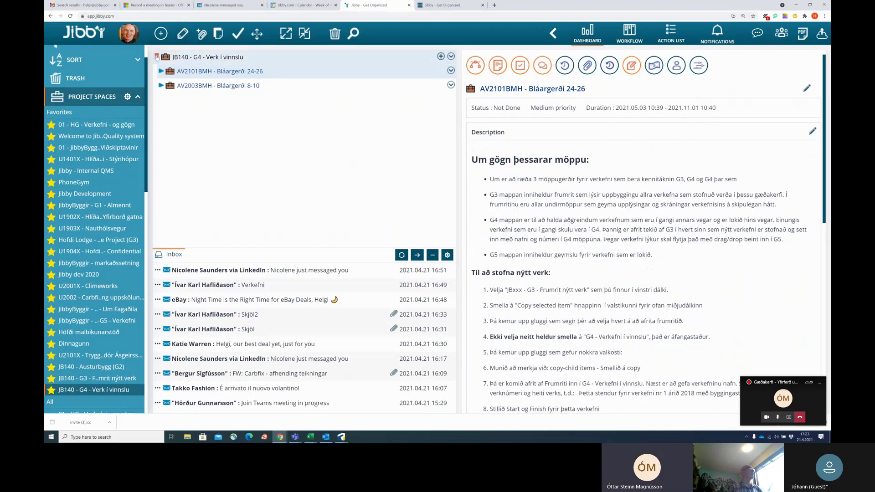
{"action": "left_click", "coordinate": [158, 57]}
Check the Borgarhóll project name in the Verkefni email, then select the JB140 - G3 template.
{"action": "left_click", "coordinate": [158, 57]}
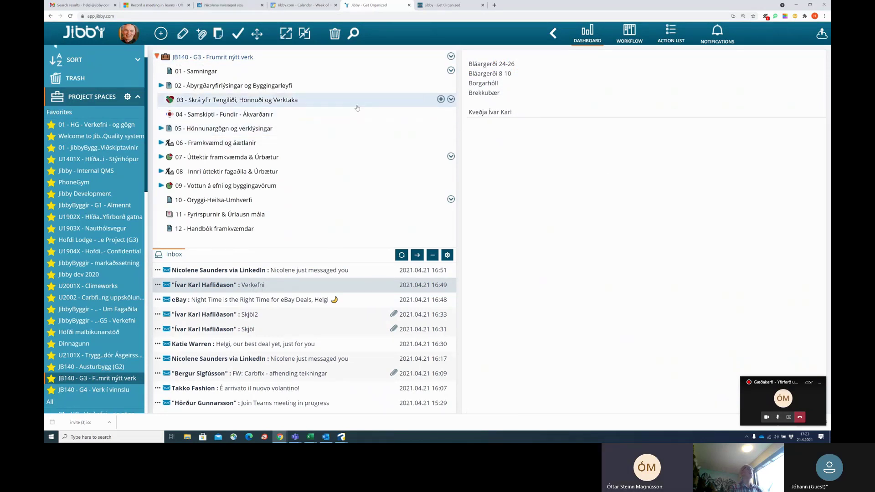
{"action": "left_click_drag", "start_coordinate": [500, 85], "coordinate": [468, 88]}
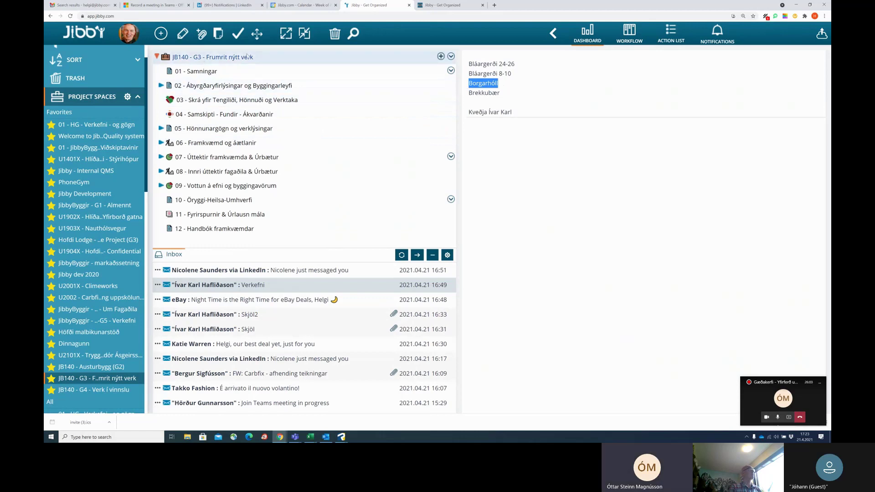
{"action": "left_click", "coordinate": [268, 59]}
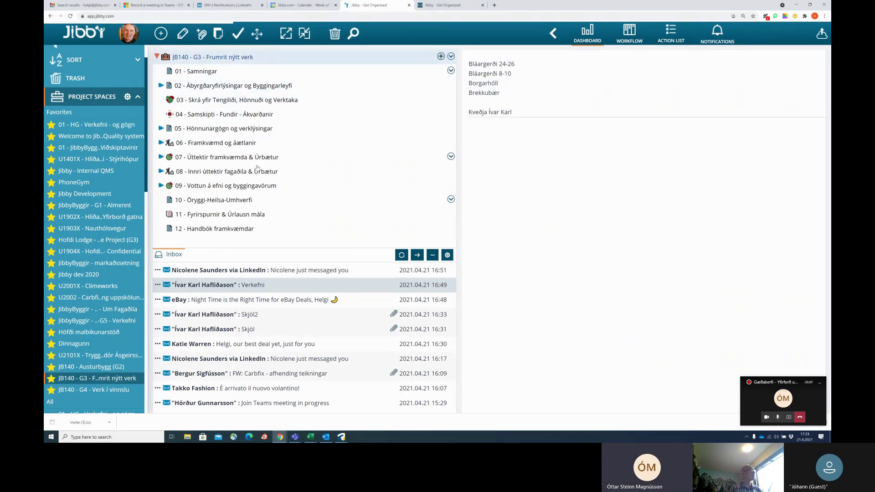
{"action": "left_click", "coordinate": [309, 208]}
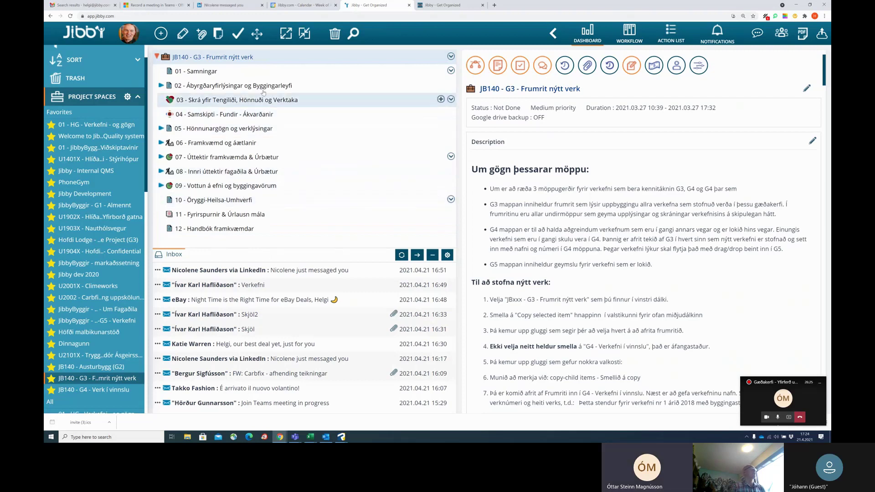
Copy the G3 template with its child items into G4 and rename it 'AV2102BMH - Borgarhóll'.
{"action": "left_click", "coordinate": [218, 34]}
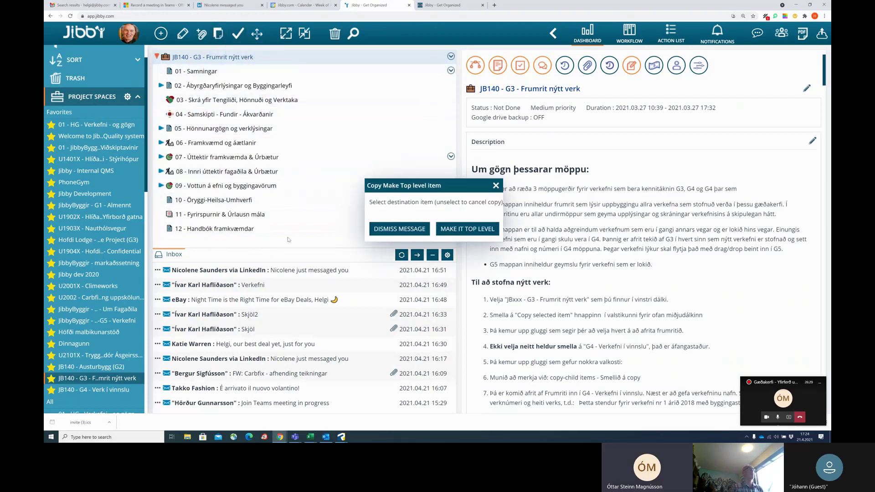
{"action": "left_click", "coordinate": [107, 391]}
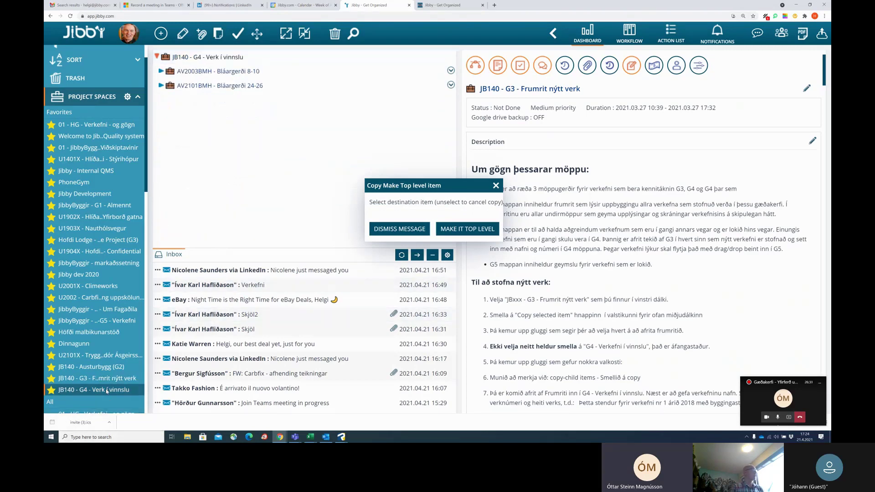
{"action": "left_click", "coordinate": [223, 58]}
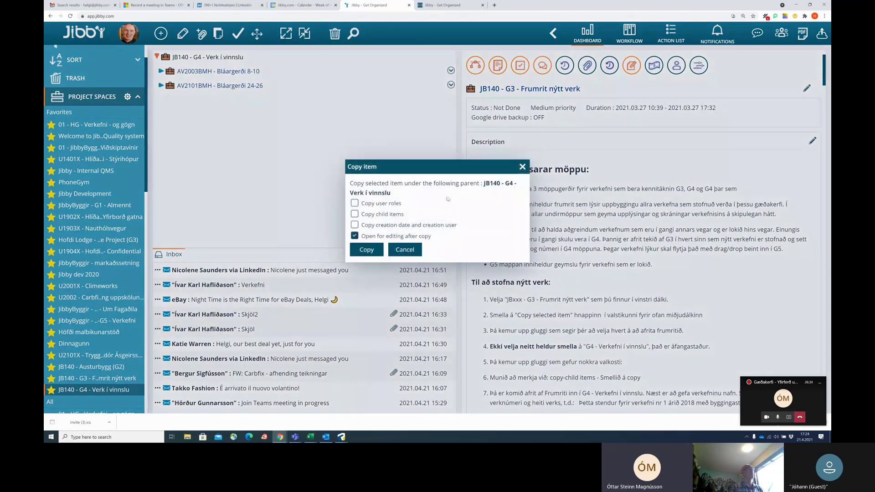
{"action": "left_click", "coordinate": [355, 214]}
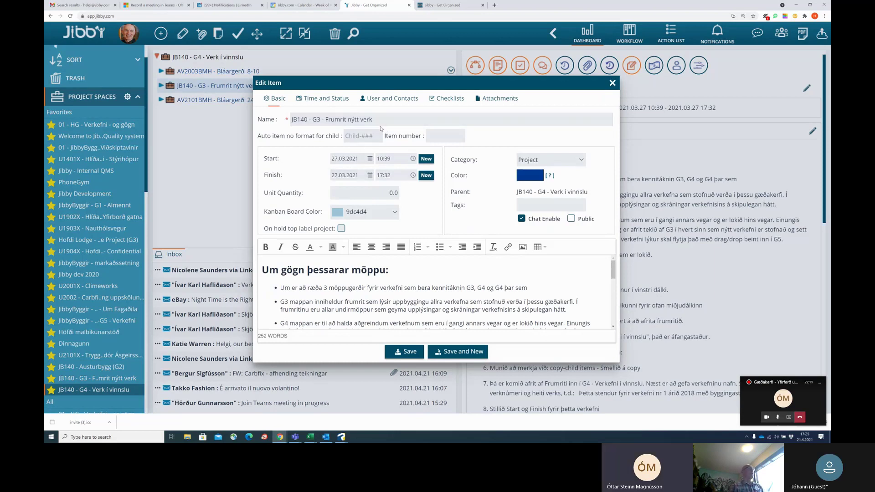
{"action": "left_click_drag", "start_coordinate": [373, 120], "coordinate": [281, 131]}
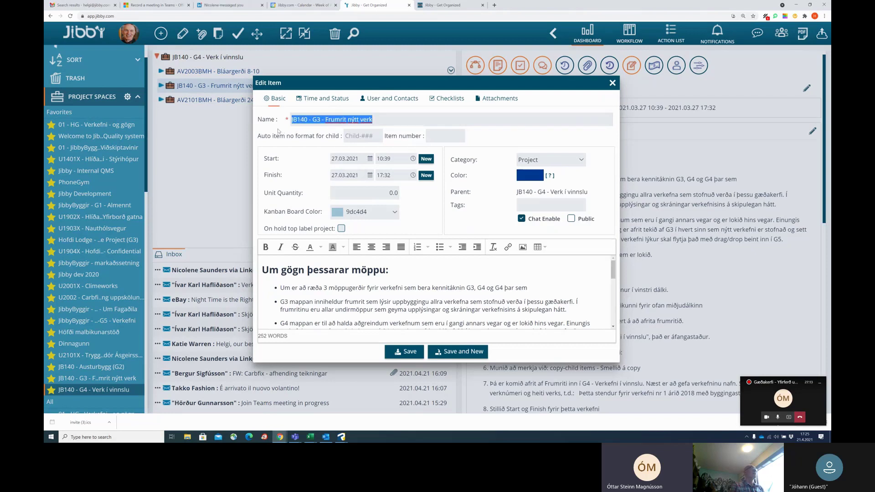
{"action": "type", "text": "AV"}
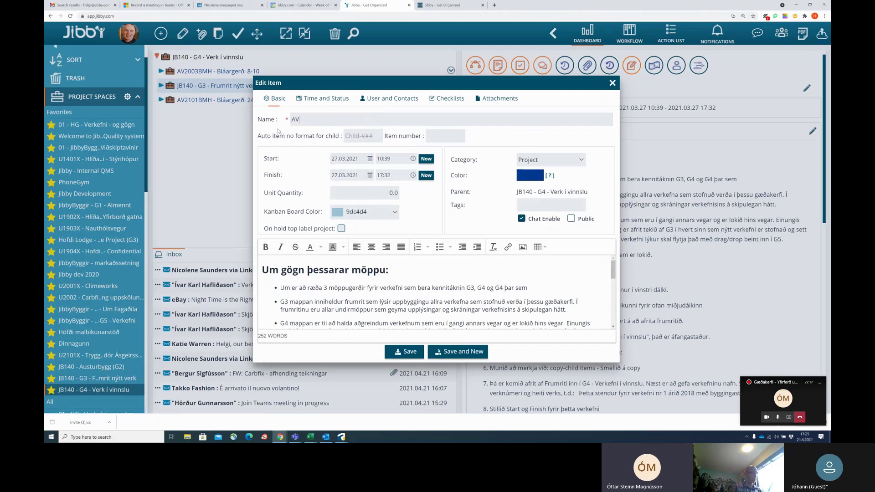
{"action": "type", "text": "21"}
{"action": "type", "text": "02"}
{"action": "type", "text": "BH"}
{"action": "type", "text": "M"}
{"action": "type", "text": " -"}
{"action": "key", "text": "ctrl+v"}
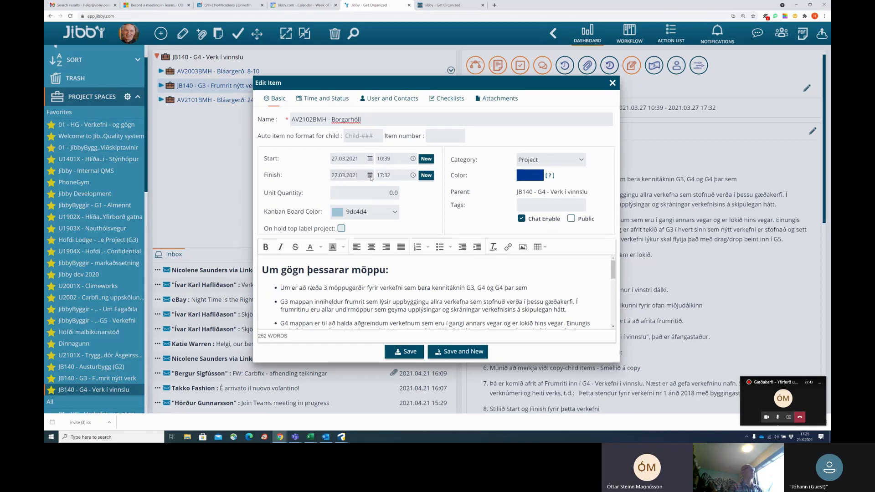
Set the item's dates to 15.03.2021 – 30.11.2021 and save it.
{"action": "left_click", "coordinate": [370, 176]}
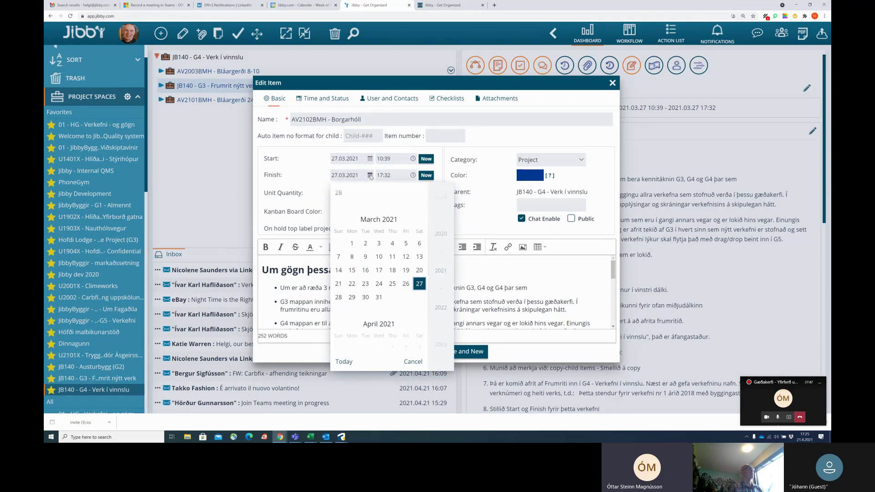
{"action": "left_click", "coordinate": [370, 159]}
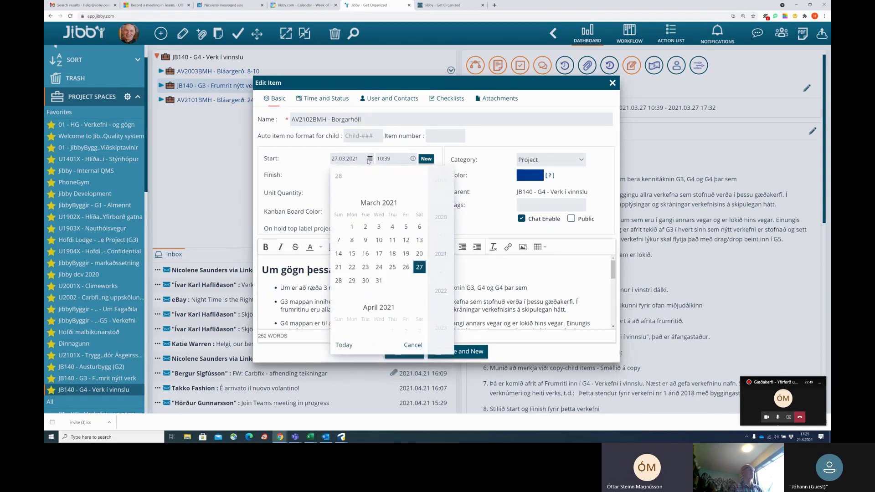
{"action": "left_click", "coordinate": [352, 255]}
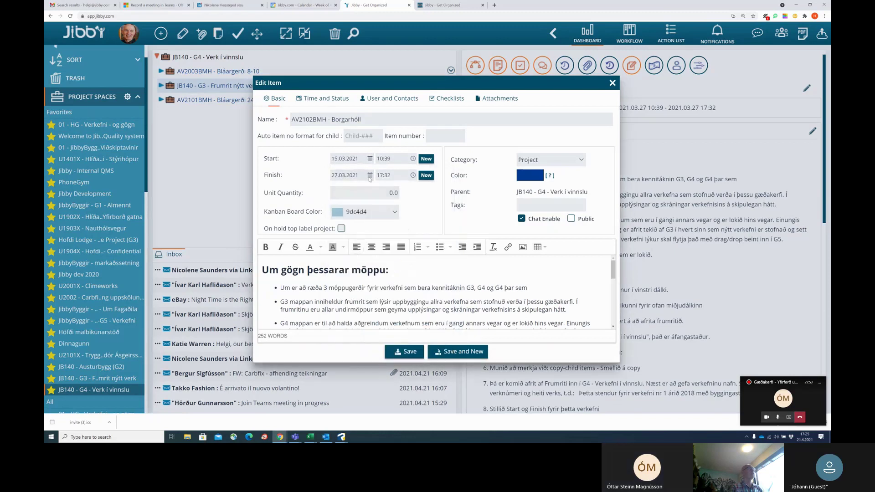
{"action": "left_click", "coordinate": [372, 176]}
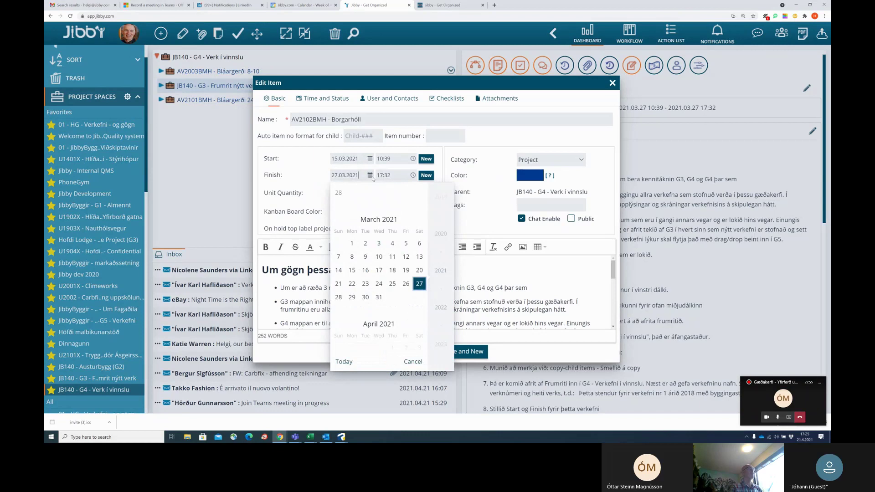
{"action": "scroll", "coordinate": [390, 295], "scroll_direction": "down", "scroll_amount": 5}
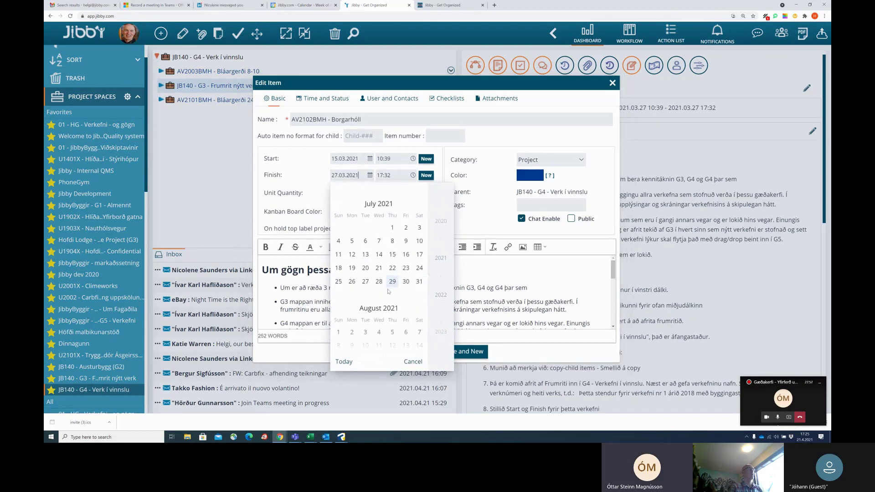
{"action": "scroll", "coordinate": [390, 287], "scroll_direction": "down", "scroll_amount": 4}
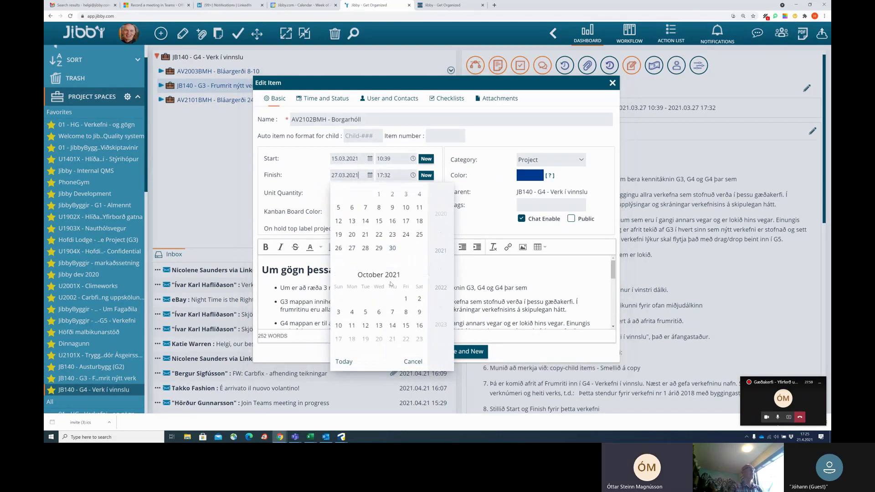
{"action": "scroll", "coordinate": [391, 284], "scroll_direction": "down", "scroll_amount": 2}
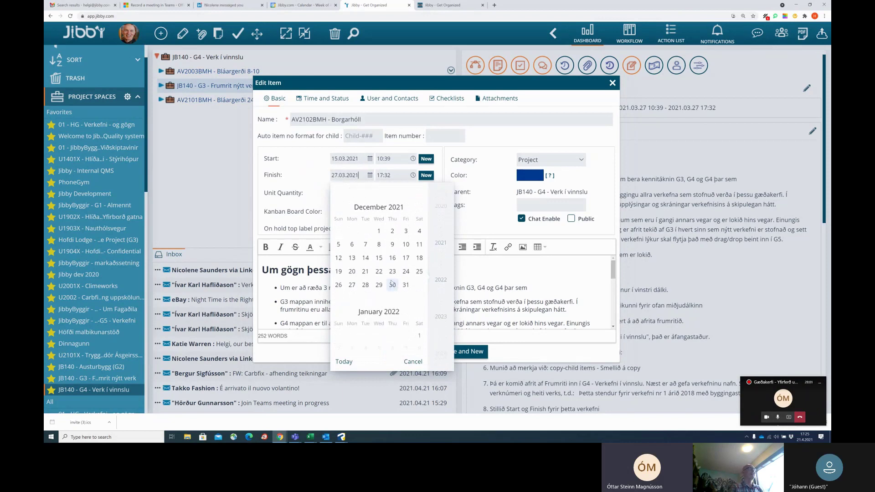
{"action": "scroll", "coordinate": [391, 282], "scroll_direction": "up", "scroll_amount": 1}
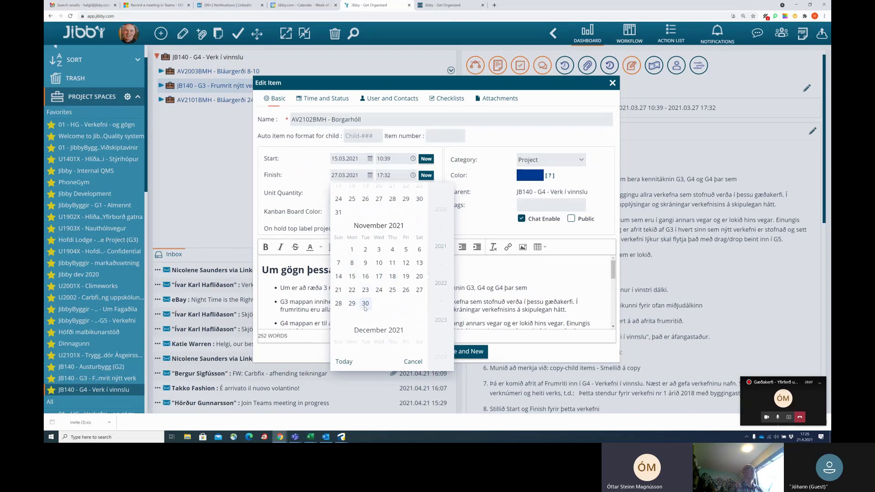
{"action": "left_click", "coordinate": [366, 304]}
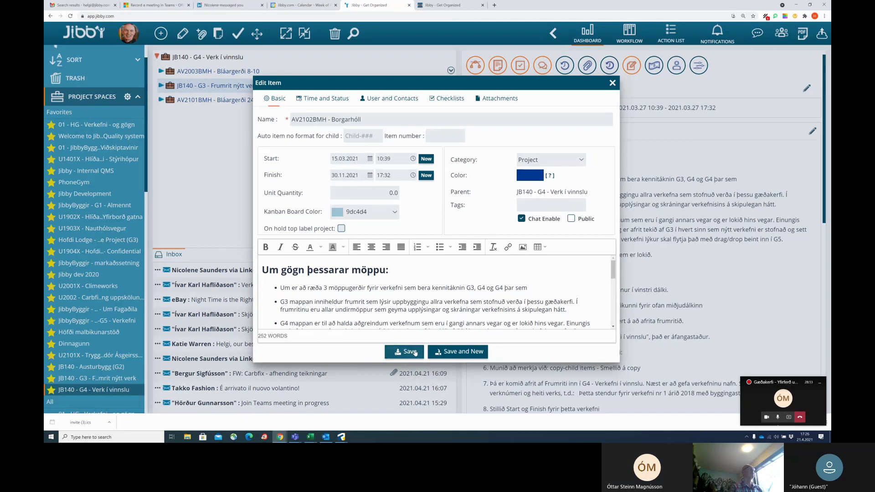
{"action": "left_click", "coordinate": [409, 352]}
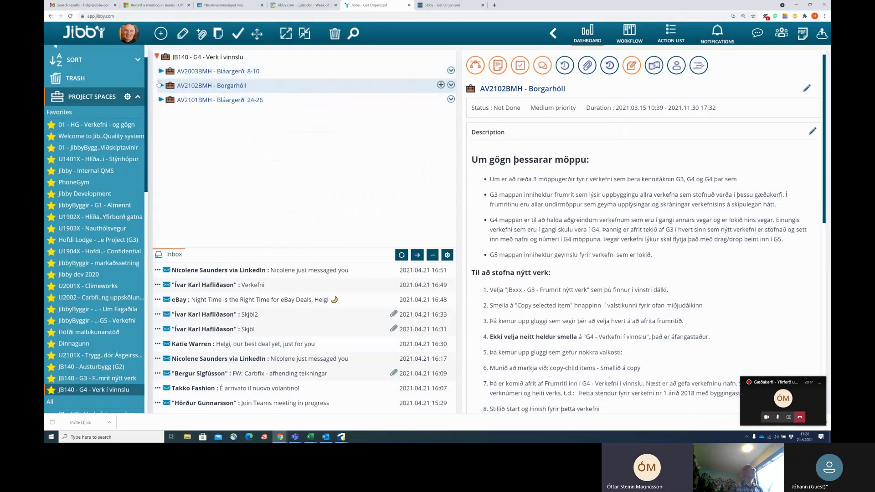
Expand AV2102BMH - Borgarhóll and open the Skjöl email to list its PDFs.
{"action": "left_click", "coordinate": [161, 86]}
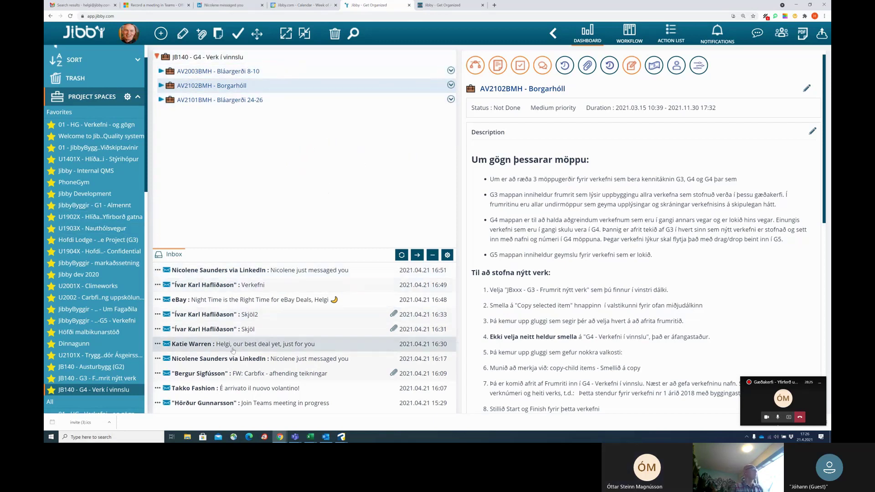
{"action": "left_click", "coordinate": [227, 315]}
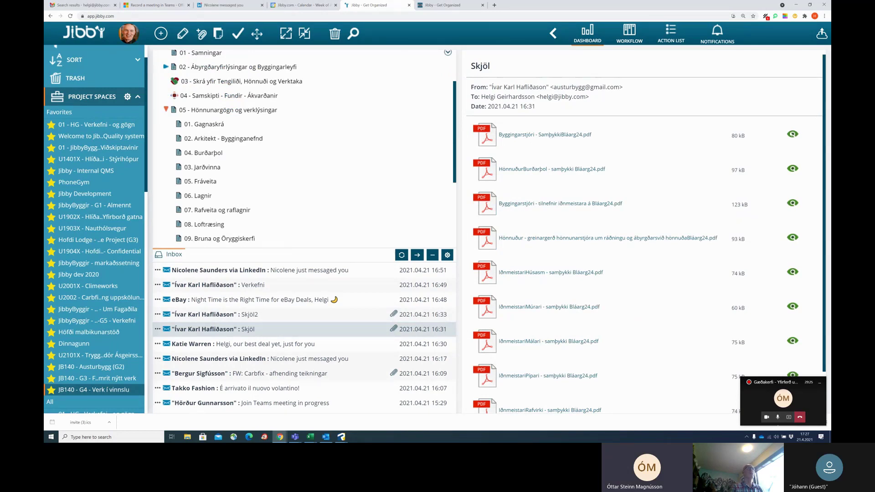
{"action": "left_click", "coordinate": [793, 135]}
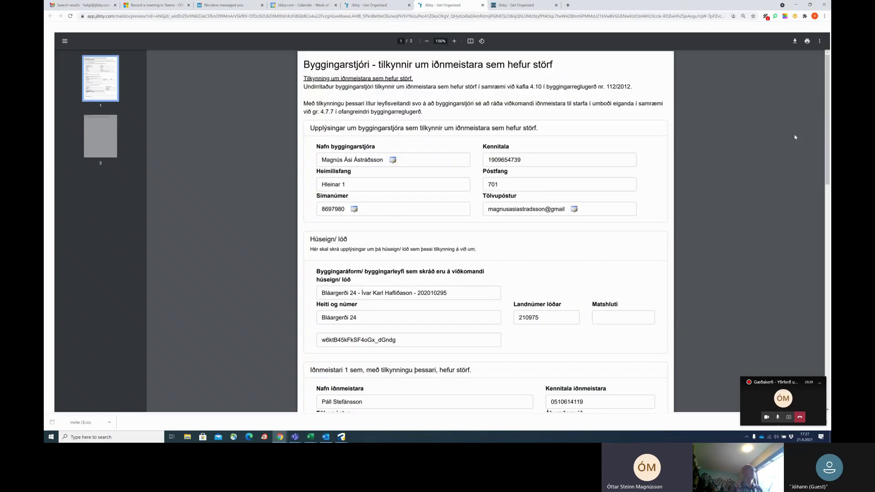
{"action": "scroll", "coordinate": [425, 220], "scroll_direction": "down", "scroll_amount": 4}
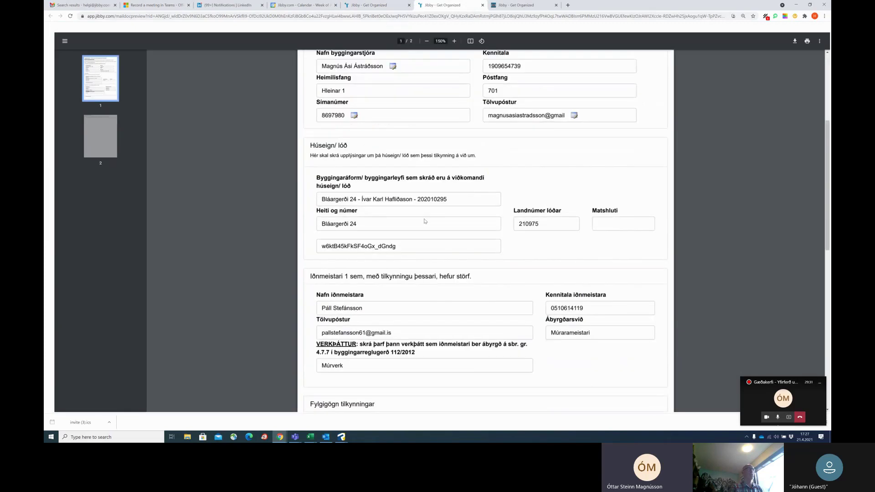
{"action": "scroll", "coordinate": [424, 220], "scroll_direction": "down", "scroll_amount": 5}
{"action": "key", "text": "ctrl+w"}
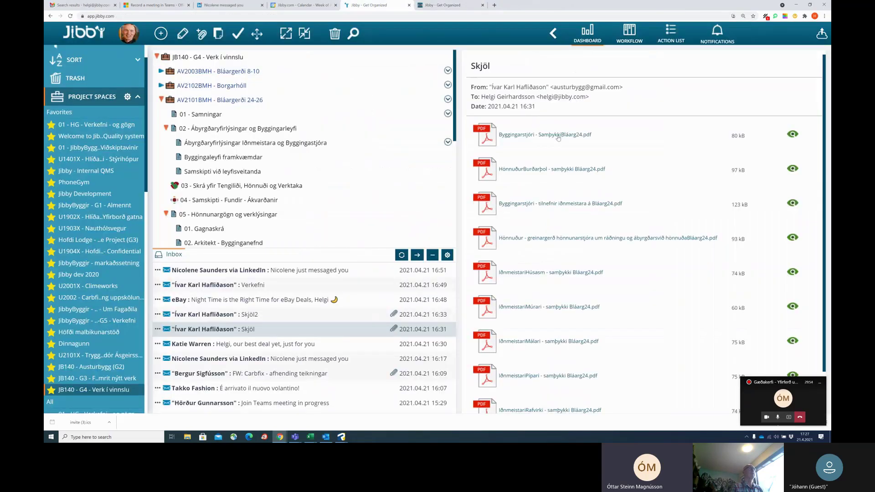
{"action": "left_click_drag", "start_coordinate": [557, 137], "coordinate": [238, 145]}
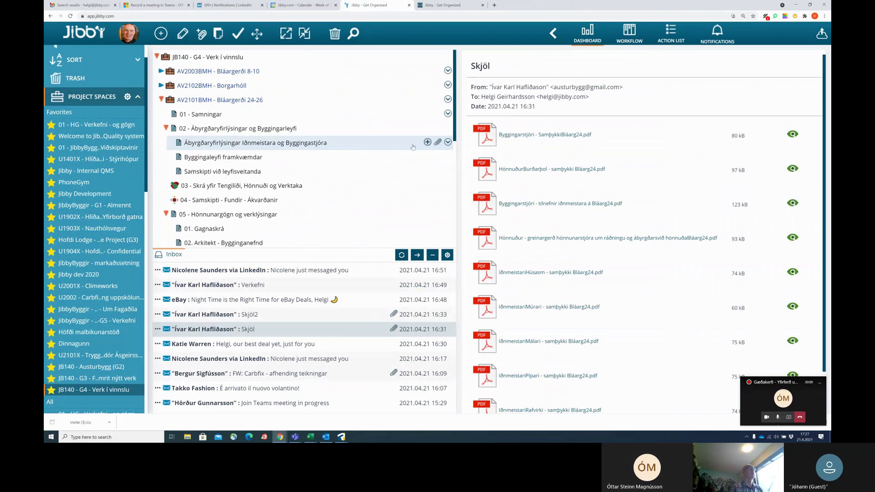
{"action": "left_click", "coordinate": [438, 144]}
{"action": "left_click", "coordinate": [437, 143]}
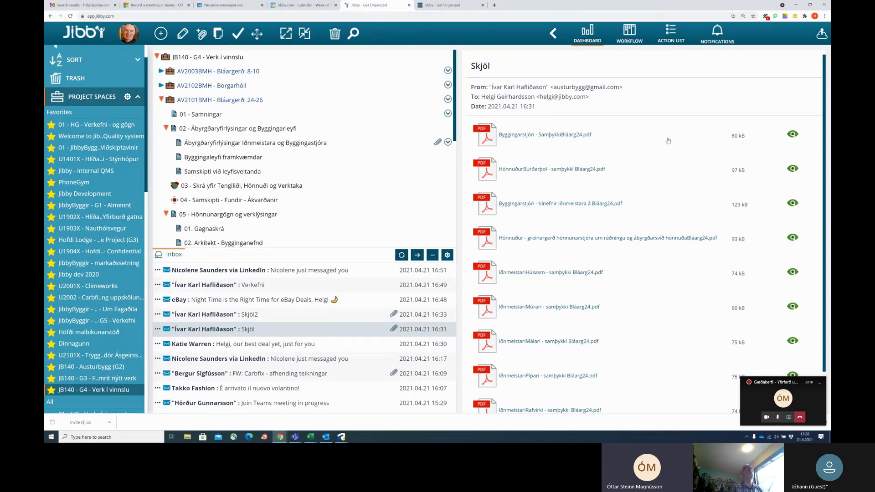
{"action": "left_click", "coordinate": [138, 31]}
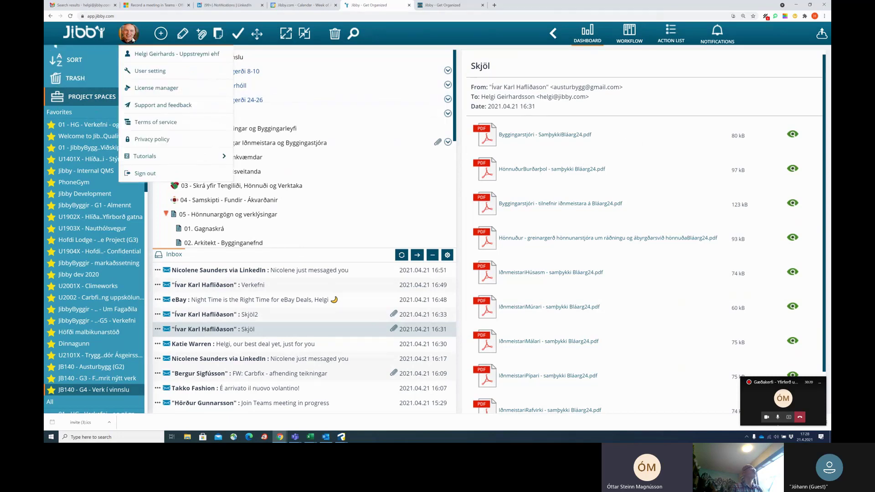
{"action": "left_click", "coordinate": [158, 72]}
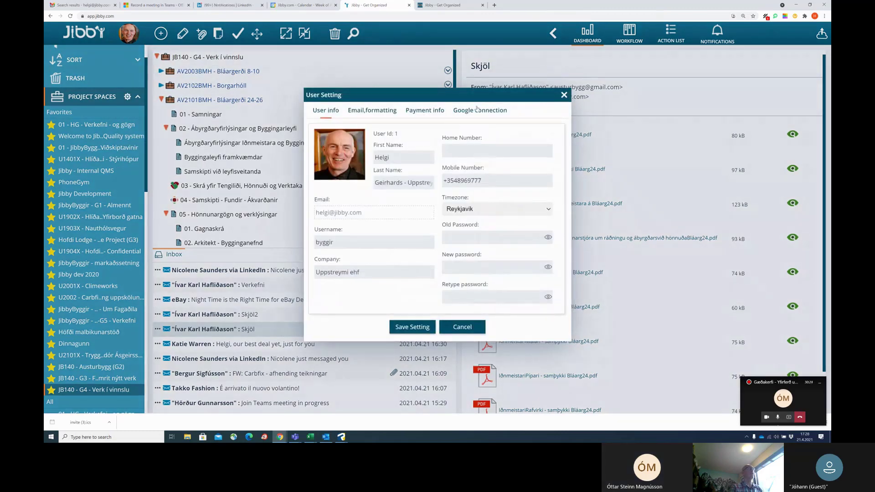
{"action": "left_click", "coordinate": [478, 110]}
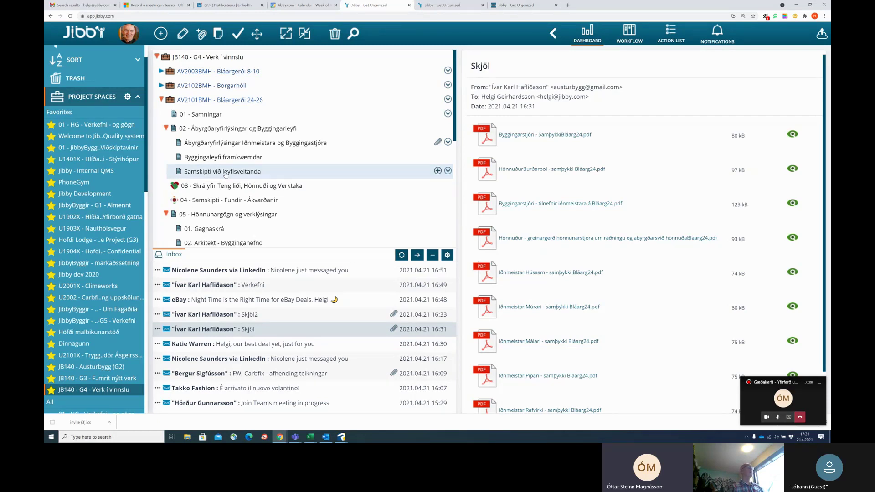
Move the HönnuðurBurðarþol PDF into folder 02 - Ábyrgðaryfirlýsingar og Byggingarleyfi and verify it.
{"action": "left_click", "coordinate": [438, 142]}
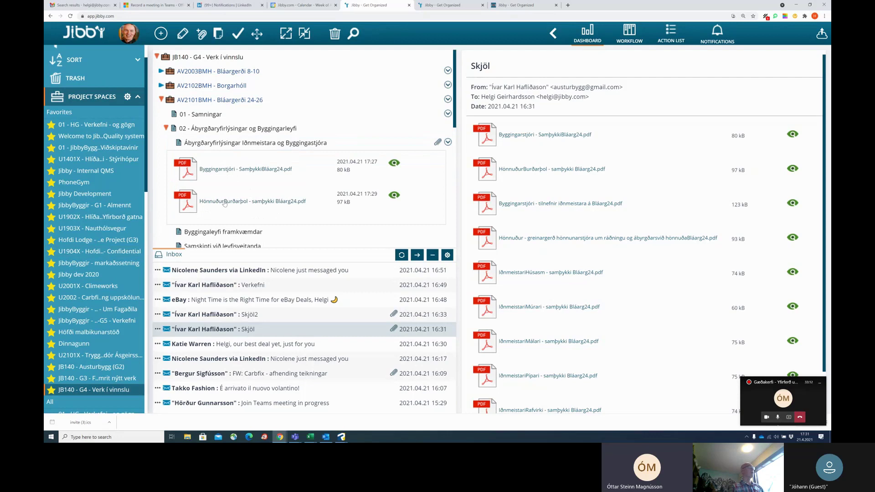
{"action": "left_click_drag", "start_coordinate": [224, 204], "coordinate": [263, 134]}
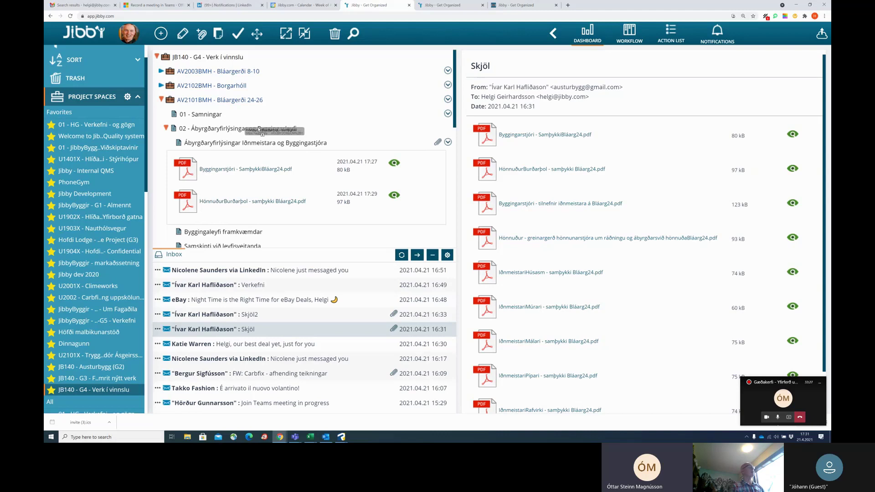
{"action": "left_click_drag", "start_coordinate": [262, 134], "coordinate": [258, 130]}
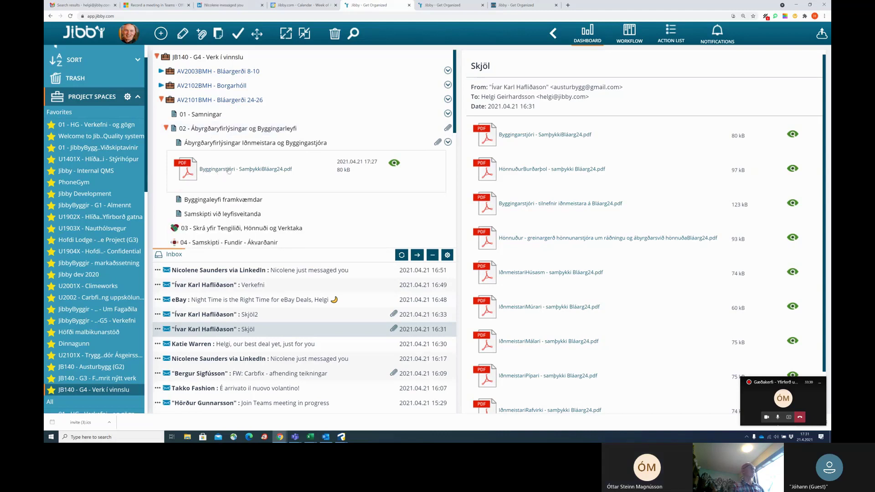
{"action": "left_click", "coordinate": [439, 143]}
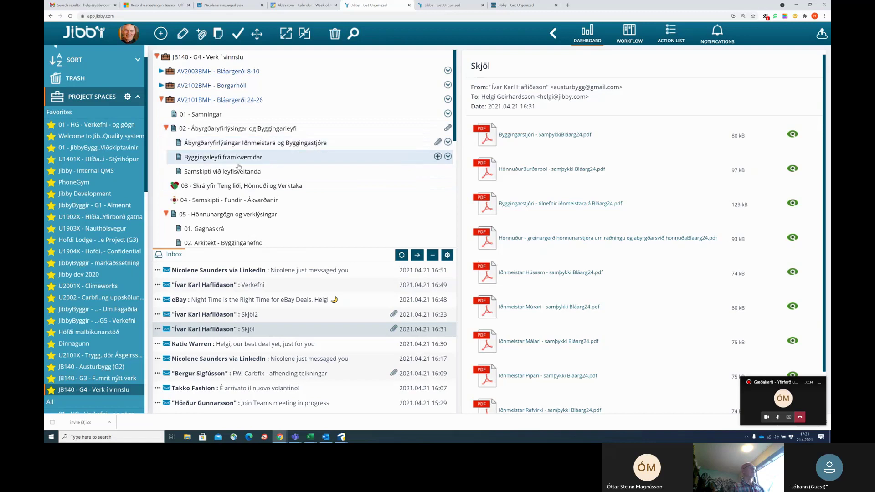
{"action": "left_click", "coordinate": [437, 128]}
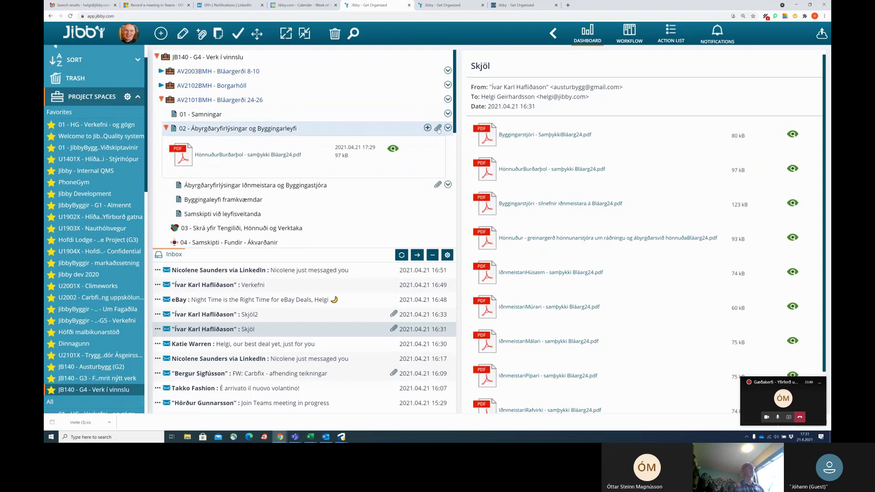
{"action": "left_click", "coordinate": [438, 129]}
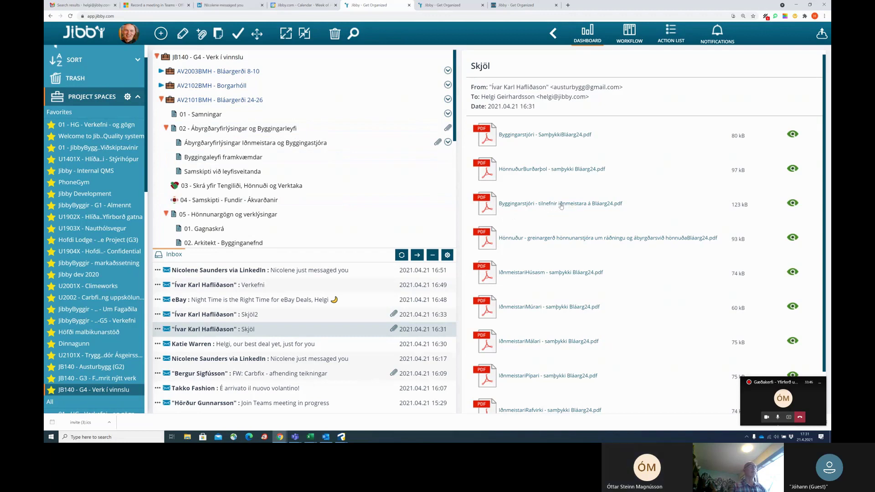
File the tilnefnir iðnmeistara PDF under the declarations item and preview IðnmeistariHúsasm.
{"action": "left_click_drag", "start_coordinate": [561, 206], "coordinate": [321, 146]}
{"action": "left_click_drag", "start_coordinate": [578, 240], "coordinate": [282, 130]}
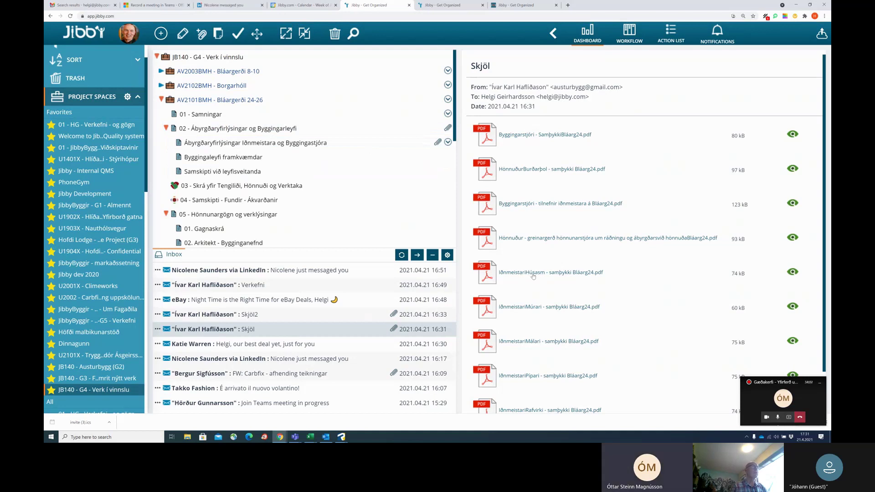
{"action": "left_click", "coordinate": [794, 272]}
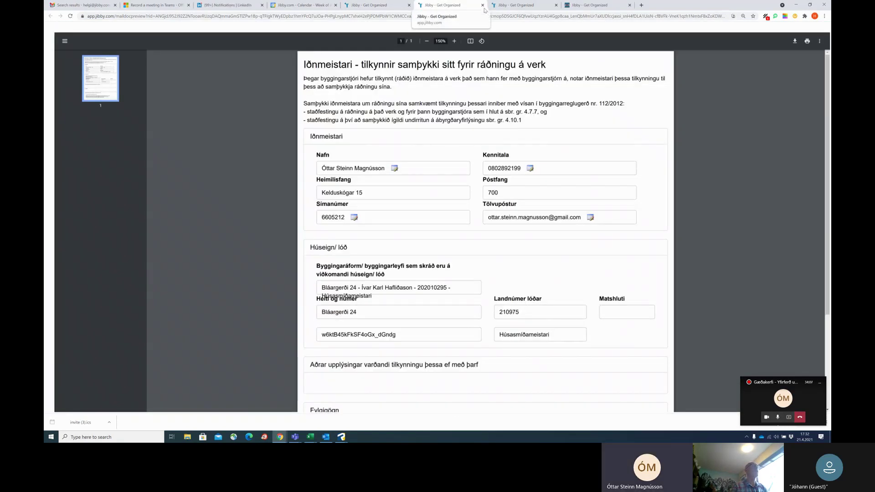
Attach the Húsasm, Múrari, Málari, Pípari and Rafvirki PDFs to the declarations item, then view it.
{"action": "left_click", "coordinate": [483, 5]}
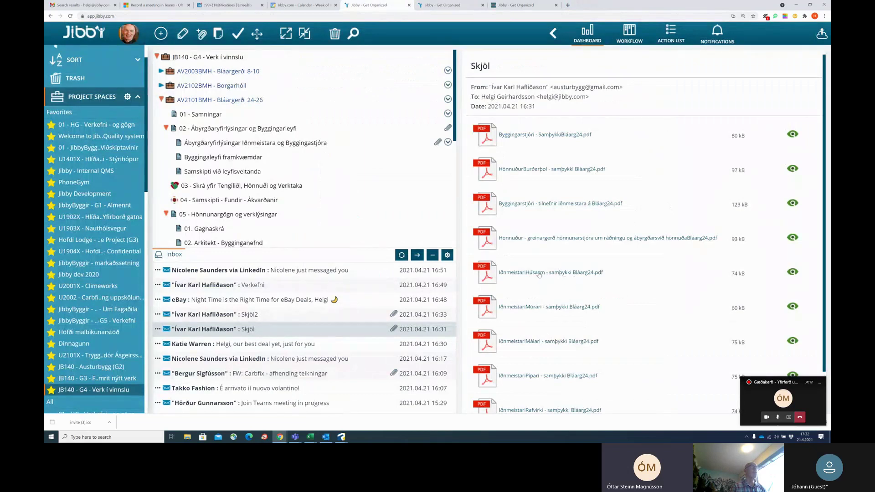
{"action": "left_click_drag", "start_coordinate": [539, 274], "coordinate": [303, 147]}
{"action": "left_click_drag", "start_coordinate": [532, 310], "coordinate": [314, 148]}
{"action": "left_click_drag", "start_coordinate": [531, 343], "coordinate": [301, 149]}
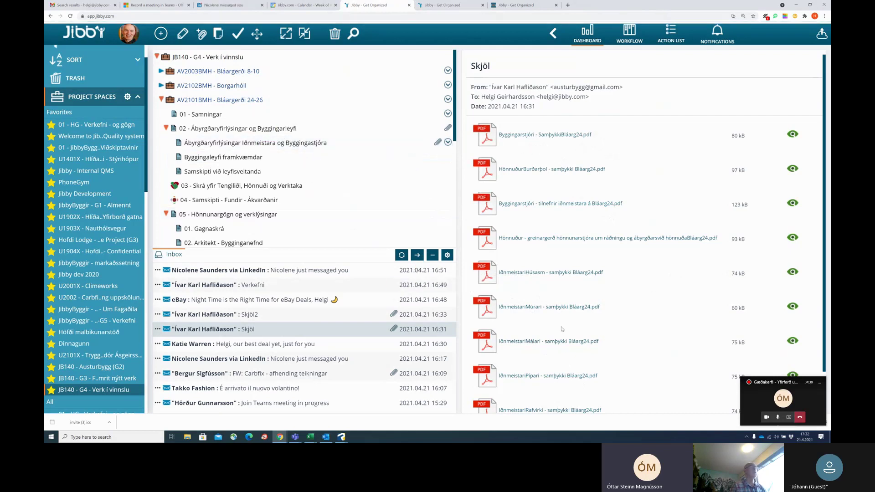
{"action": "left_click_drag", "start_coordinate": [547, 377], "coordinate": [295, 144]}
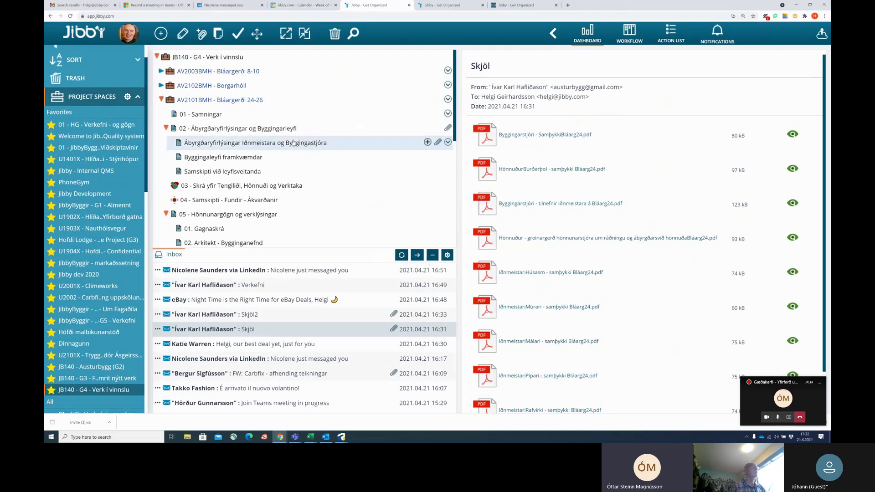
{"action": "scroll", "coordinate": [534, 401], "scroll_direction": "down", "scroll_amount": 1}
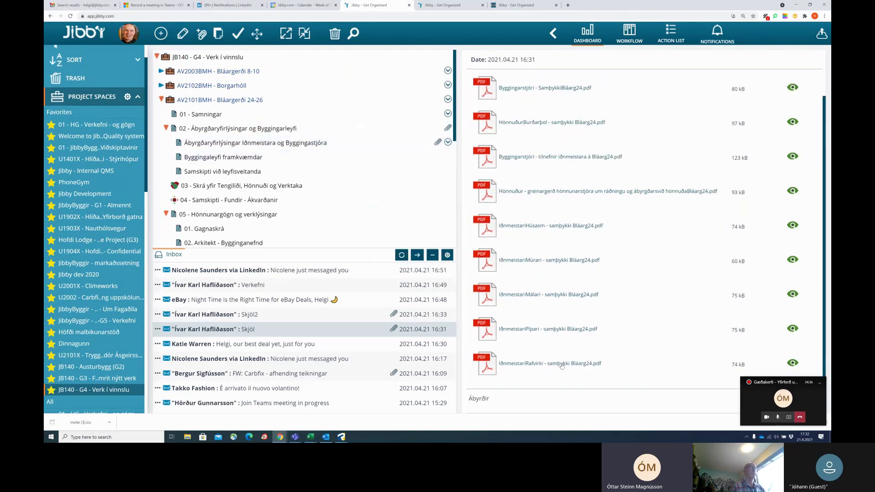
{"action": "left_click_drag", "start_coordinate": [562, 366], "coordinate": [298, 141]}
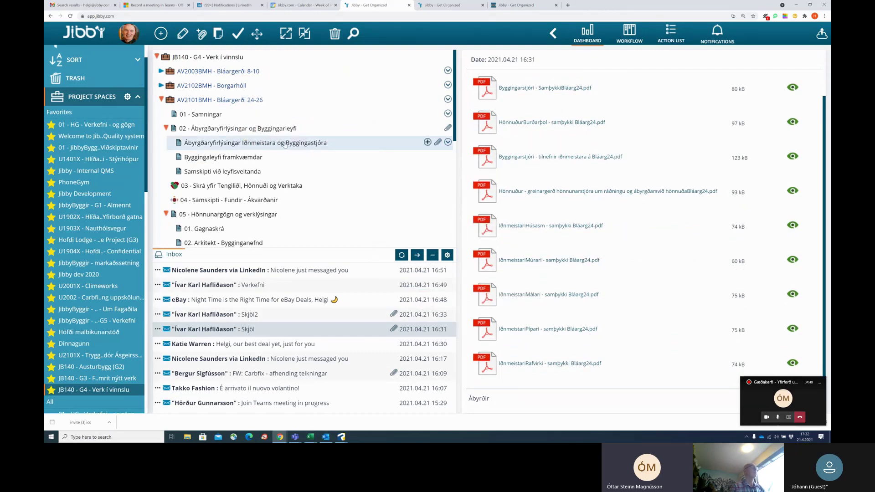
{"action": "left_click", "coordinate": [442, 148]}
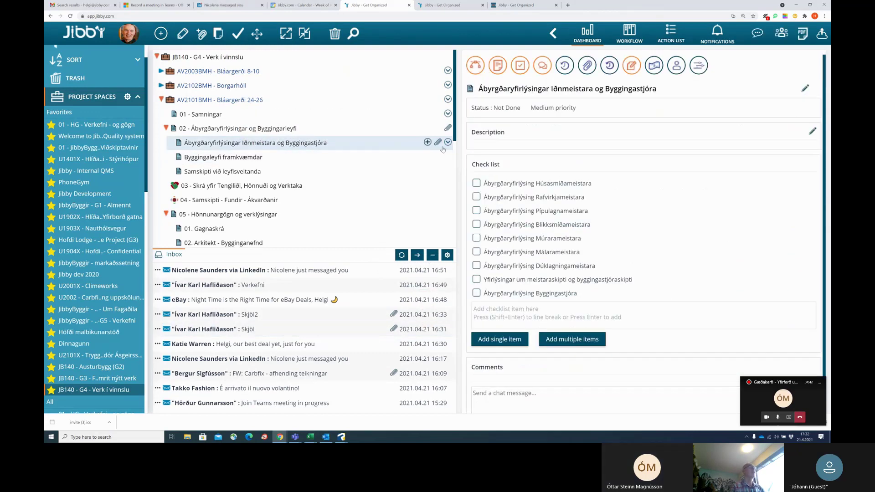
Review the declarations item's attached PDFs, then open the Skjöl2 email.
{"action": "left_click", "coordinate": [437, 143]}
{"action": "scroll", "coordinate": [388, 178], "scroll_direction": "down", "scroll_amount": 3}
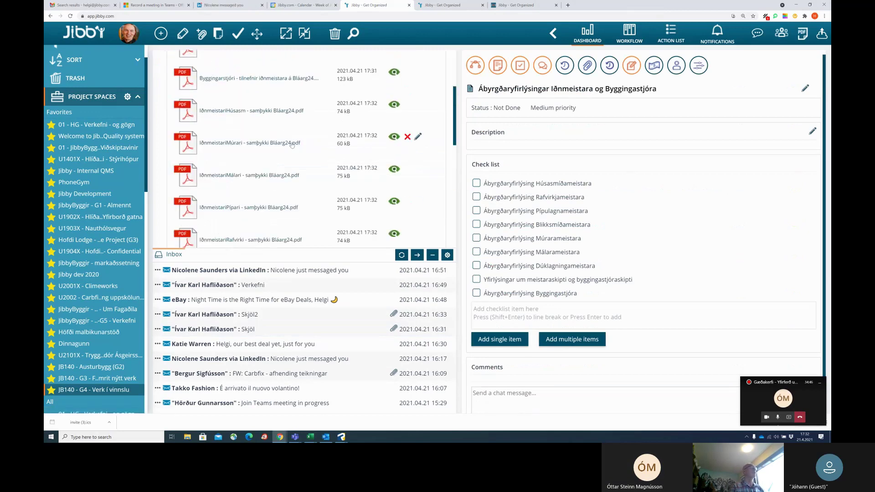
{"action": "scroll", "coordinate": [255, 159], "scroll_direction": "up", "scroll_amount": 3}
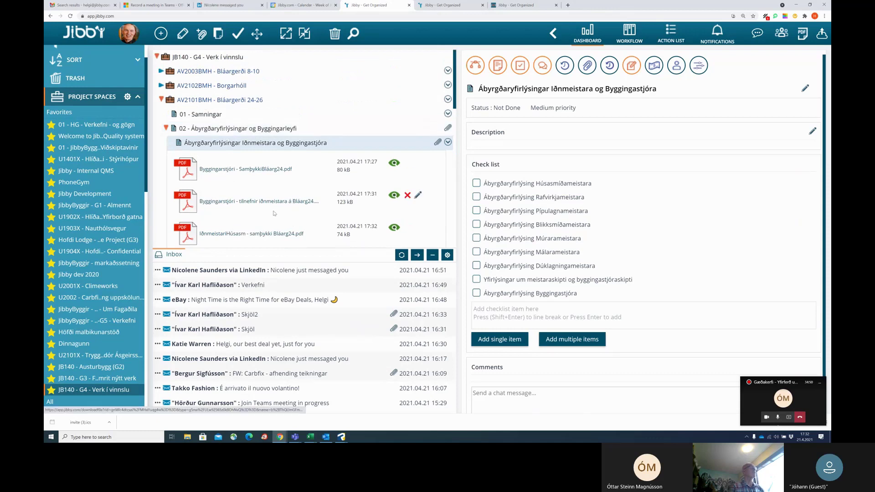
{"action": "scroll", "coordinate": [274, 213], "scroll_direction": "down", "scroll_amount": 3}
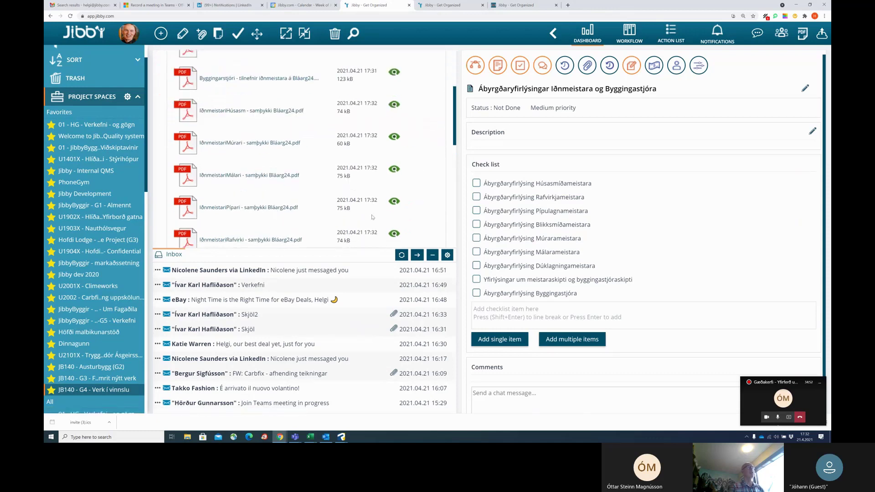
{"action": "scroll", "coordinate": [410, 201], "scroll_direction": "up", "scroll_amount": 3}
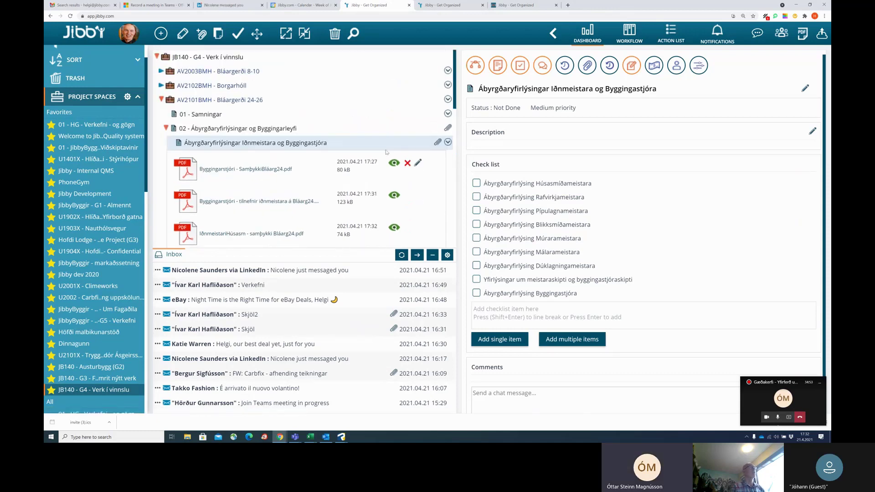
{"action": "left_click", "coordinate": [438, 143]}
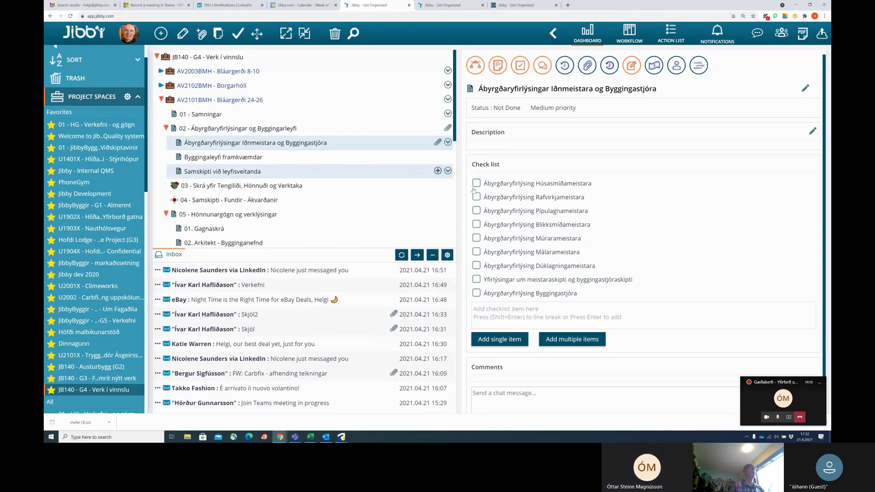
{"action": "left_click", "coordinate": [226, 315]}
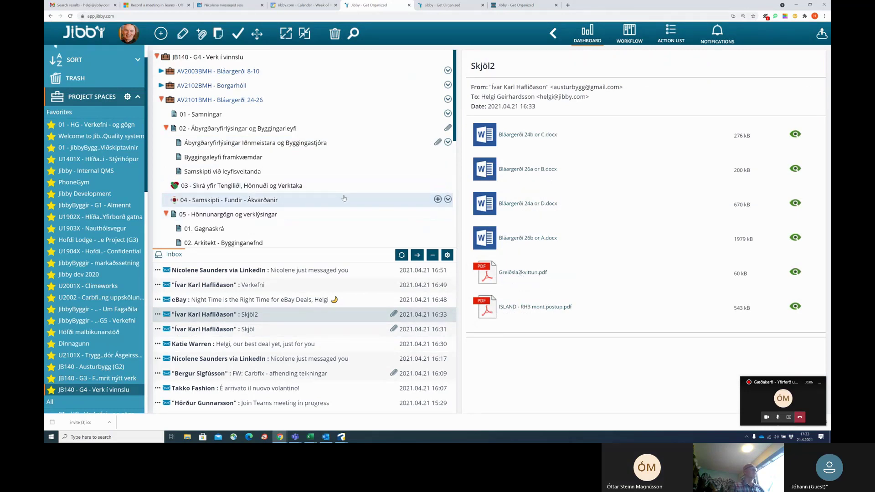
{"action": "left_click", "coordinate": [796, 272]}
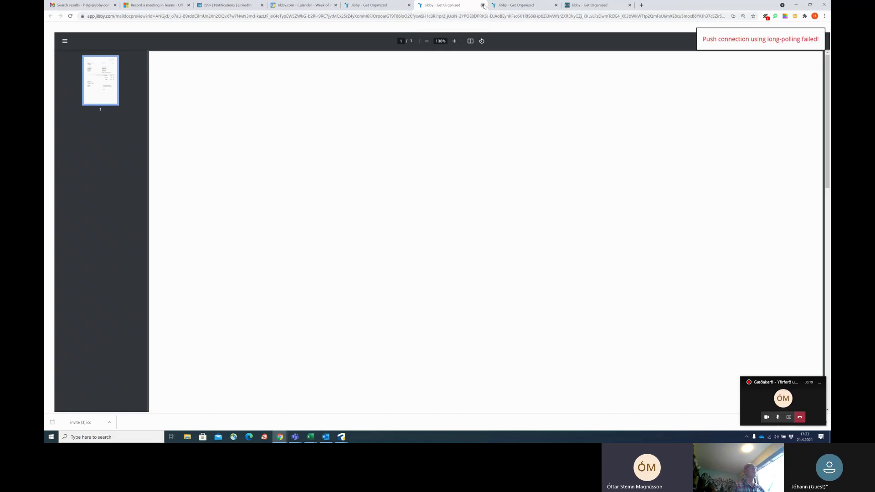
{"action": "left_click", "coordinate": [482, 5]}
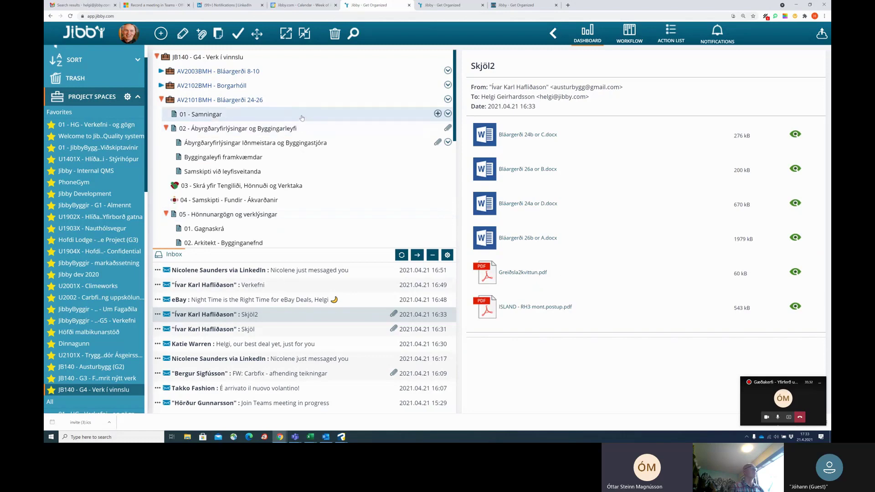
Show 01 - Samningar's details, browse folder 09 in the tree, then list addable item types.
{"action": "left_click", "coordinate": [302, 118]}
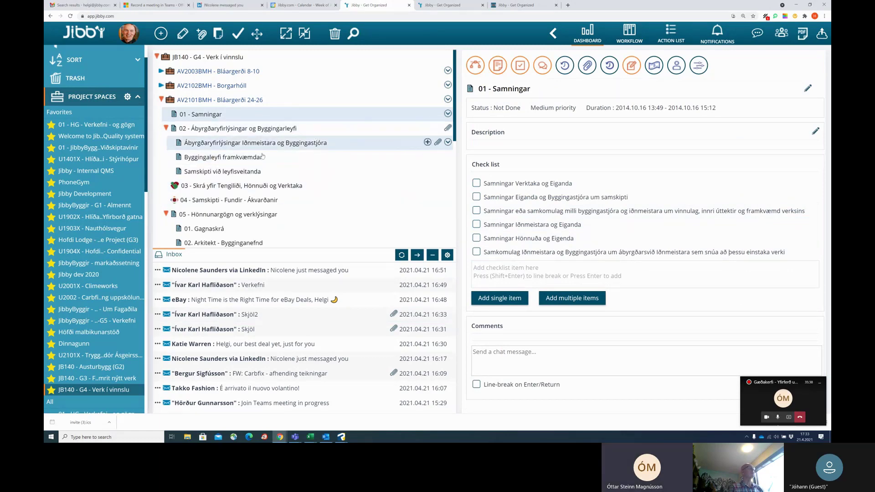
{"action": "scroll", "coordinate": [228, 158], "scroll_direction": "down", "scroll_amount": 1}
{"action": "scroll", "coordinate": [228, 159], "scroll_direction": "down", "scroll_amount": 4}
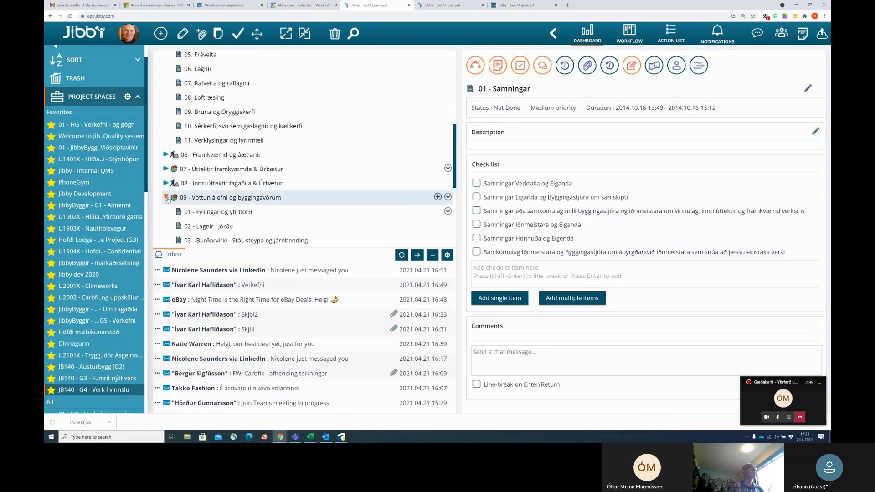
{"action": "left_click", "coordinate": [166, 198]}
{"action": "scroll", "coordinate": [294, 184], "scroll_direction": "down", "scroll_amount": 3}
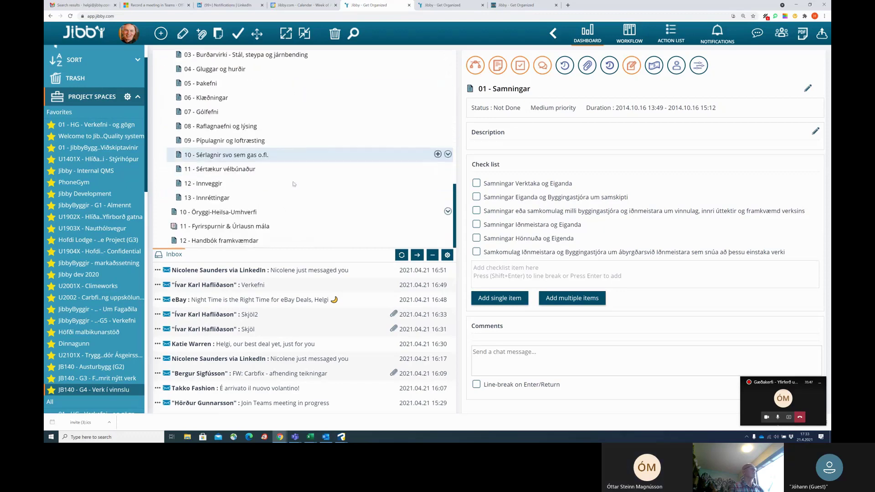
{"action": "scroll", "coordinate": [294, 184], "scroll_direction": "up", "scroll_amount": 3}
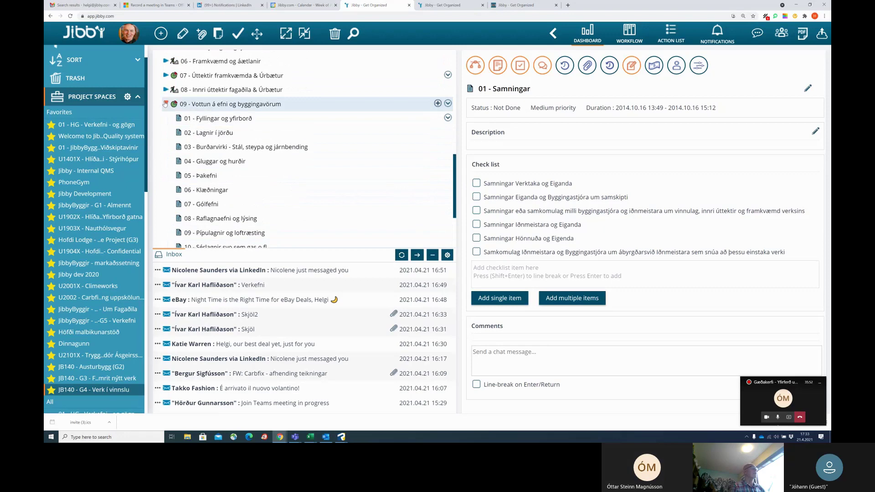
{"action": "left_click", "coordinate": [166, 105]}
{"action": "scroll", "coordinate": [282, 109], "scroll_direction": "up", "scroll_amount": 3}
{"action": "scroll", "coordinate": [285, 110], "scroll_direction": "up", "scroll_amount": 3}
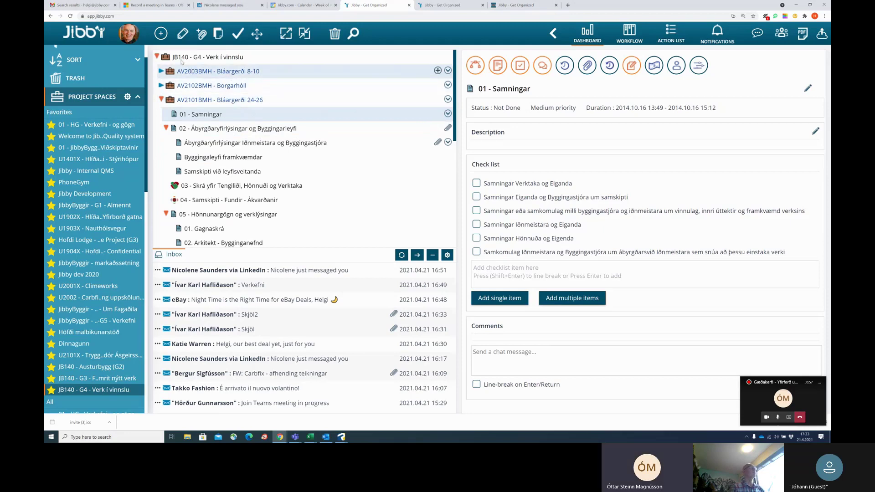
{"action": "left_click", "coordinate": [160, 33]}
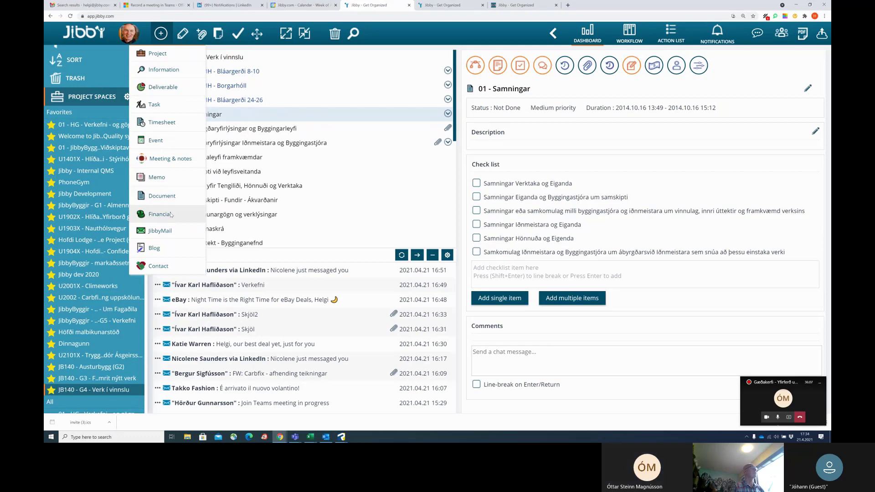
Add a Financial item named '01 - Kostnaður og áætlanir' under 01 - Samningar.
{"action": "left_click", "coordinate": [170, 215]}
{"action": "type", "text": "01 -"}
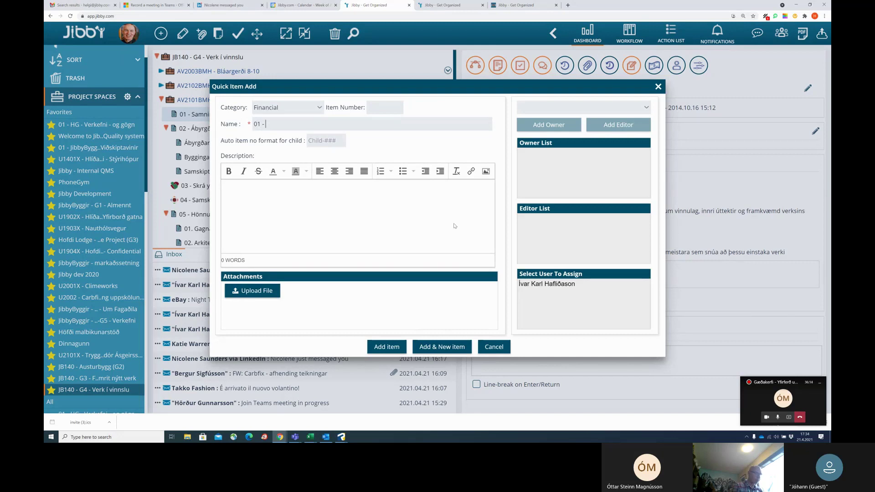
{"action": "type", "text": " Kostnaður og "}
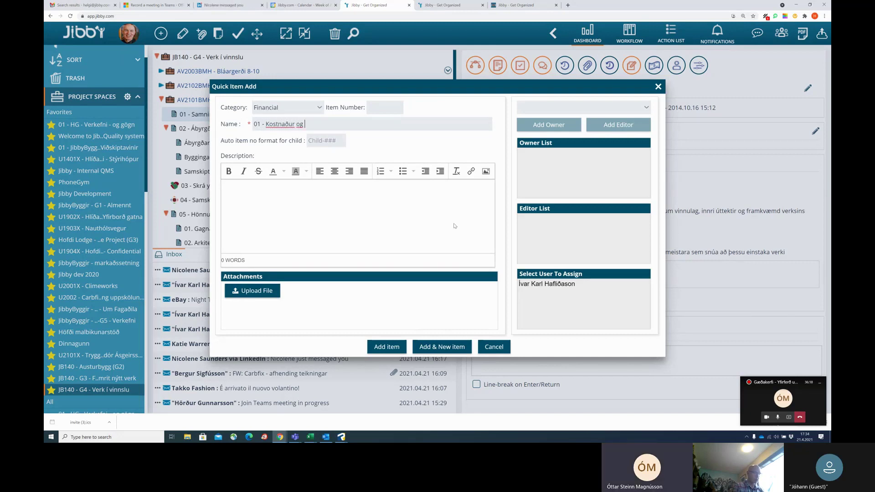
{"action": "type", "text": "áætlanir"}
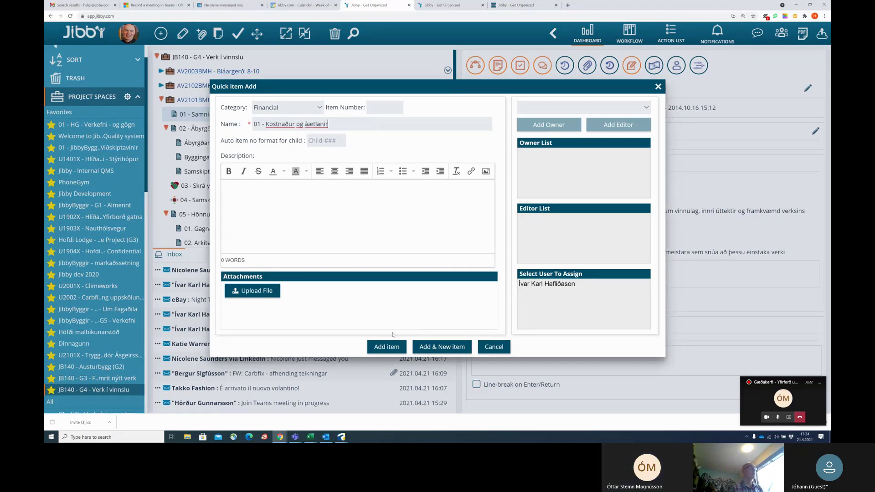
{"action": "left_click", "coordinate": [388, 348]}
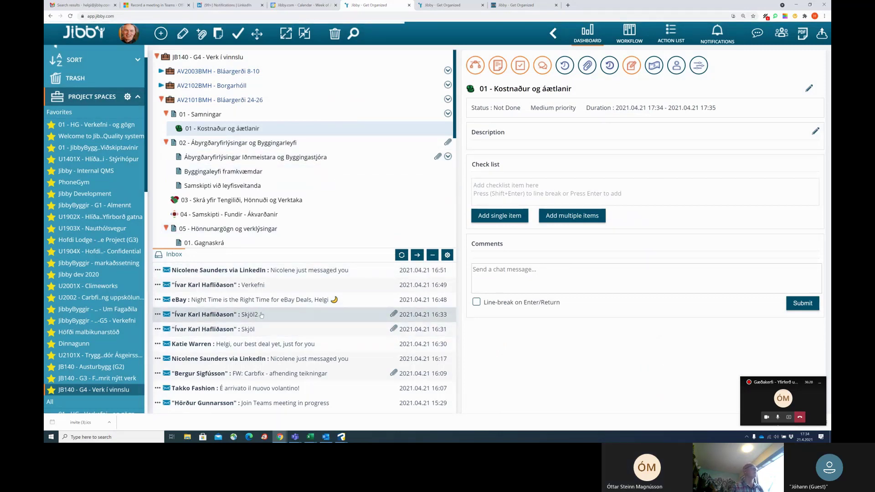
Attach Greiðsla2kvittun.pdf from the Skjöl2 email to 01 - Kostnaður og áætlanir and check its files.
{"action": "left_click", "coordinate": [261, 314]}
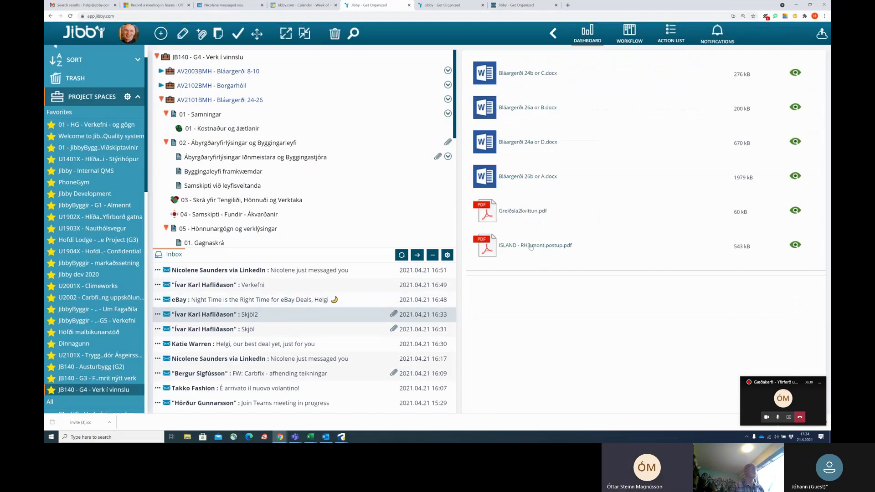
{"action": "left_click_drag", "start_coordinate": [528, 215], "coordinate": [260, 132]}
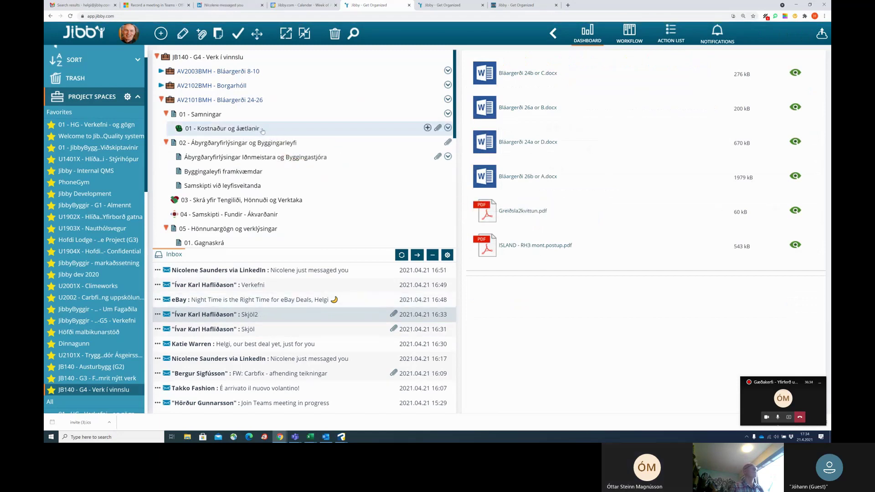
{"action": "left_click", "coordinate": [438, 129]}
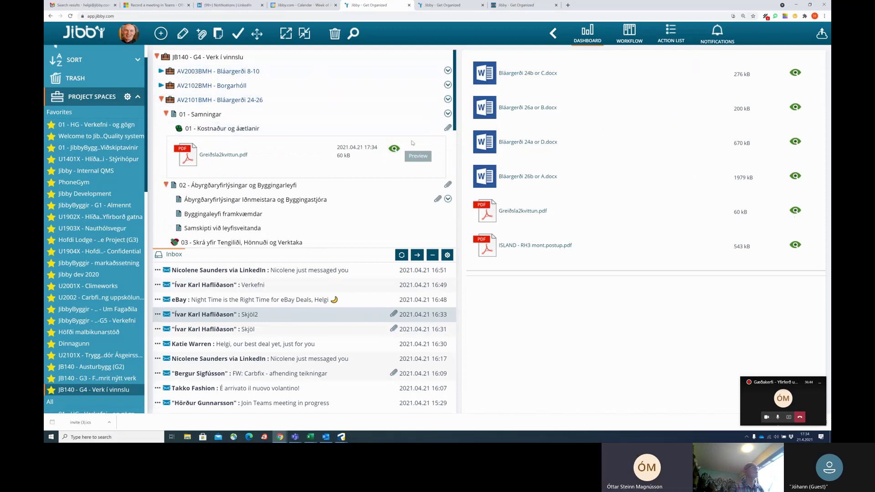
Reduce Chrome's page zoom to 110%.
{"action": "left_click", "coordinate": [825, 16]}
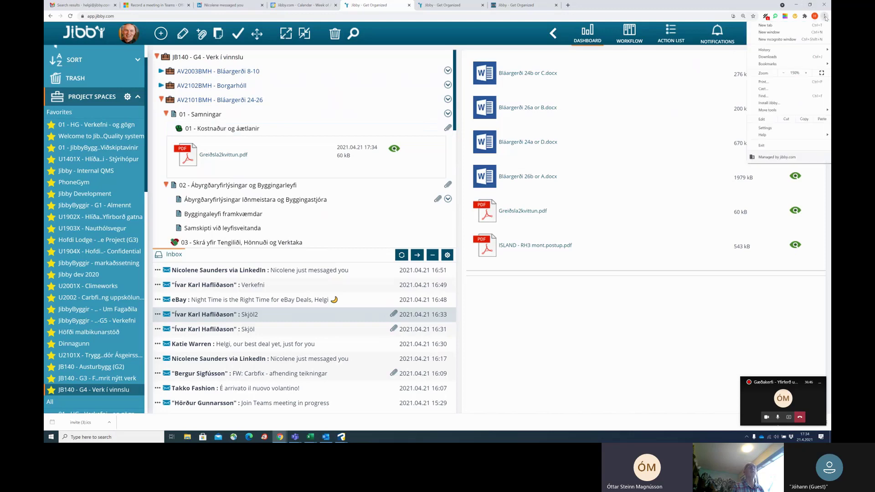
{"action": "left_click", "coordinate": [784, 73]}
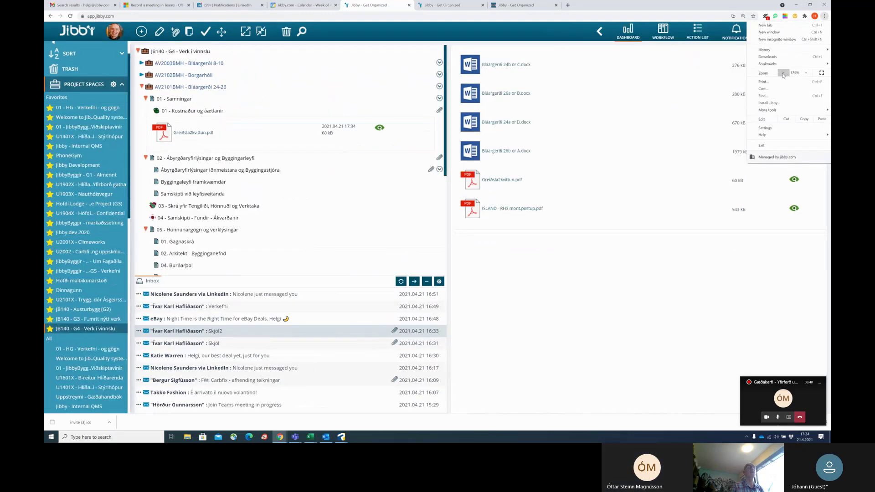
{"action": "left_click", "coordinate": [784, 73]}
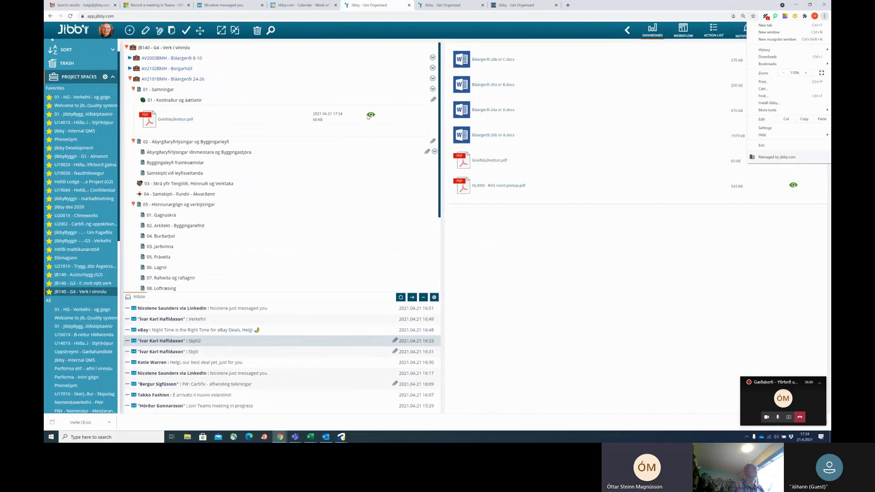
Close the Chrome menu and reload the Jibby page to refresh the inbox.
{"action": "left_click", "coordinate": [582, 170]}
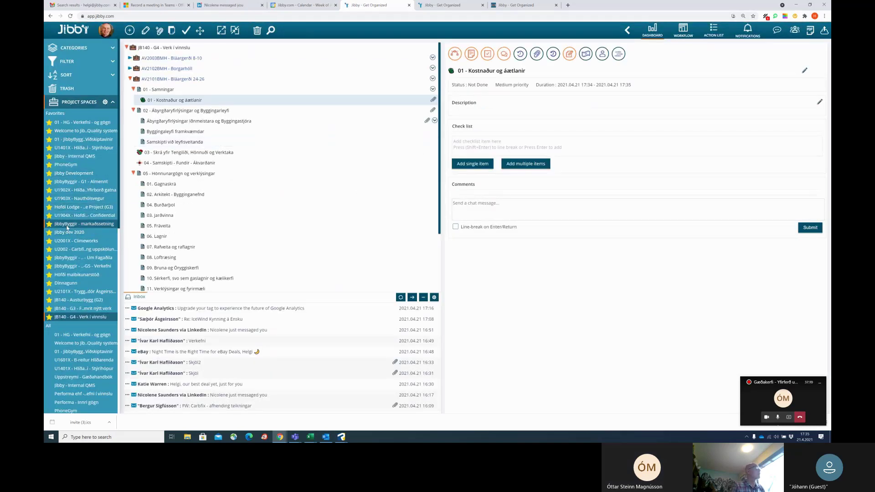
{"action": "left_click", "coordinate": [57, 309]}
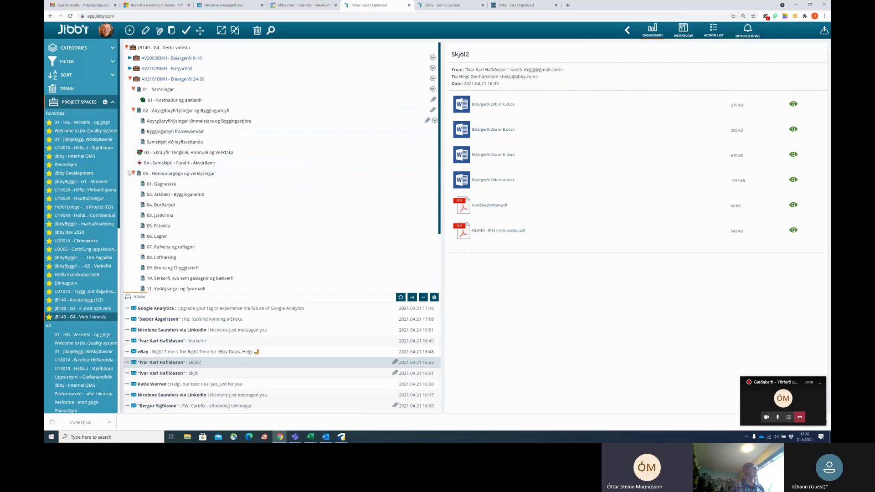
Collapse 05 - Hönnunargögn og verklýsingar and expand 06 - Framkvæmd og áætlanir to show its stages.
{"action": "left_click", "coordinate": [133, 174]}
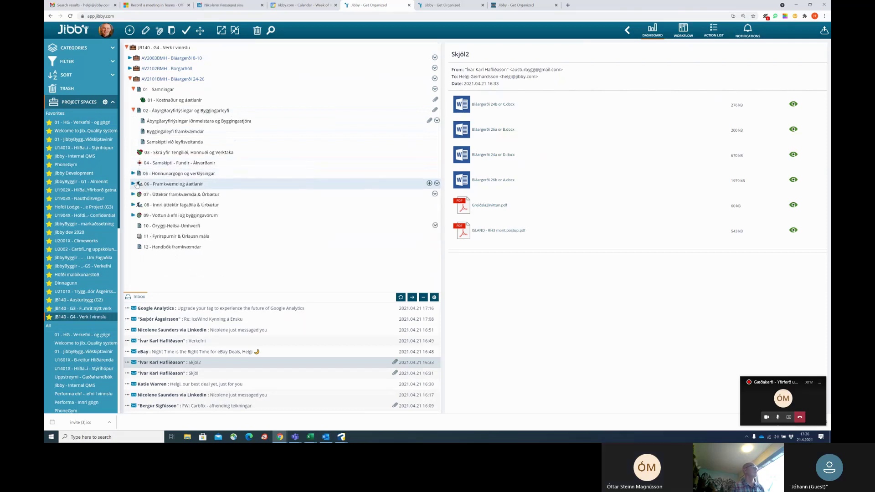
{"action": "left_click", "coordinate": [134, 184]}
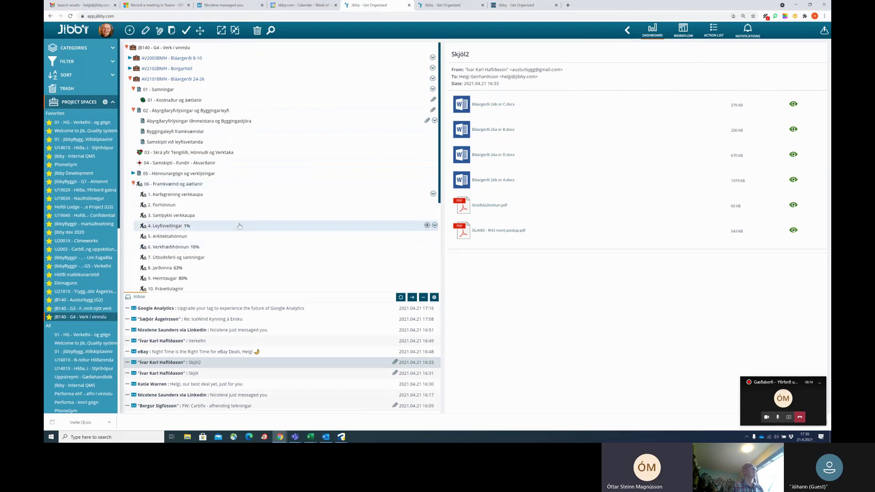
{"action": "scroll", "coordinate": [252, 207], "scroll_direction": "down", "scroll_amount": 3}
{"action": "scroll", "coordinate": [253, 205], "scroll_direction": "up", "scroll_amount": 1}
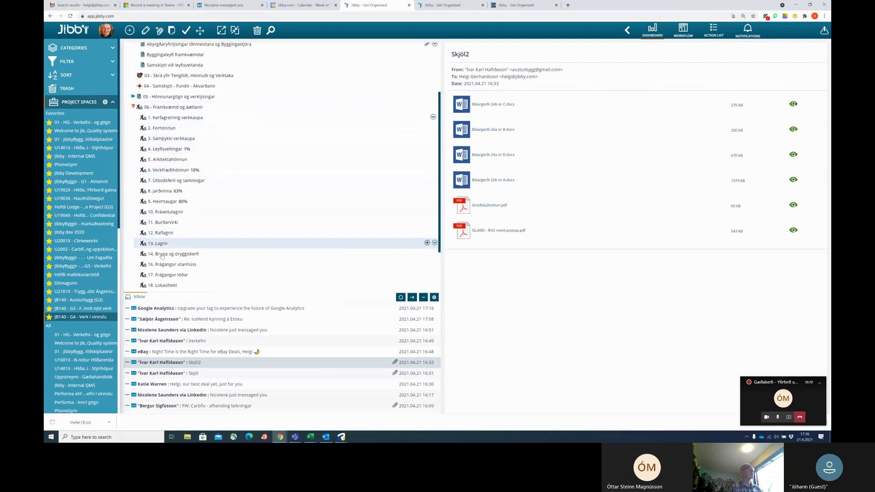
{"action": "scroll", "coordinate": [177, 286], "scroll_direction": "down", "scroll_amount": 1}
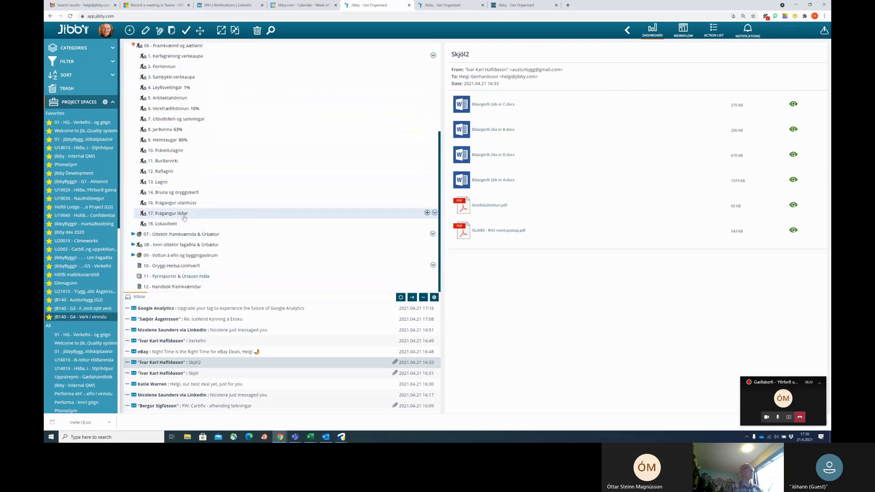
{"action": "scroll", "coordinate": [177, 223], "scroll_direction": "up", "scroll_amount": 1}
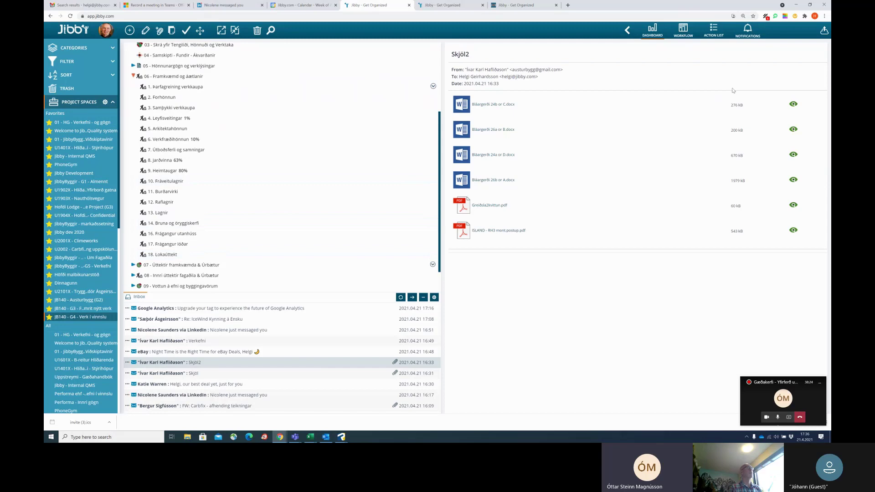
Set Chrome's page zoom back to 150%.
{"action": "left_click", "coordinate": [825, 16]}
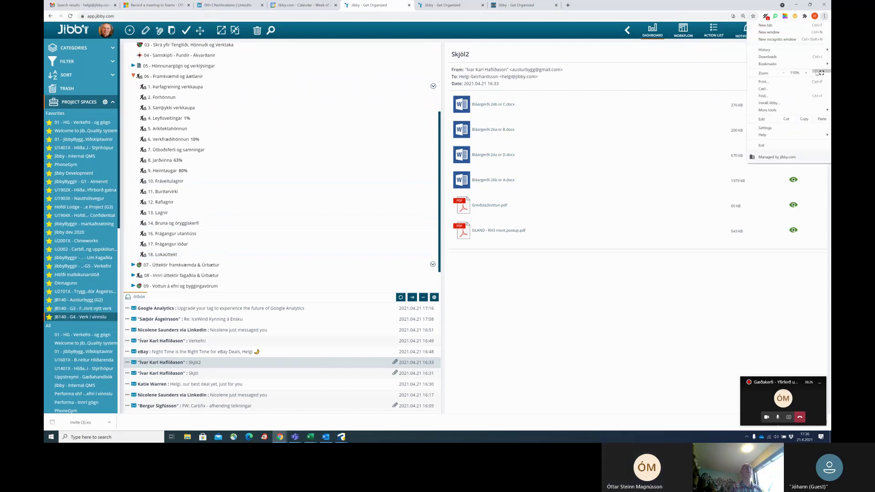
{"action": "left_click", "coordinate": [806, 73]}
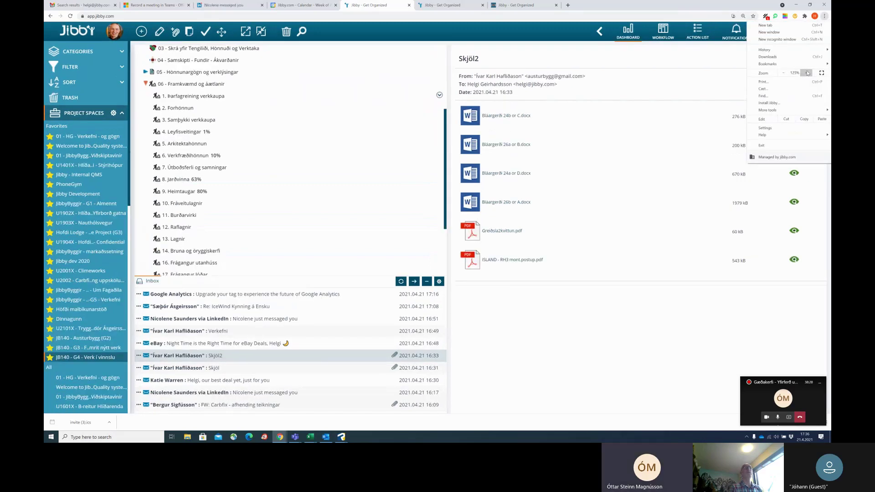
{"action": "left_click", "coordinate": [806, 74]}
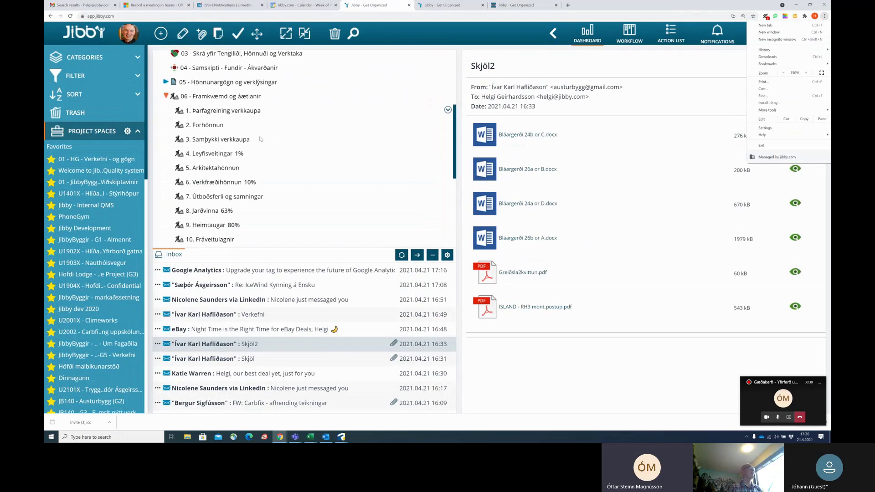
{"action": "scroll", "coordinate": [260, 139], "scroll_direction": "down", "scroll_amount": 1}
{"action": "scroll", "coordinate": [258, 138], "scroll_direction": "up", "scroll_amount": 1}
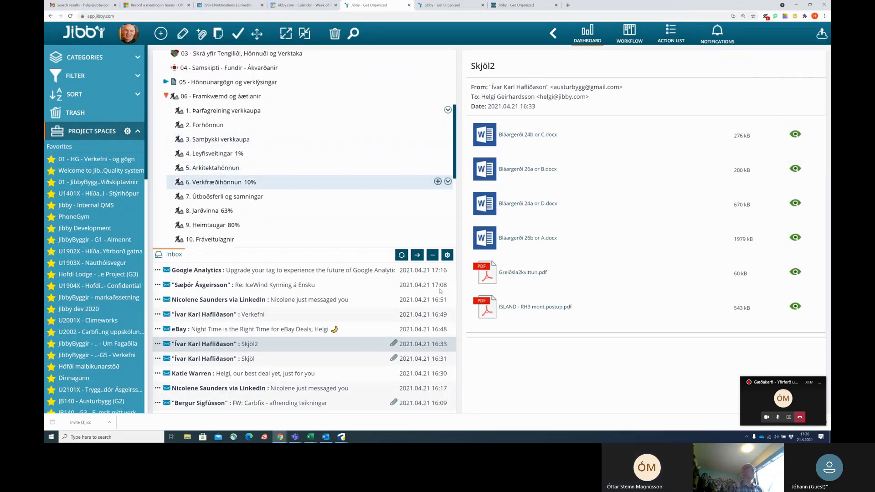
Collapse the inbox and toggle the task panel's status, checklist, description and timeline sections.
{"action": "left_click", "coordinate": [433, 256]}
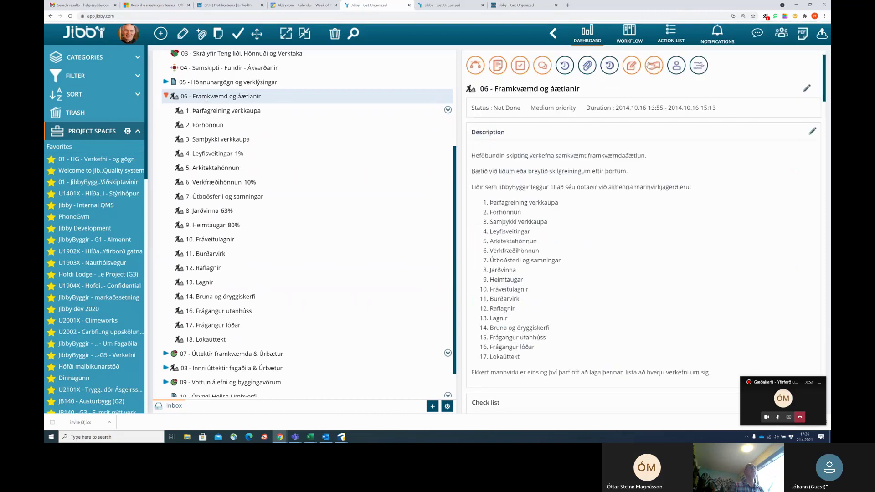
{"action": "left_click", "coordinate": [610, 66]}
{"action": "left_click", "coordinate": [541, 72]}
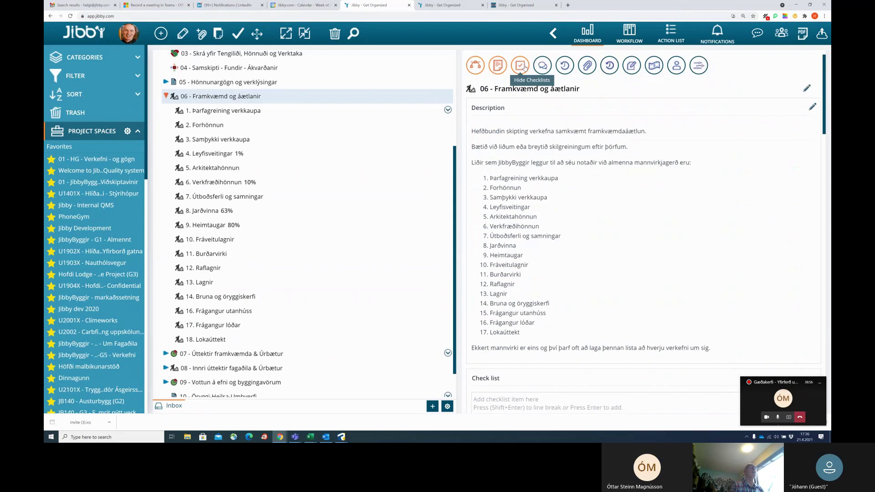
{"action": "left_click", "coordinate": [521, 69]}
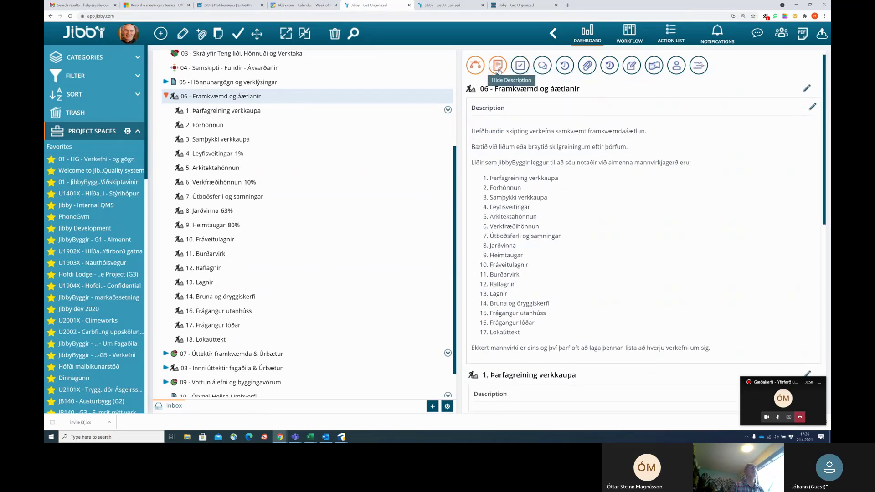
{"action": "left_click", "coordinate": [498, 68]}
{"action": "left_click", "coordinate": [699, 67]}
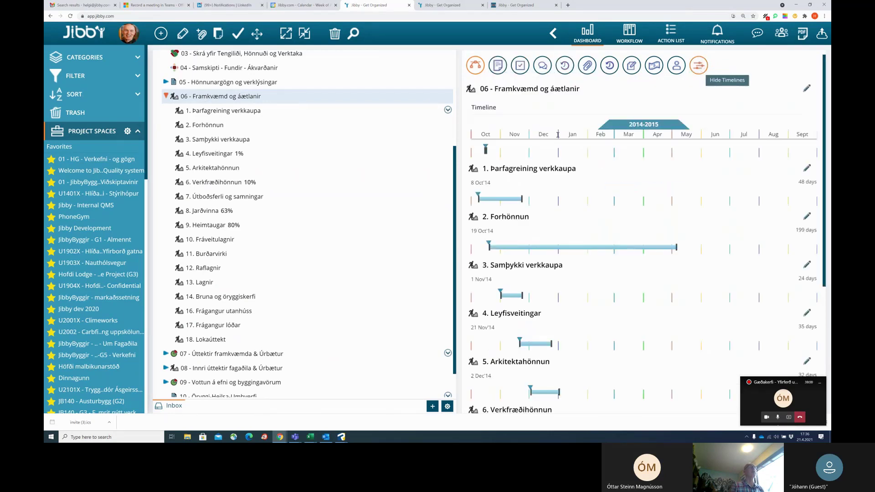
{"action": "scroll", "coordinate": [572, 217], "scroll_direction": "down", "scroll_amount": 4}
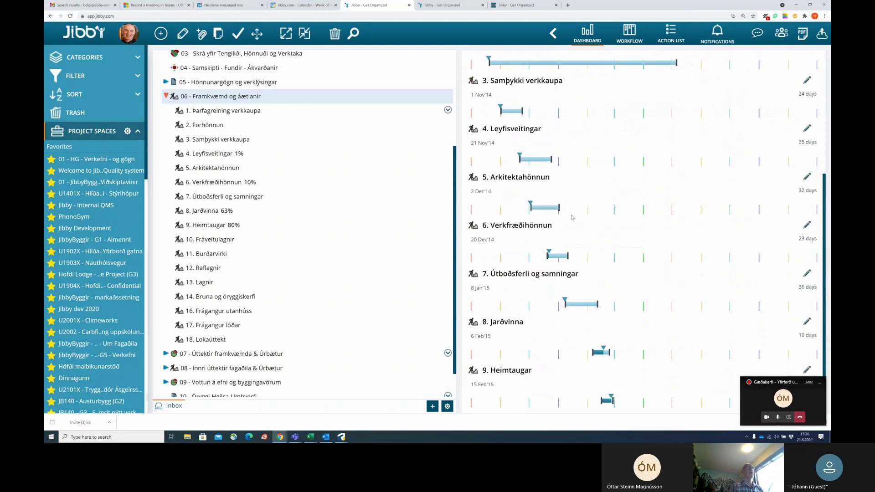
{"action": "scroll", "coordinate": [594, 247], "scroll_direction": "up", "scroll_amount": 5}
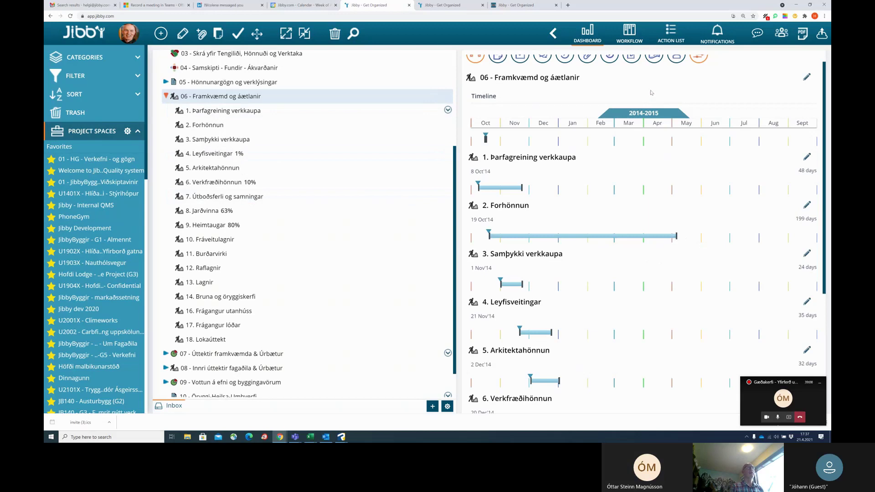
{"action": "scroll", "coordinate": [651, 92], "scroll_direction": "up", "scroll_amount": 1}
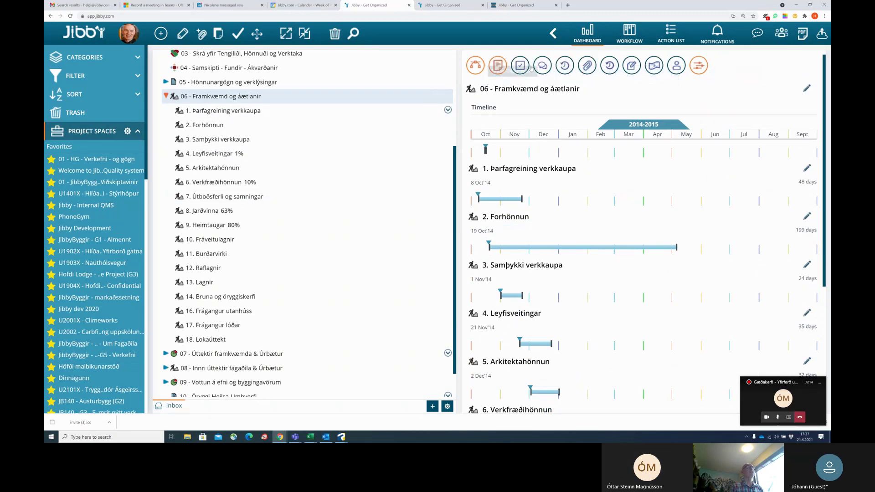
Restore the description, show assigned history, statuses, costs and user rights sections, and expand the inbox.
{"action": "left_click", "coordinate": [499, 66]}
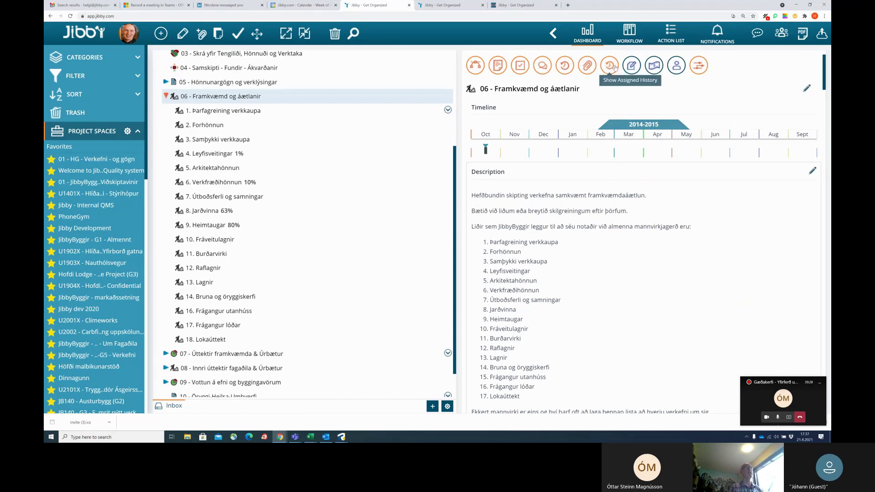
{"action": "left_click", "coordinate": [611, 66]}
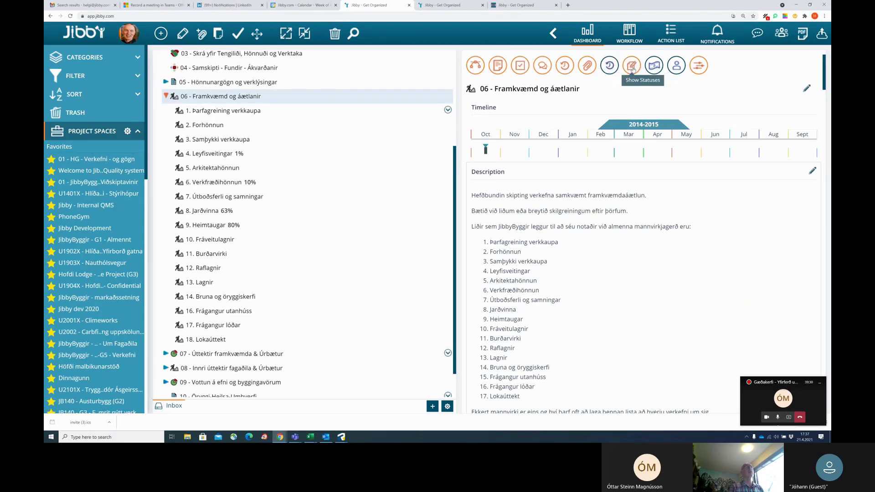
{"action": "left_click", "coordinate": [632, 67]}
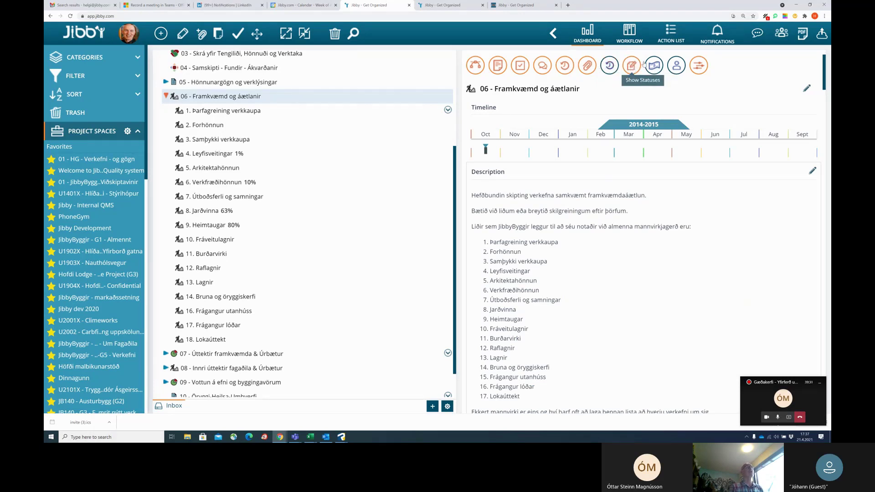
{"action": "left_click", "coordinate": [667, 65]}
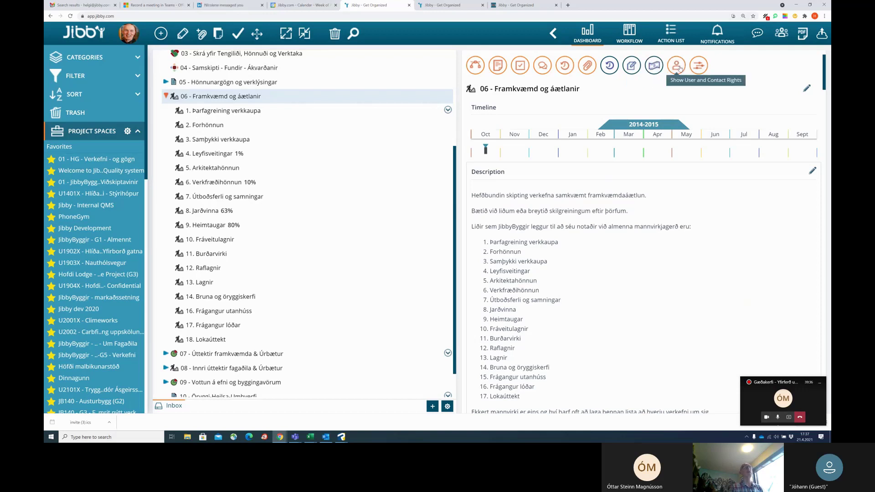
{"action": "left_click", "coordinate": [678, 66]}
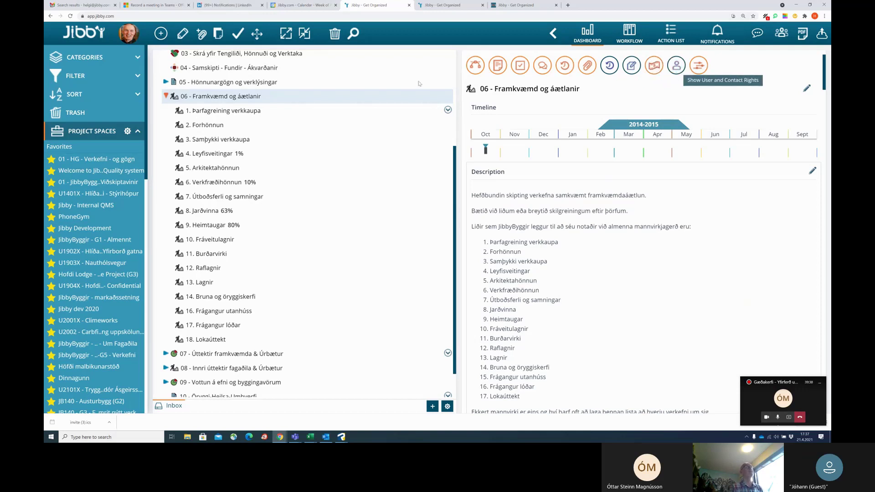
{"action": "left_click", "coordinate": [433, 407]}
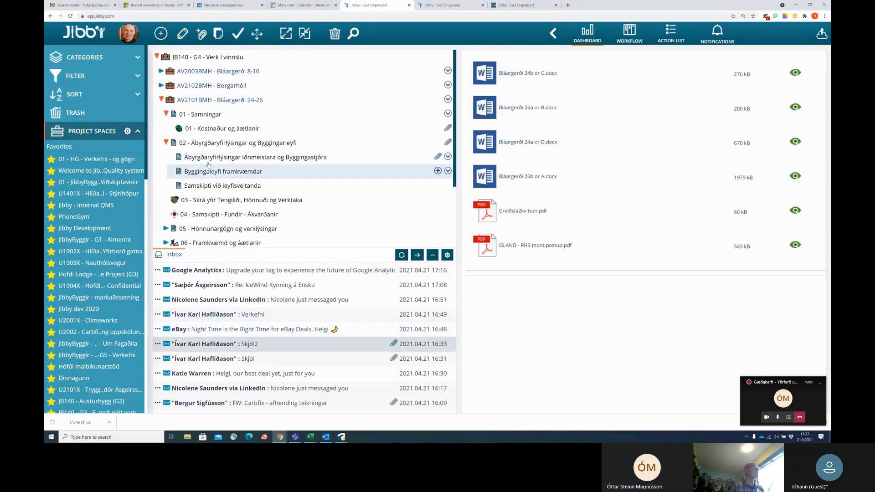
Attach ISLAND - RH3 mont.postup.pdf to 06 - Framkvæmd og áætlanir and expand that item.
{"action": "scroll", "coordinate": [183, 178], "scroll_direction": "down", "scroll_amount": 1}
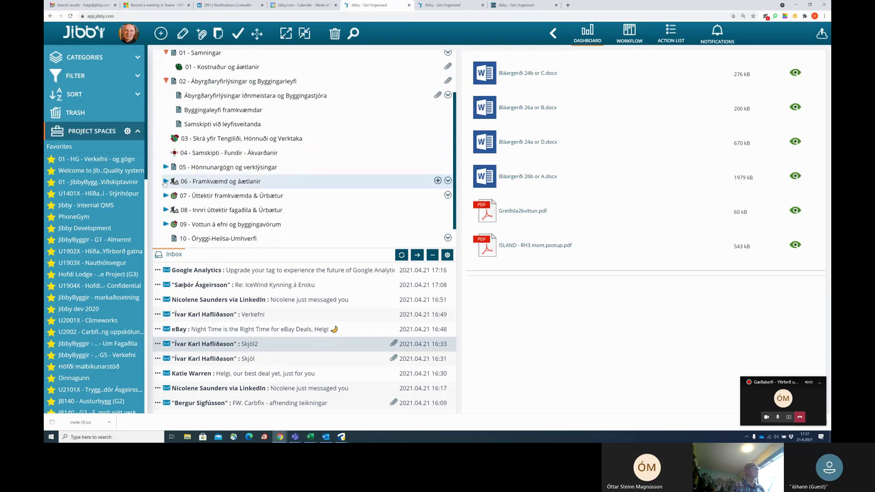
{"action": "left_click_drag", "start_coordinate": [562, 248], "coordinate": [256, 181]}
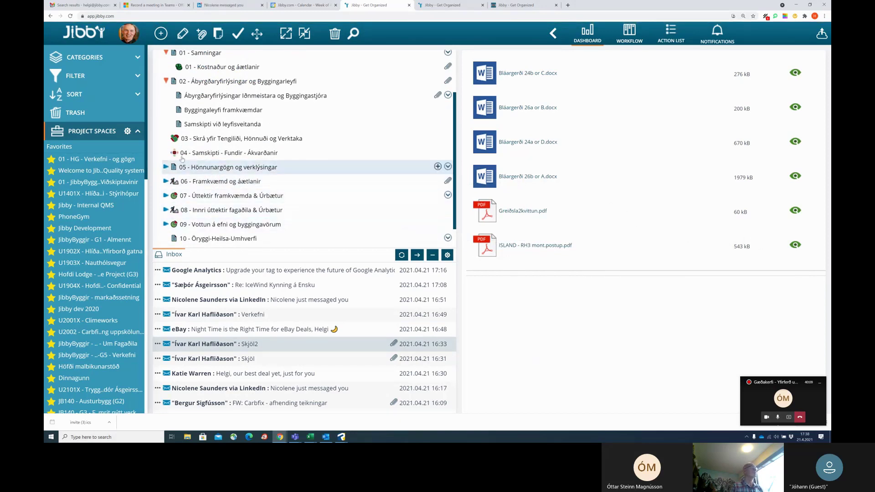
{"action": "left_click", "coordinate": [164, 182]}
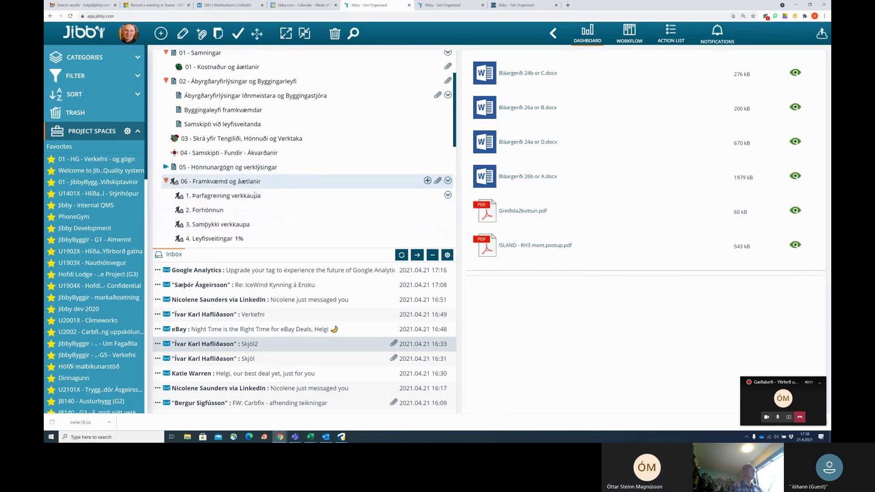
{"action": "scroll", "coordinate": [225, 184], "scroll_direction": "down", "scroll_amount": 3}
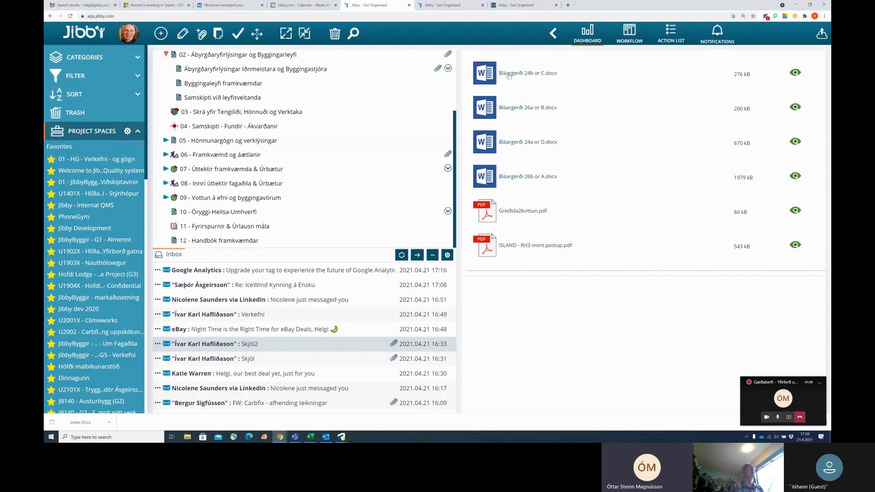
Expand 05 - Hönnunargögn og verklýsingar to show its eleven subfolders.
{"action": "left_click", "coordinate": [166, 140]}
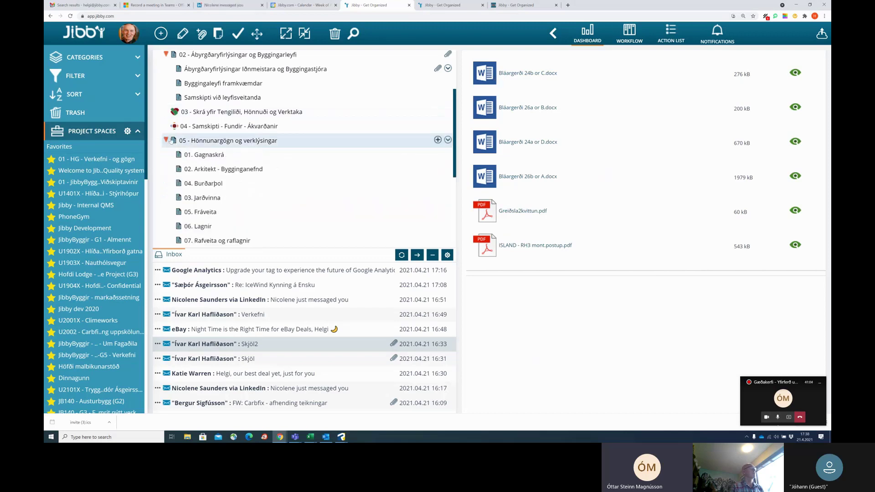
{"action": "scroll", "coordinate": [300, 184], "scroll_direction": "down", "scroll_amount": 1}
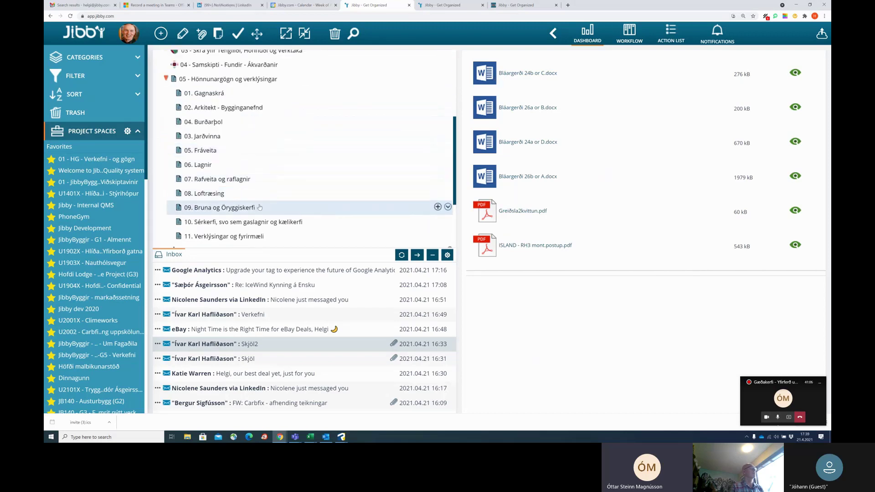
{"action": "scroll", "coordinate": [366, 192], "scroll_direction": "down", "scroll_amount": 1}
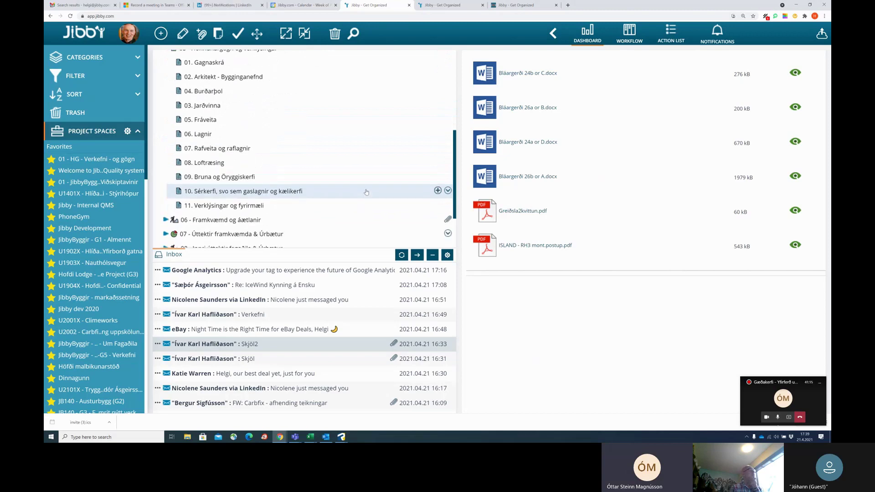
{"action": "scroll", "coordinate": [367, 192], "scroll_direction": "up", "scroll_amount": 1}
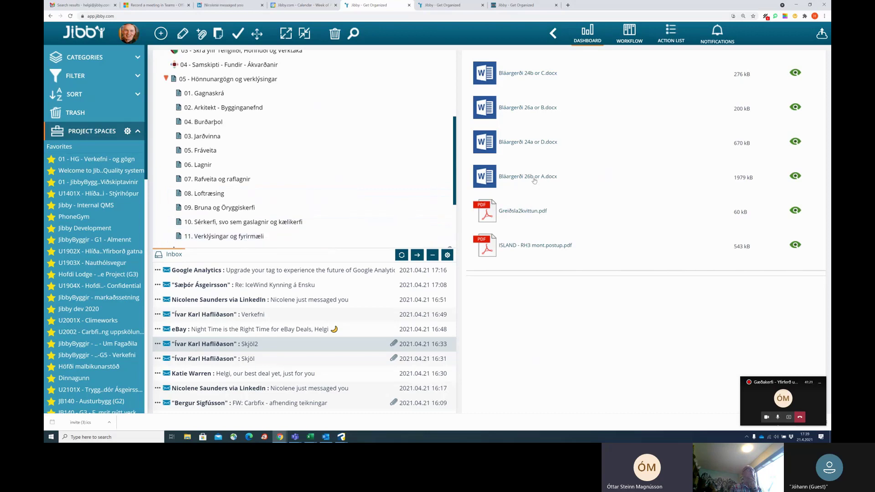
{"action": "left_click_drag", "start_coordinate": [535, 179], "coordinate": [248, 237]}
{"action": "left_click_drag", "start_coordinate": [530, 179], "coordinate": [239, 236]}
{"action": "left_click_drag", "start_coordinate": [522, 109], "coordinate": [249, 236]}
{"action": "left_click_drag", "start_coordinate": [525, 74], "coordinate": [232, 236]}
List folder 11's attached files and preview the 26b or A document.
{"action": "left_click", "coordinate": [438, 236]}
{"action": "scroll", "coordinate": [410, 210], "scroll_direction": "down", "scroll_amount": 3}
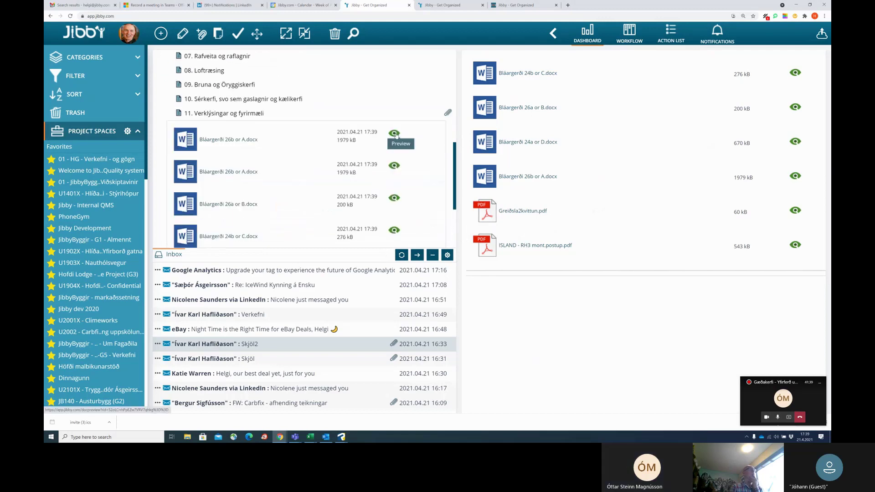
{"action": "left_click", "coordinate": [395, 133]}
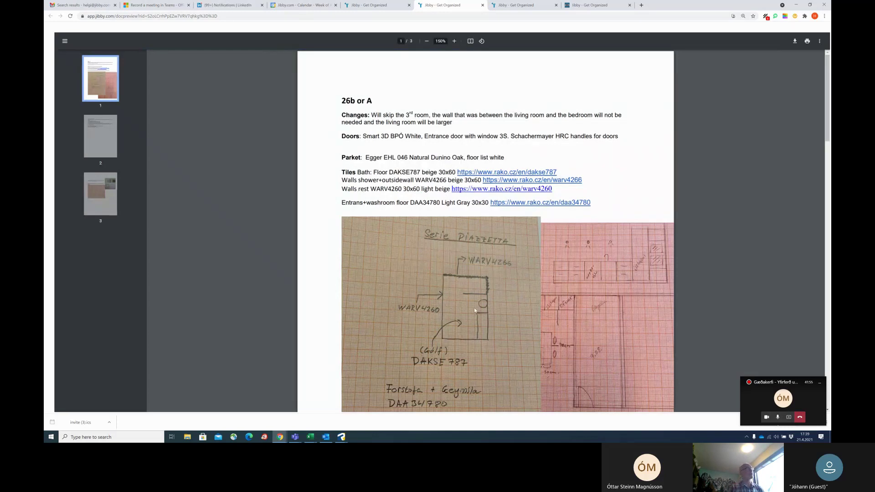
Scroll through the three-page 26b or A document preview.
{"action": "scroll", "coordinate": [474, 307], "scroll_direction": "down", "scroll_amount": 3}
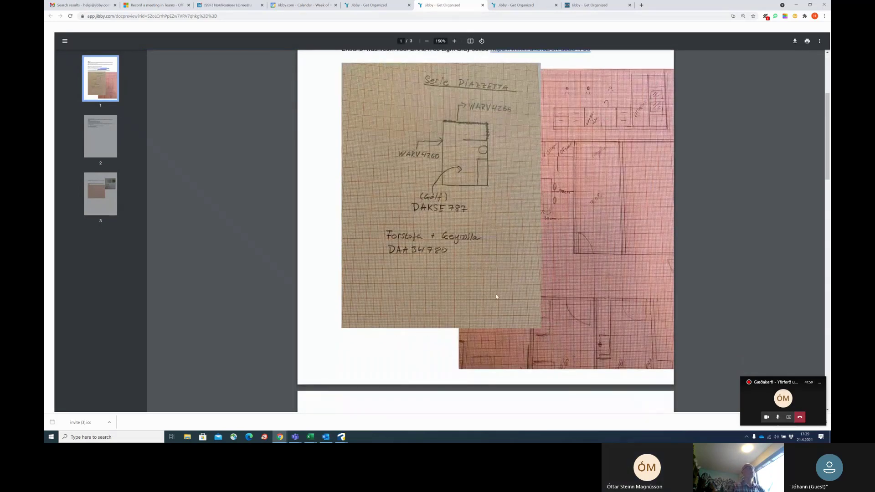
{"action": "scroll", "coordinate": [497, 297], "scroll_direction": "down", "scroll_amount": 2}
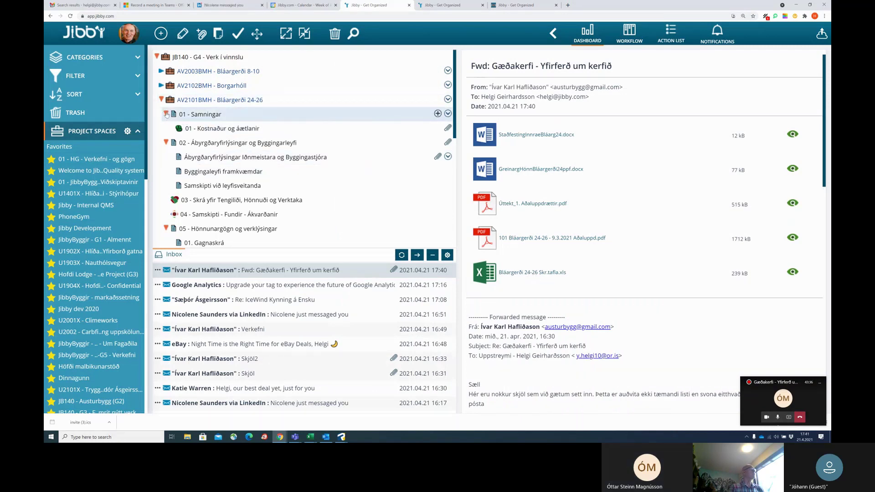
{"action": "left_click", "coordinate": [166, 114]}
{"action": "left_click", "coordinate": [166, 128]}
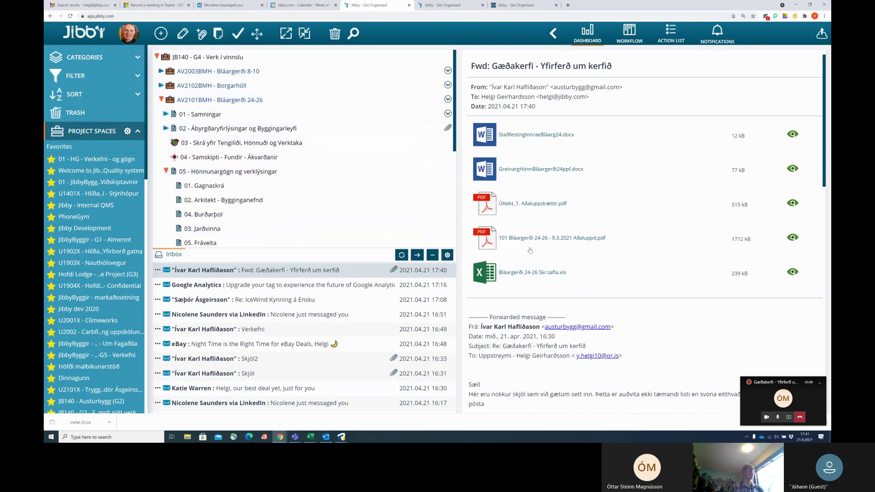
{"action": "left_click_drag", "start_coordinate": [535, 273], "coordinate": [219, 185]}
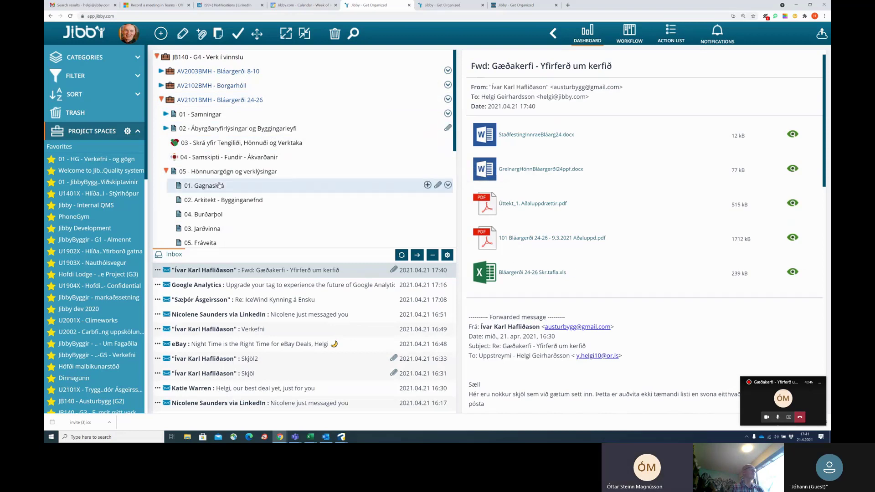
{"action": "scroll", "coordinate": [398, 236], "scroll_direction": "down", "scroll_amount": 2}
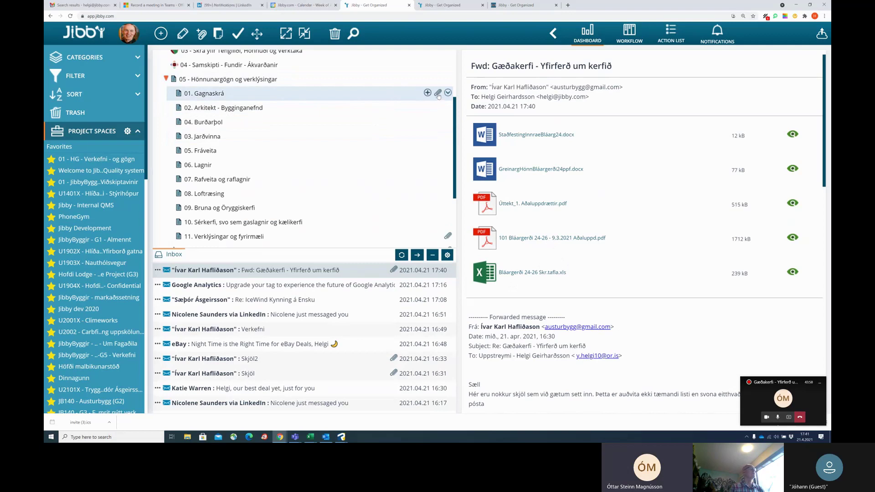
{"action": "left_click", "coordinate": [438, 94]}
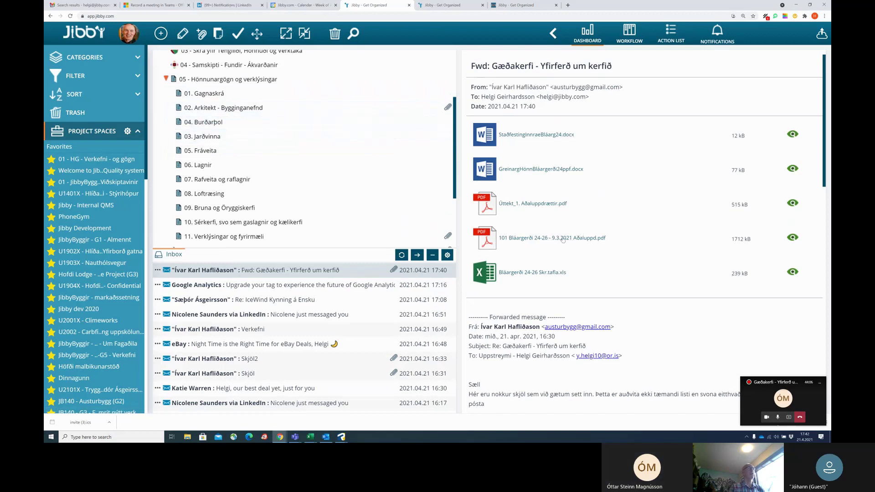
{"action": "left_click_drag", "start_coordinate": [553, 238], "coordinate": [247, 108]}
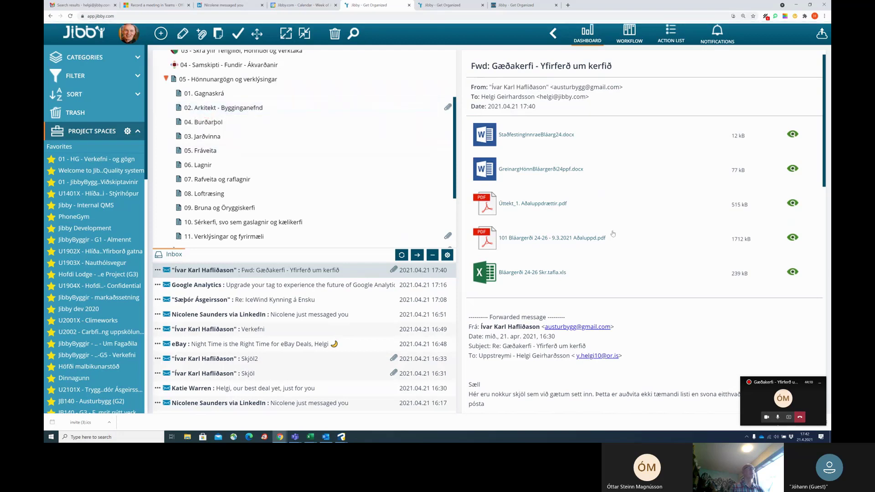
{"action": "left_click_drag", "start_coordinate": [531, 205], "coordinate": [231, 107]}
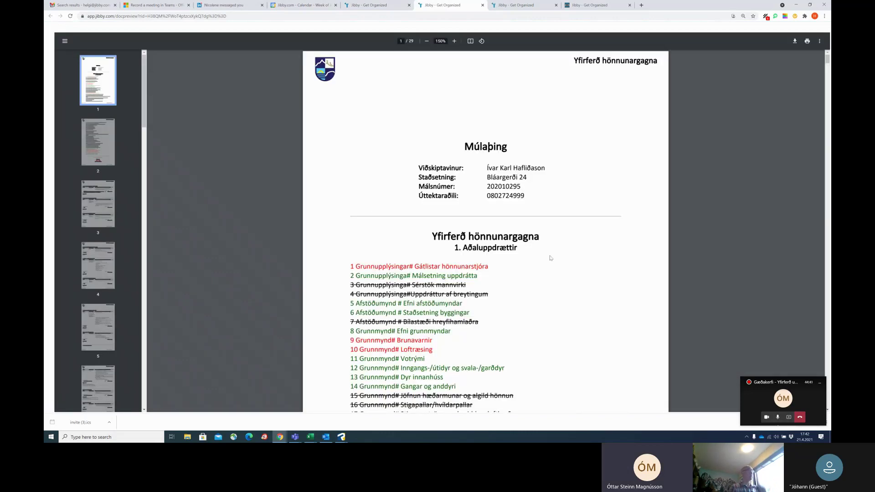
Scroll through the Yfirferð hönnunargagna inspection PDF and close its preview.
{"action": "scroll", "coordinate": [563, 264], "scroll_direction": "down", "scroll_amount": 4}
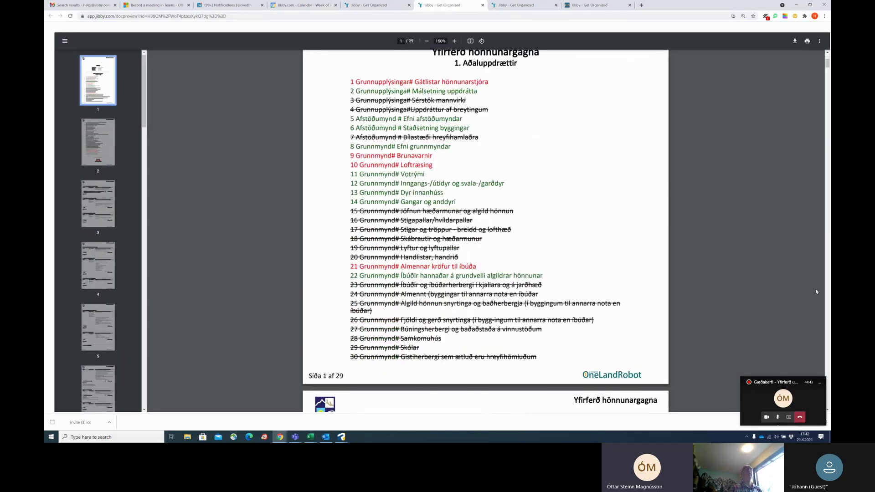
{"action": "scroll", "coordinate": [828, 305], "scroll_direction": "down", "scroll_amount": 15}
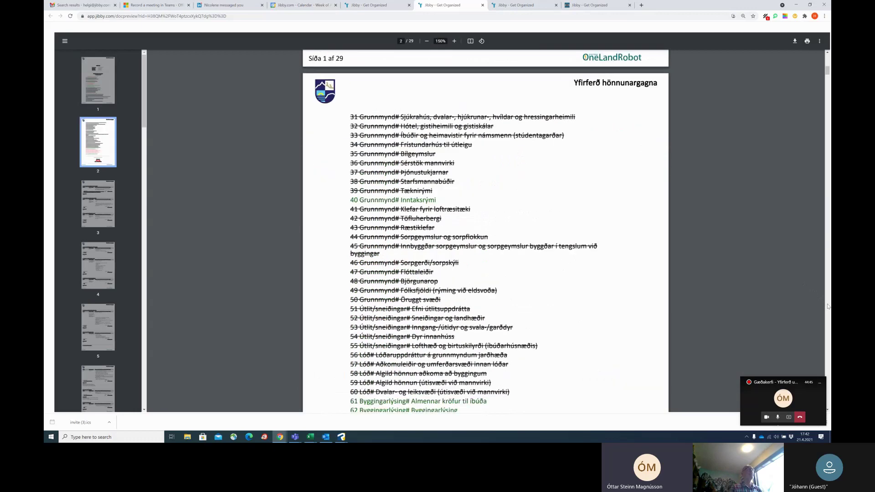
{"action": "scroll", "coordinate": [829, 306], "scroll_direction": "down", "scroll_amount": 5}
{"action": "key", "text": "ctrl+w"}
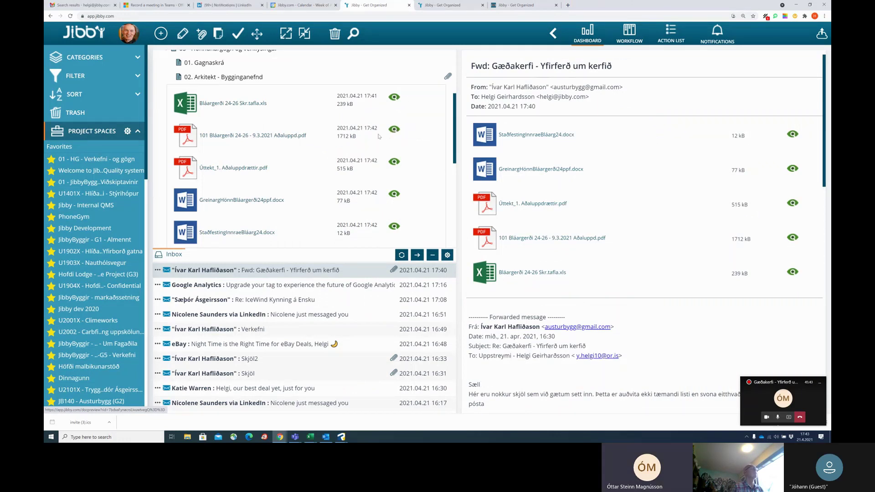
{"action": "left_click", "coordinate": [395, 131]}
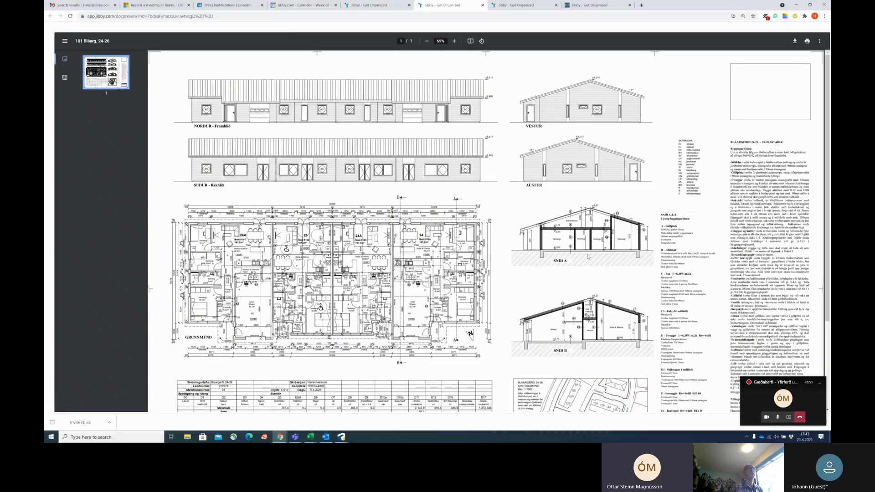
{"action": "scroll", "coordinate": [585, 256], "scroll_direction": "down", "scroll_amount": 3}
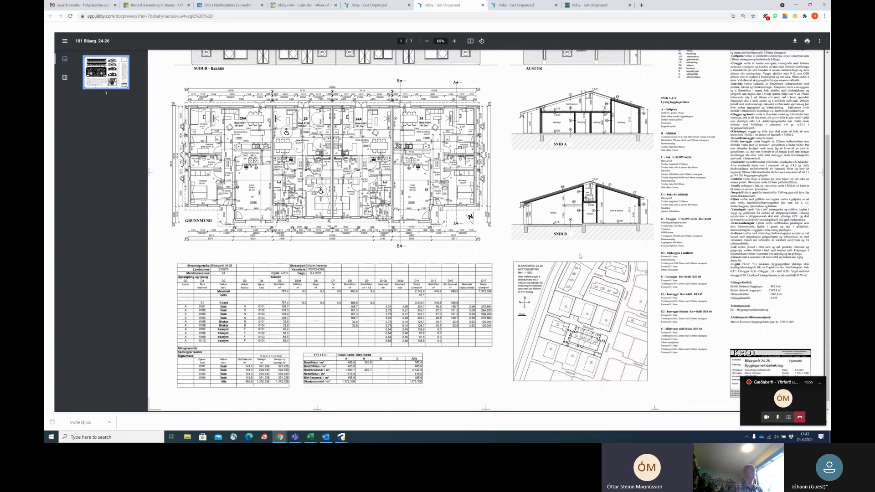
{"action": "scroll", "coordinate": [580, 256], "scroll_direction": "up", "scroll_amount": 3}
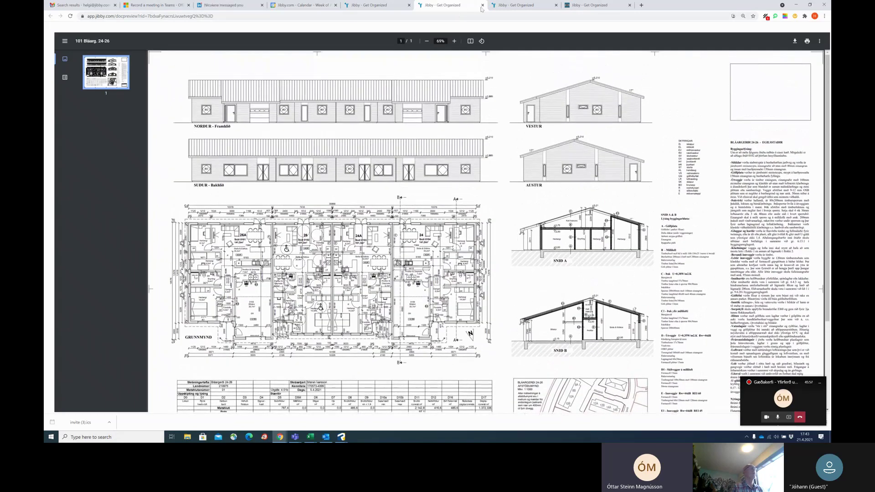
{"action": "left_click", "coordinate": [482, 6]}
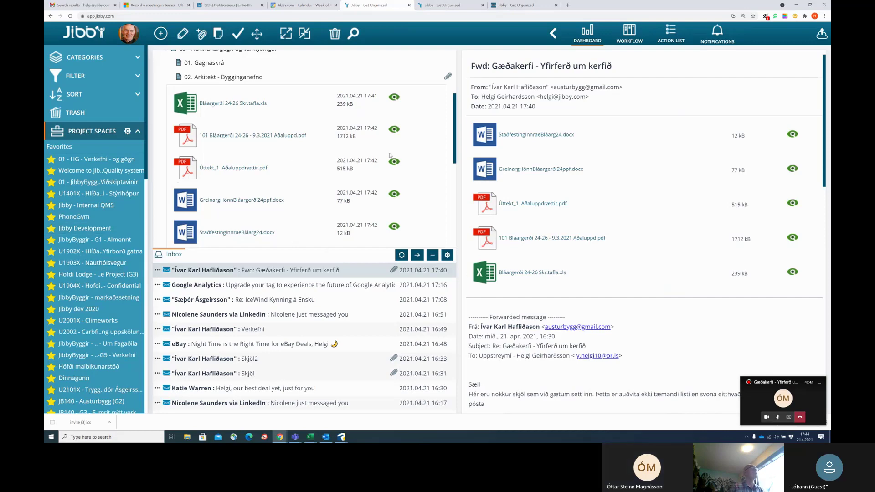
{"action": "left_click", "coordinate": [383, 77]}
{"action": "mouse_move", "coordinate": [760, 219]}
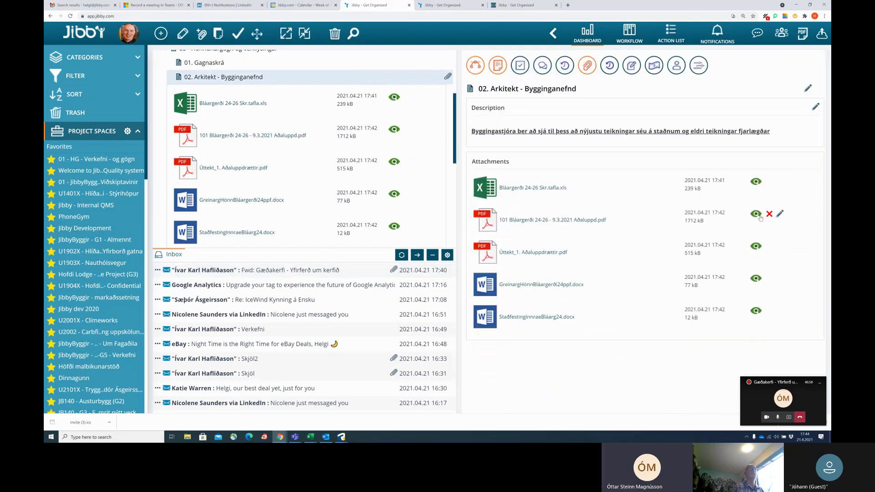
{"action": "left_click", "coordinate": [780, 214]}
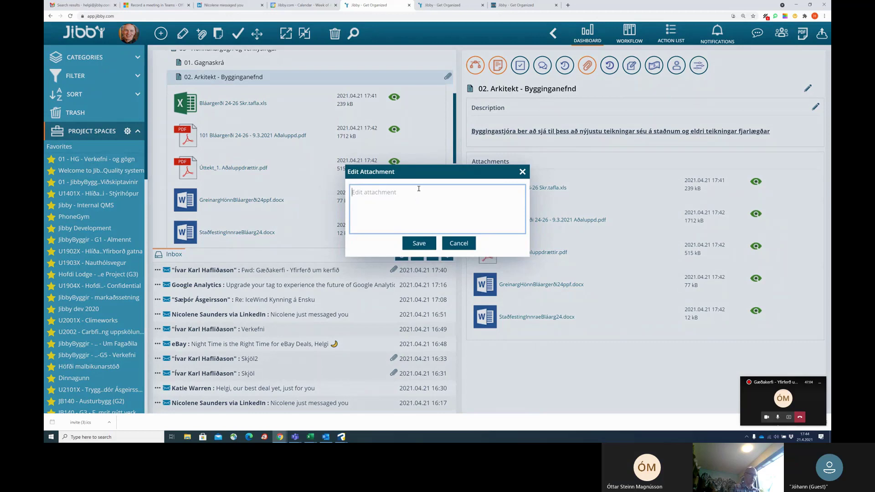
{"action": "type", "text": "Úrelt teikning"}
{"action": "left_click", "coordinate": [425, 245]}
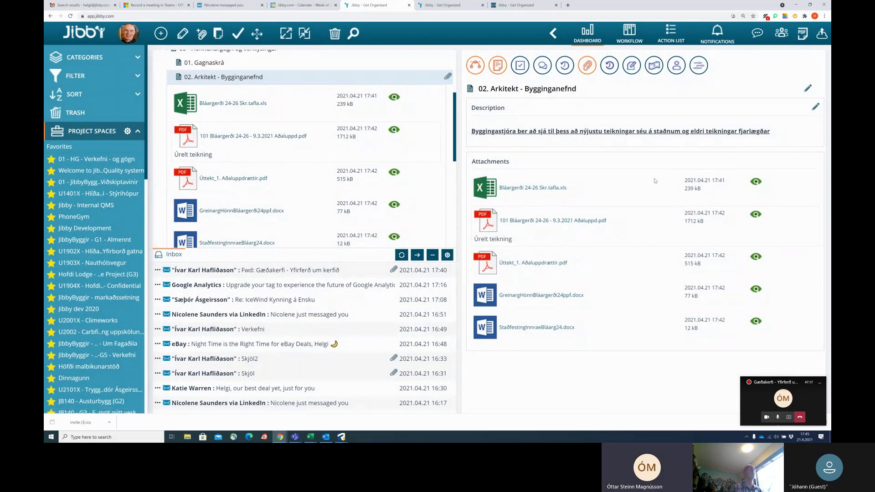
{"action": "mouse_move", "coordinate": [780, 218]}
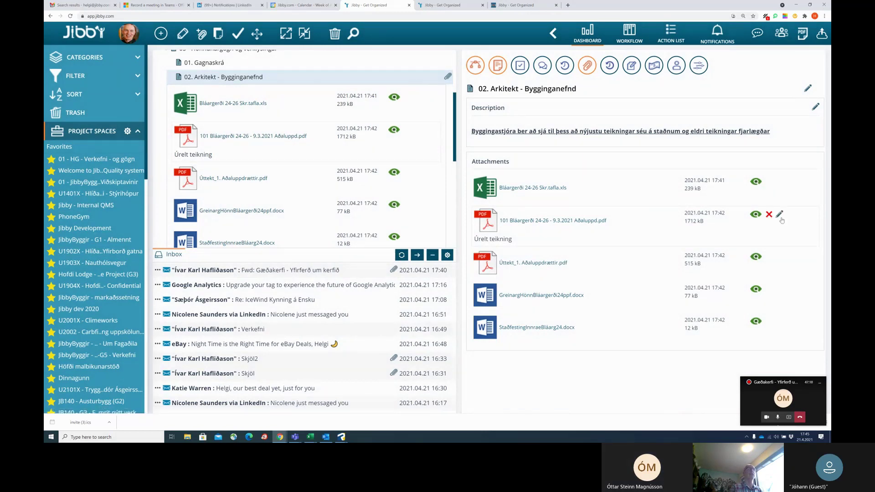
{"action": "mouse_move", "coordinate": [779, 258]}
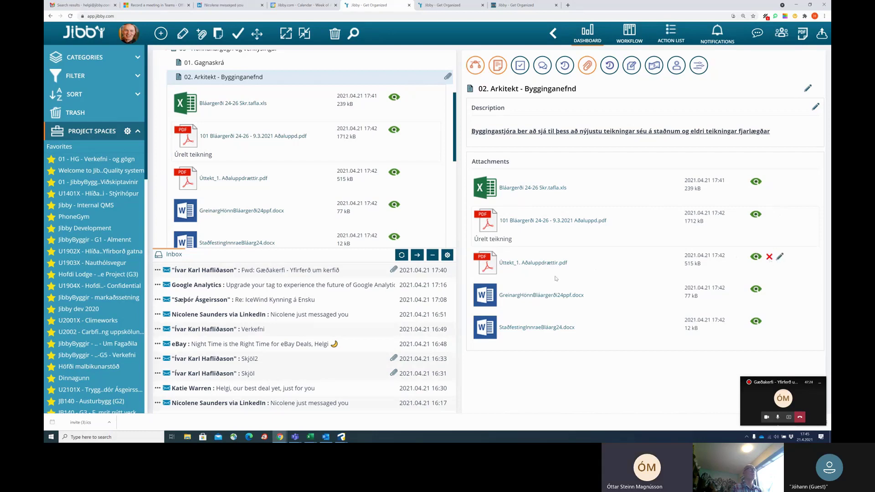
{"action": "mouse_move", "coordinate": [559, 235]}
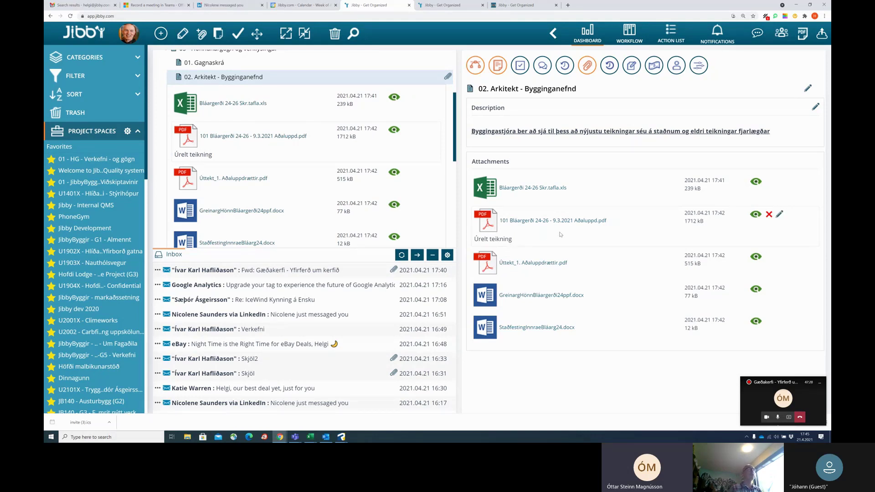
Open the item's comments and post 'Teikning nr... var ófullgerð'.
{"action": "left_click", "coordinate": [542, 71]}
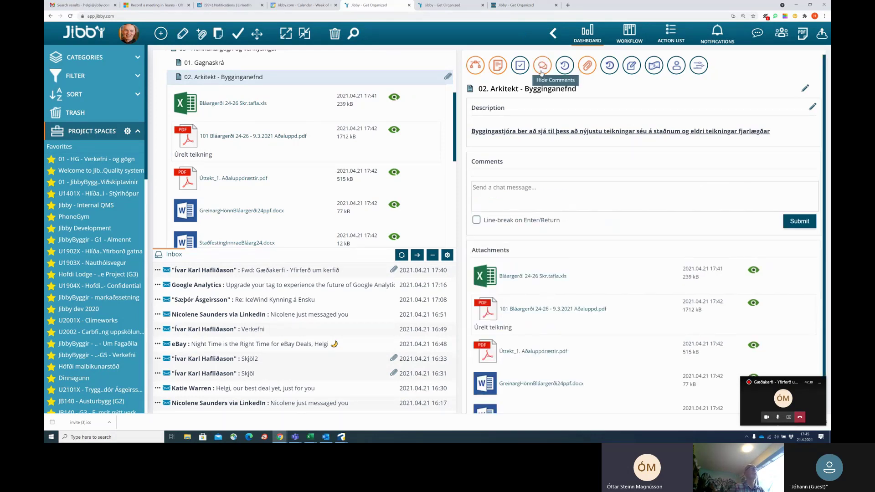
{"action": "left_click", "coordinate": [542, 197]}
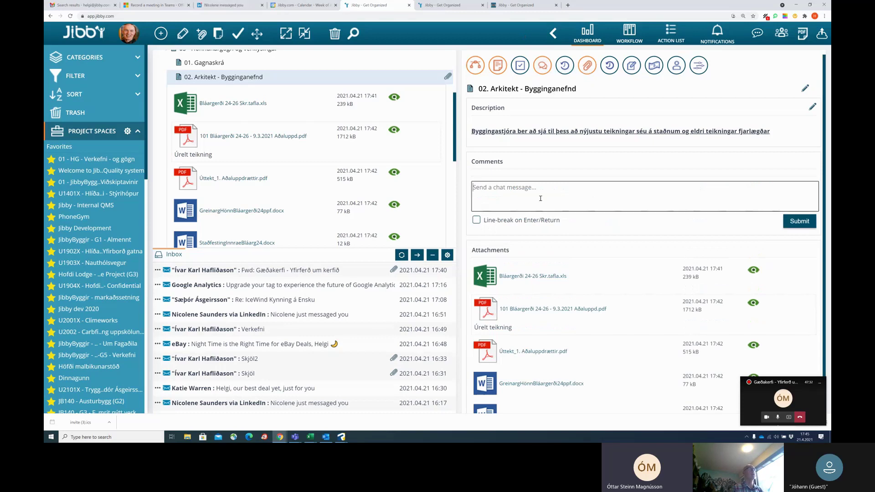
{"action": "type", "text": "Teikning "}
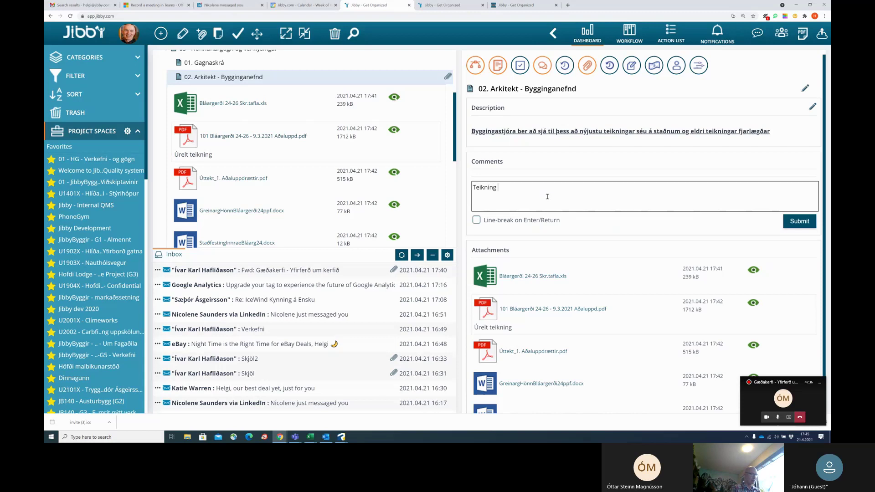
{"action": "type", "text": "nr... var ófullgerð"}
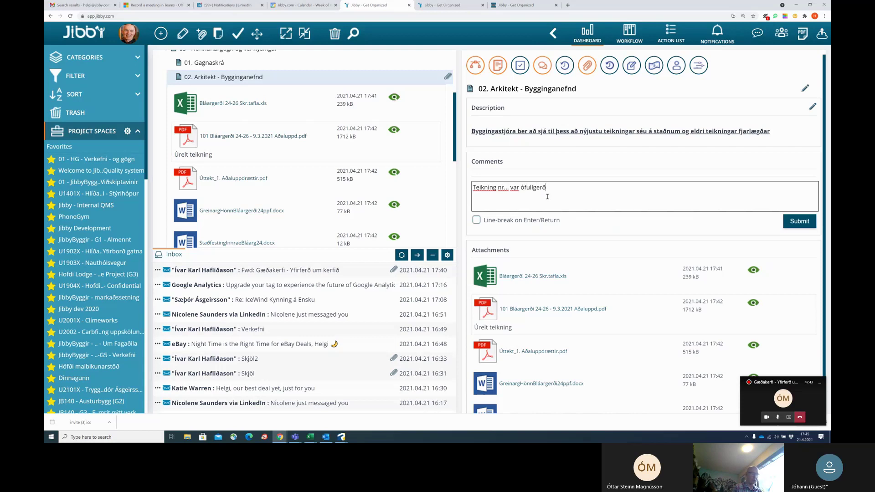
{"action": "key", "text": "Return"}
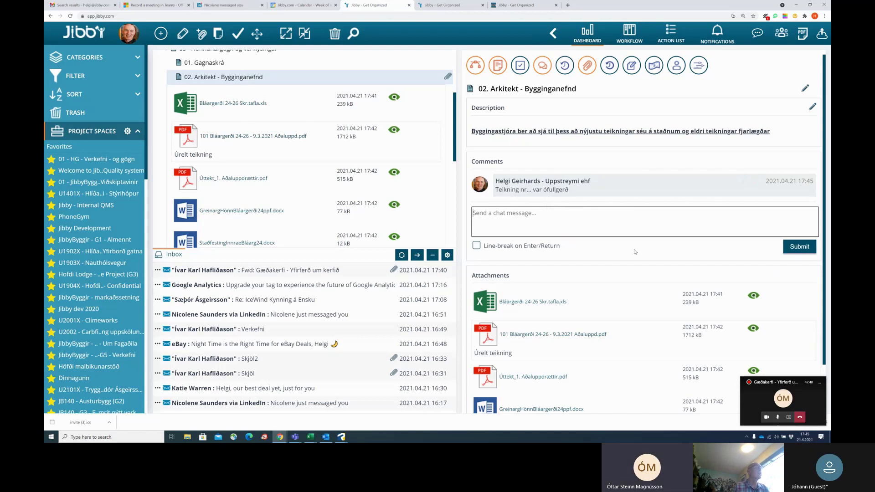
Collapse the file list under 02. Arkitekt - Bygginganefnd.
{"action": "scroll", "coordinate": [273, 137], "scroll_direction": "down", "scroll_amount": 2}
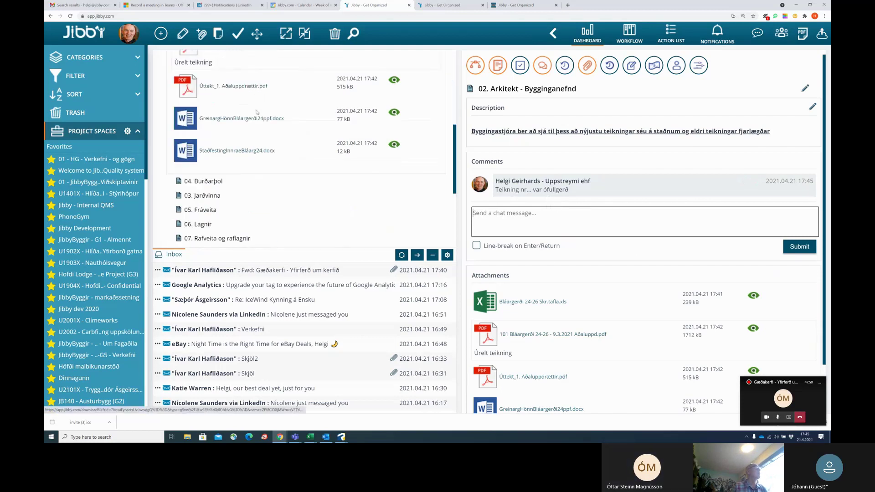
{"action": "scroll", "coordinate": [257, 112], "scroll_direction": "up", "scroll_amount": 2}
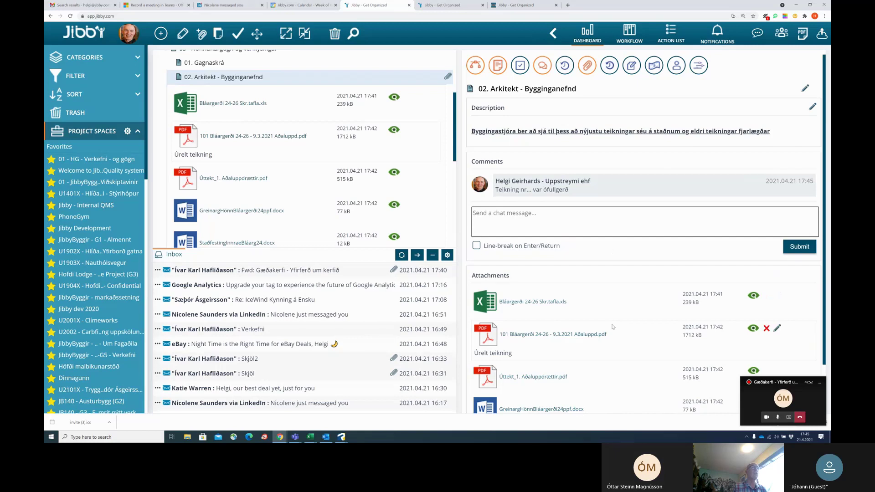
{"action": "mouse_move", "coordinate": [440, 78]}
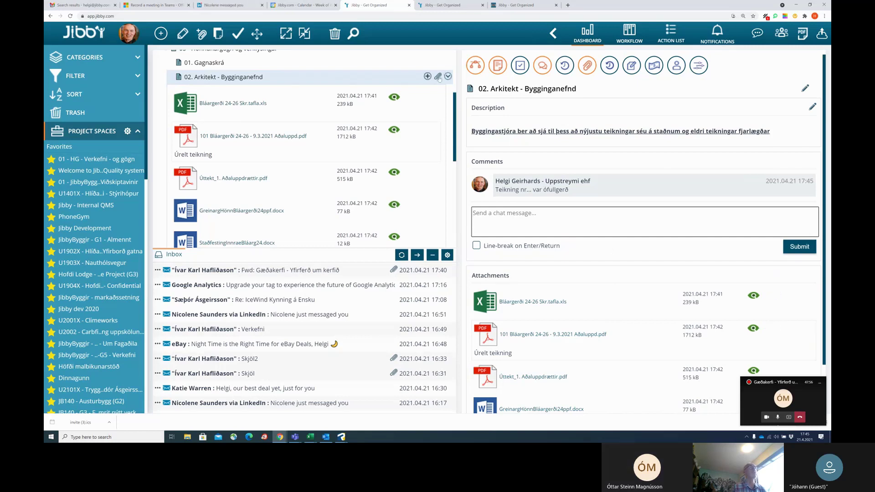
{"action": "left_click", "coordinate": [440, 78]}
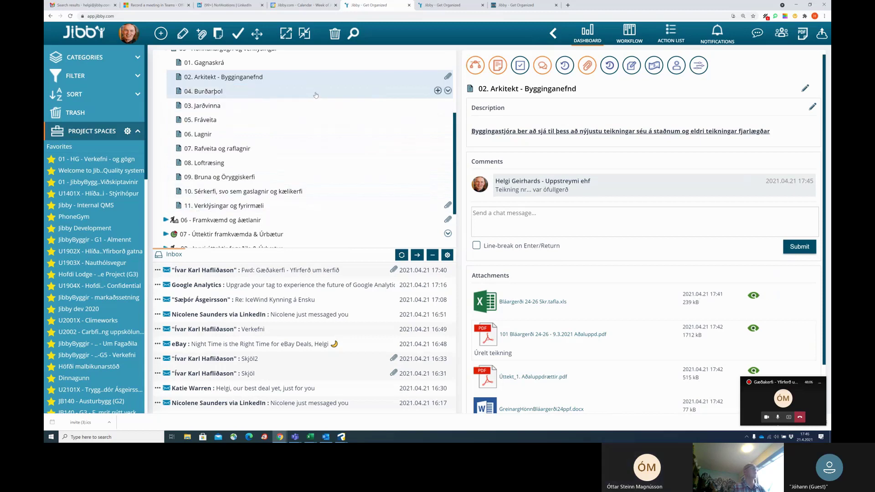
Pass through 04. Burðarþol and 03. Jarðvinna, then select the 05 - Hönnunargögn og verklýsingar folder.
{"action": "left_click", "coordinate": [315, 94]}
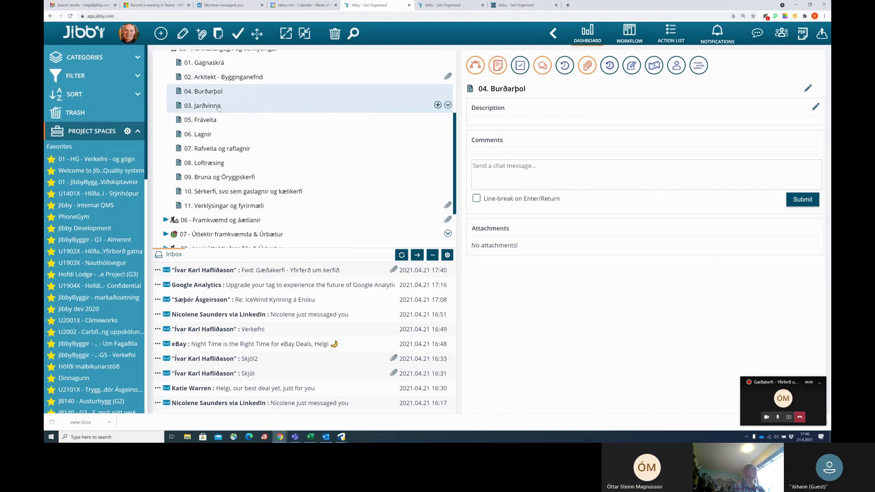
{"action": "left_click", "coordinate": [214, 108]}
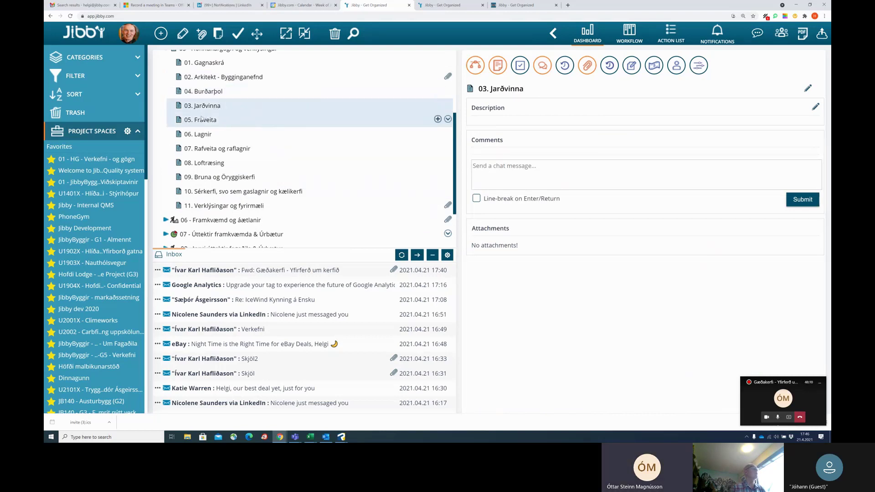
{"action": "scroll", "coordinate": [364, 144], "scroll_direction": "up", "scroll_amount": 2}
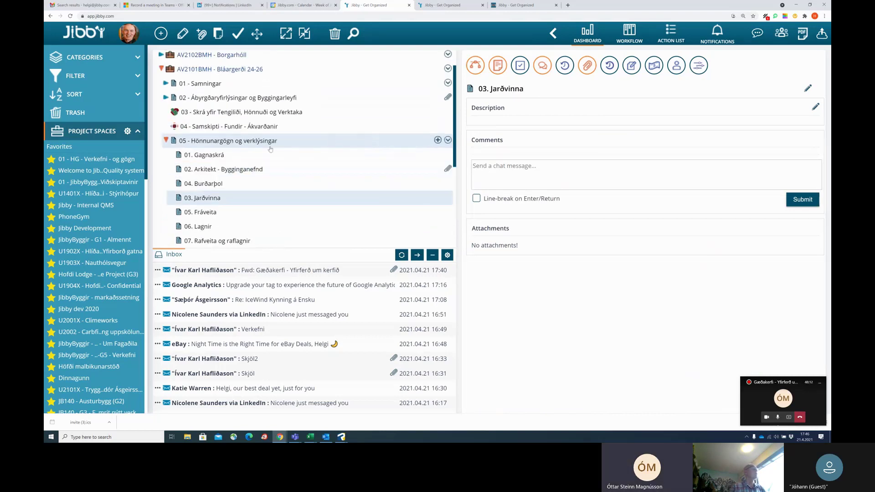
{"action": "left_click", "coordinate": [203, 143]}
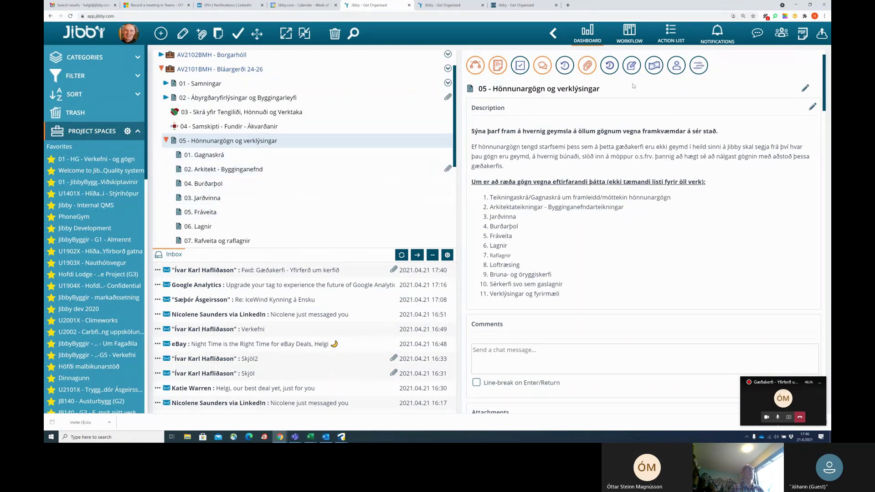
Hide descriptions and attachments to list every sub-item's comments, then bring up the Notify users list.
{"action": "left_click", "coordinate": [498, 65]}
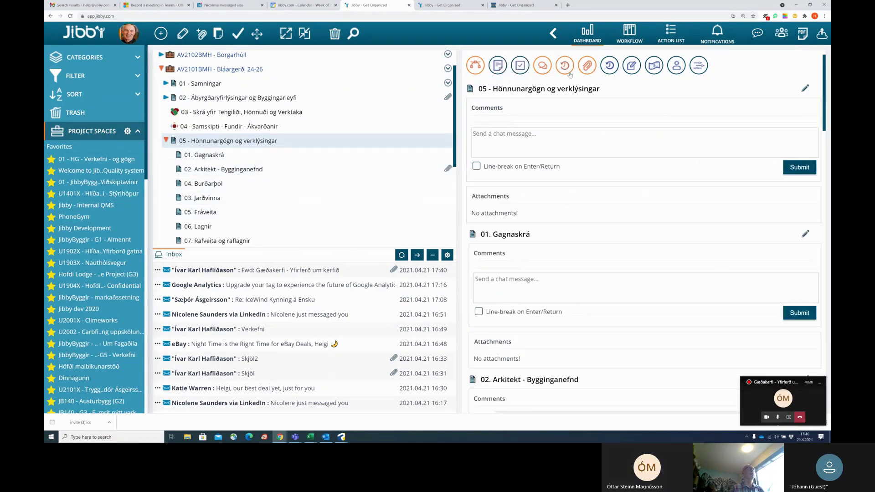
{"action": "left_click", "coordinate": [589, 69]}
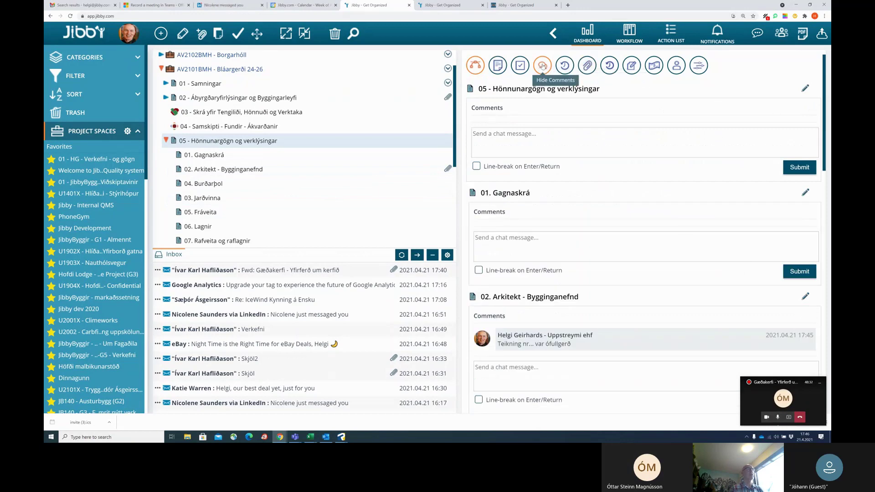
{"action": "scroll", "coordinate": [599, 205], "scroll_direction": "down", "scroll_amount": 5}
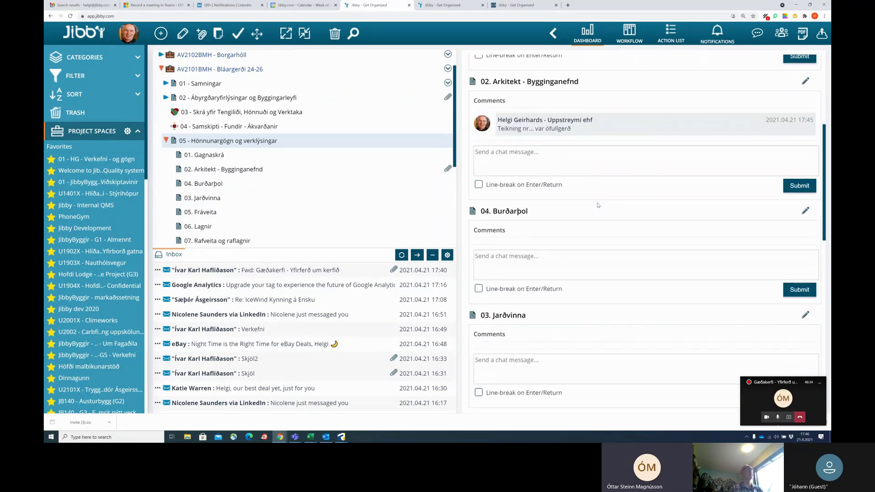
{"action": "scroll", "coordinate": [598, 206], "scroll_direction": "up", "scroll_amount": 5}
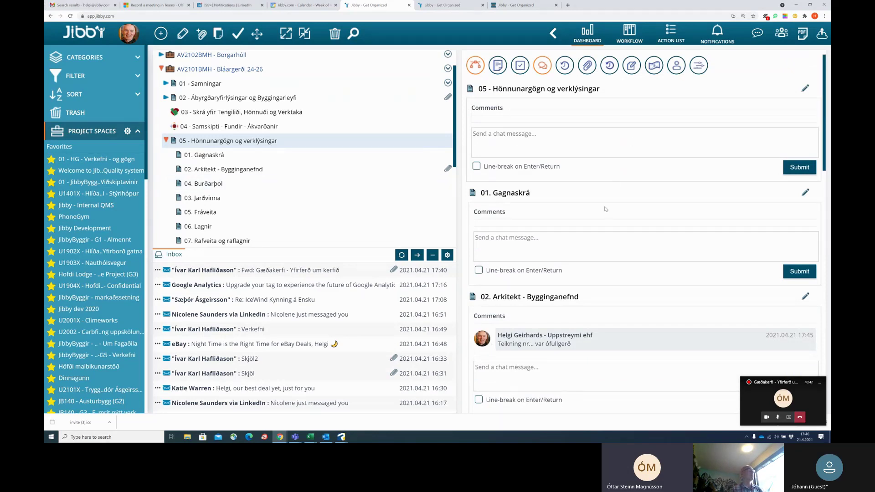
{"action": "left_click", "coordinate": [761, 37]}
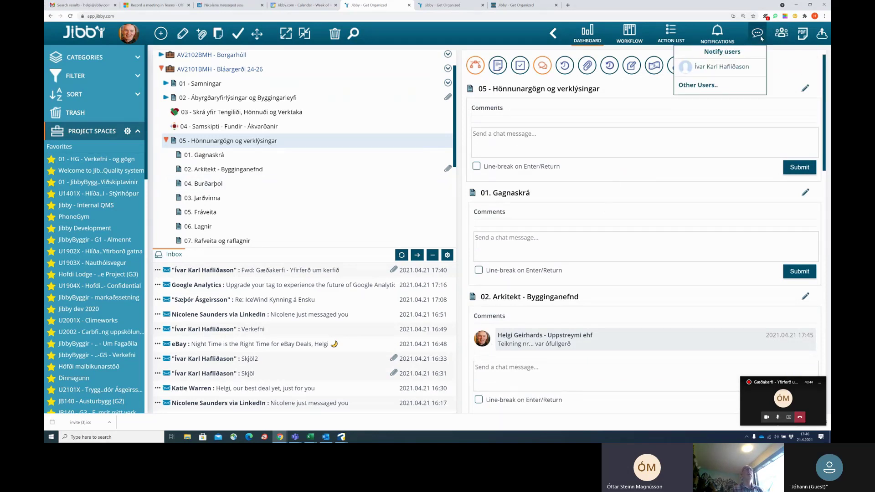
Invite the colleague by email to the 05 - Hönnunargögn og verklýsingar chat, then switch windows.
{"action": "left_click", "coordinate": [723, 70]}
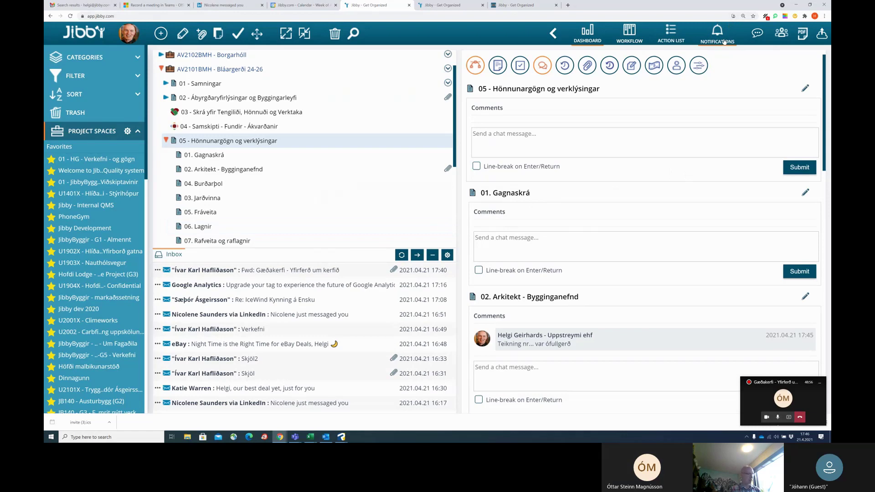
{"action": "key", "text": "alt+Tab"}
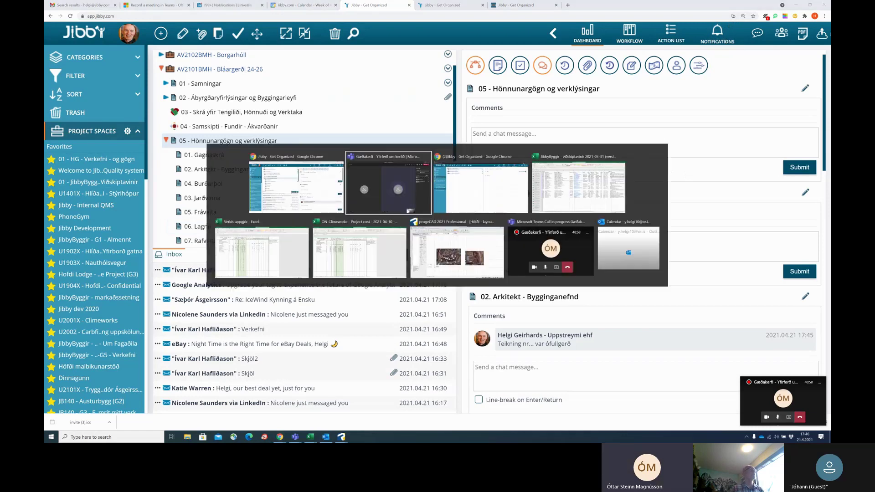
In the colleague's window, follow the notification to 05 - Hönnunargögn og verklýsingar and hide timelines.
{"action": "key", "text": "alt+Tab"}
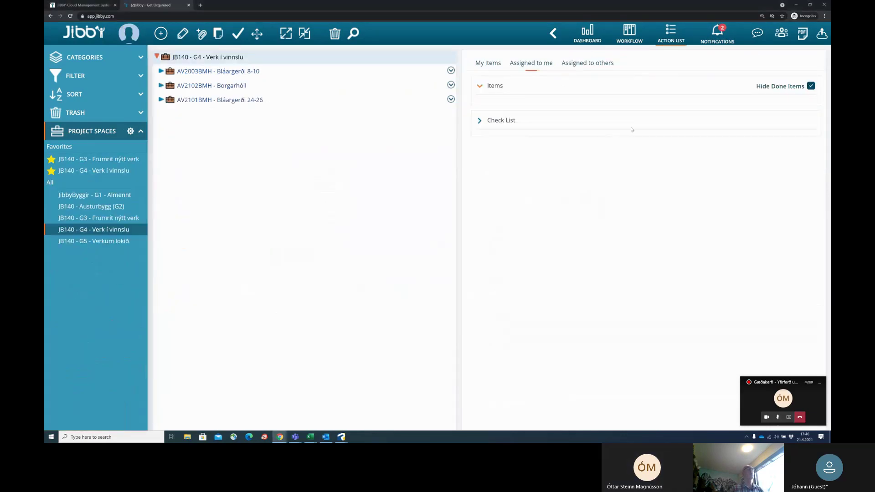
{"action": "left_click", "coordinate": [720, 37]}
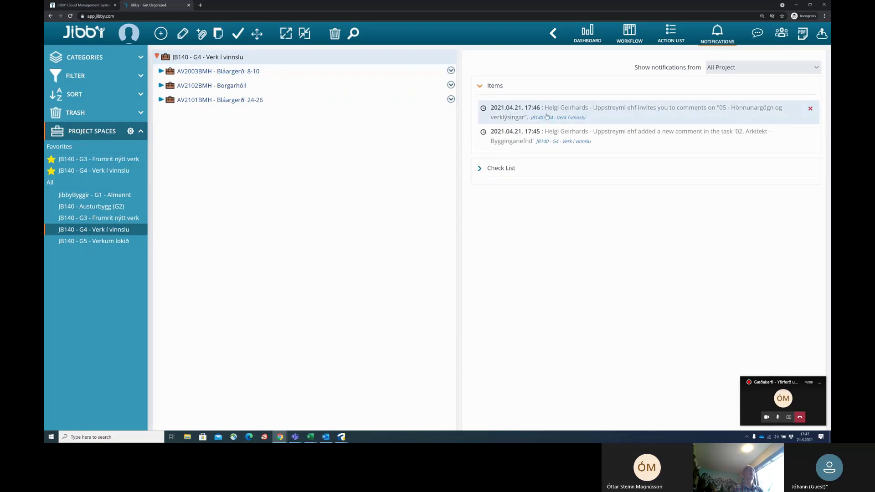
{"action": "left_click", "coordinate": [562, 109]}
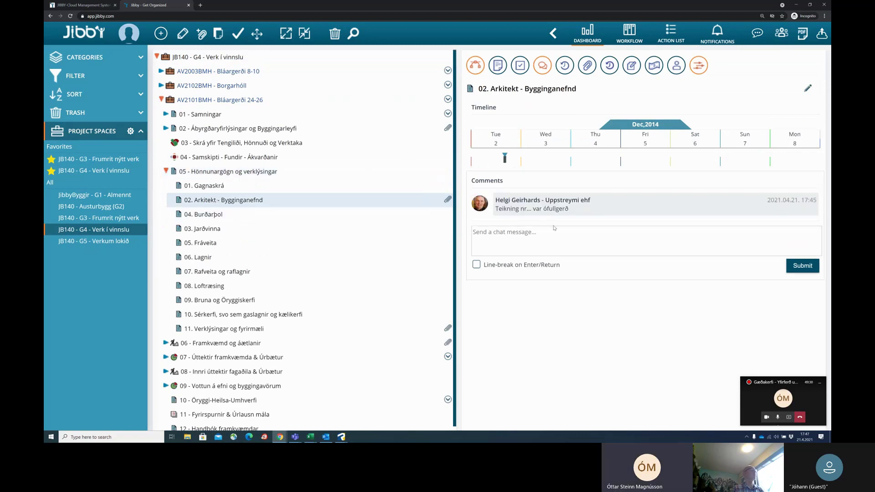
{"action": "left_click", "coordinate": [699, 65]}
{"action": "left_click", "coordinate": [699, 66]}
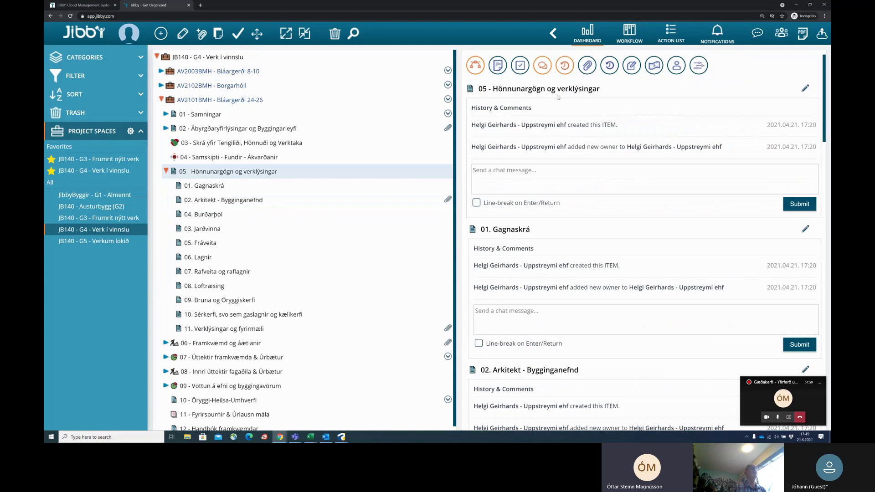
Review the colleague's Notify users list and notifications, then collapse the 05 branch.
{"action": "left_click", "coordinate": [758, 35]}
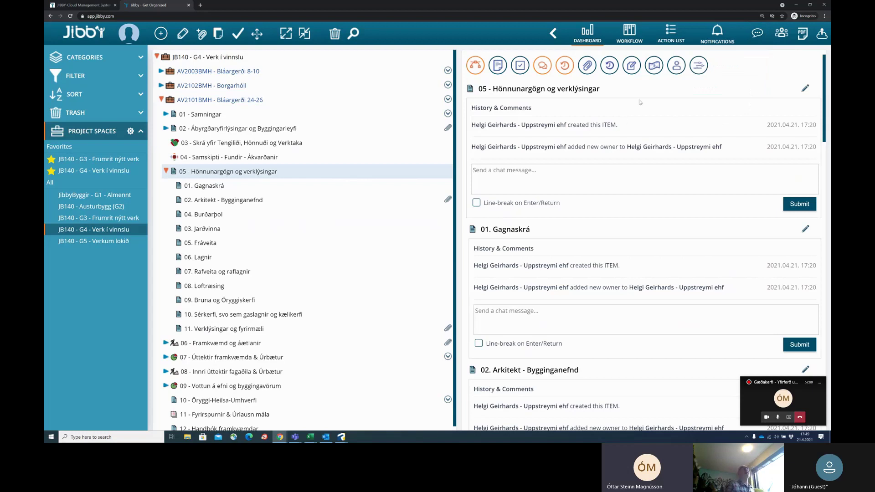
{"action": "left_click", "coordinate": [757, 34]}
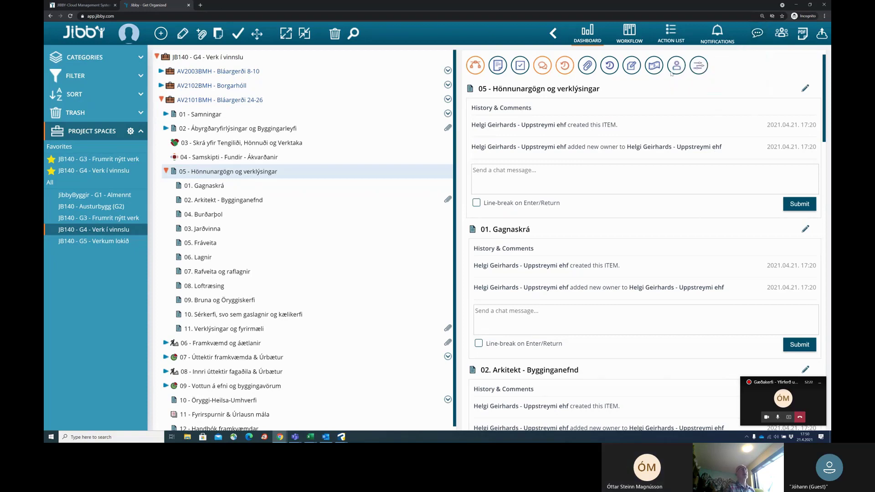
{"action": "left_click", "coordinate": [718, 35]}
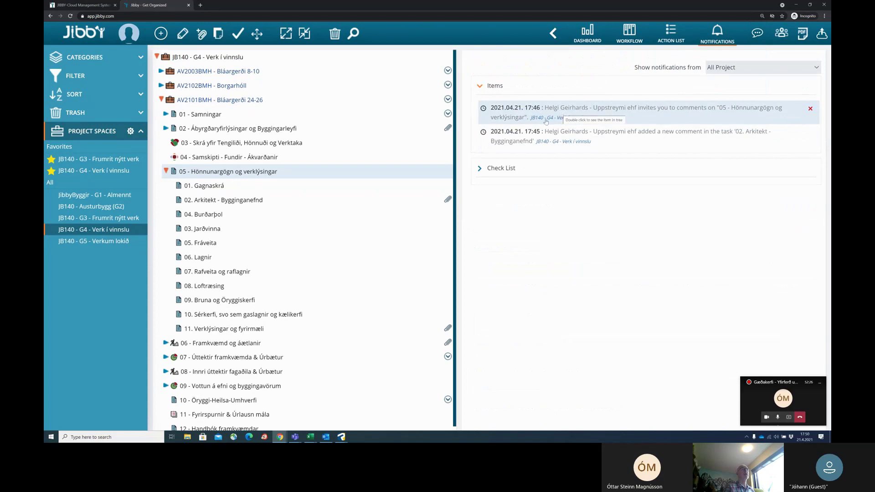
{"action": "left_click", "coordinate": [165, 171]}
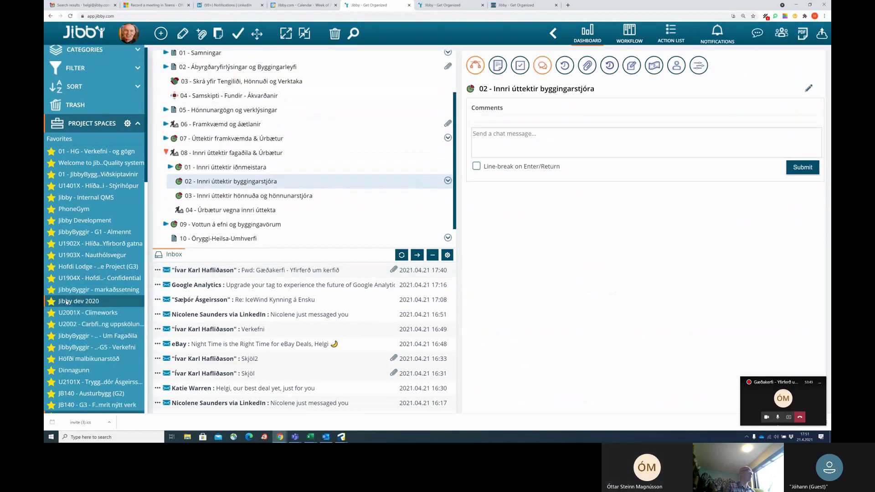
Expand 07 and 02 - Innri úttektir byggingarstjóra in the G1 tree and display its check lists.
{"action": "scroll", "coordinate": [66, 303], "scroll_direction": "down", "scroll_amount": 5}
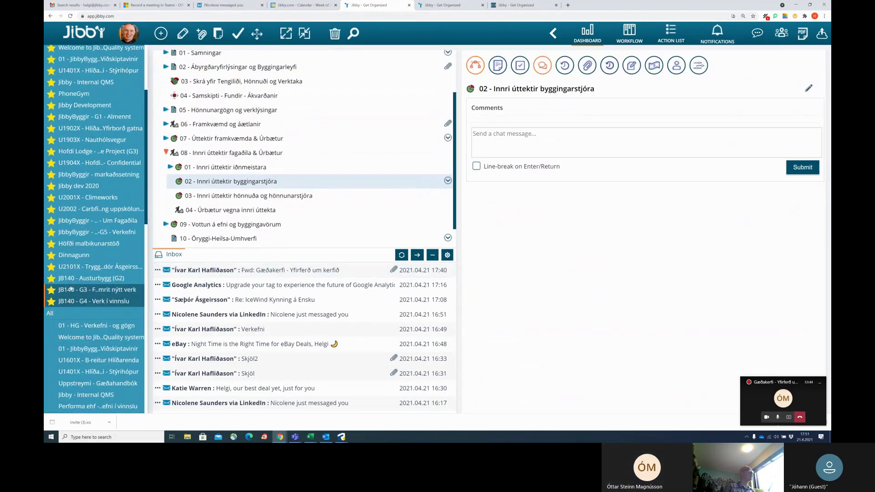
{"action": "scroll", "coordinate": [67, 274], "scroll_direction": "up", "scroll_amount": 4}
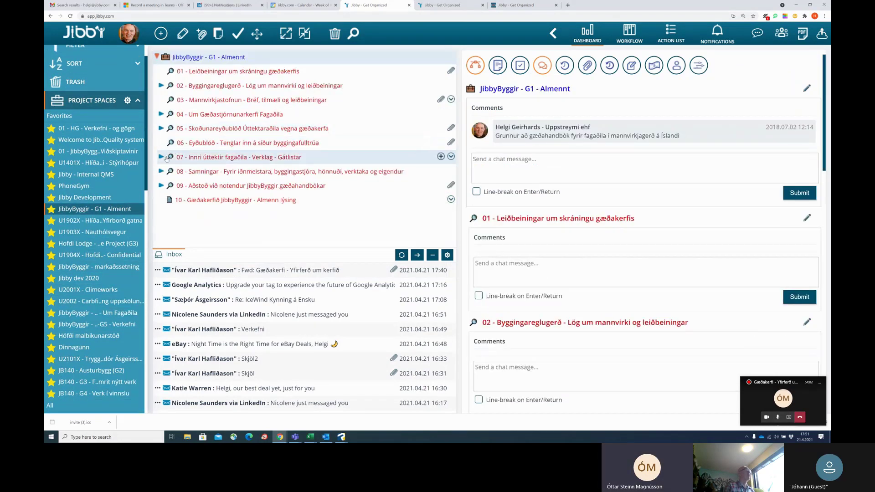
{"action": "left_click", "coordinate": [162, 157]}
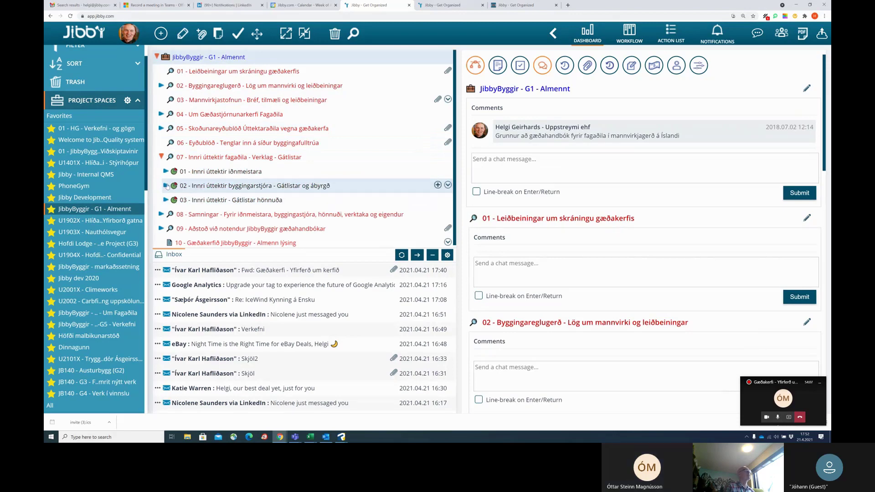
{"action": "left_click", "coordinate": [166, 186]}
{"action": "scroll", "coordinate": [267, 171], "scroll_direction": "down", "scroll_amount": 2}
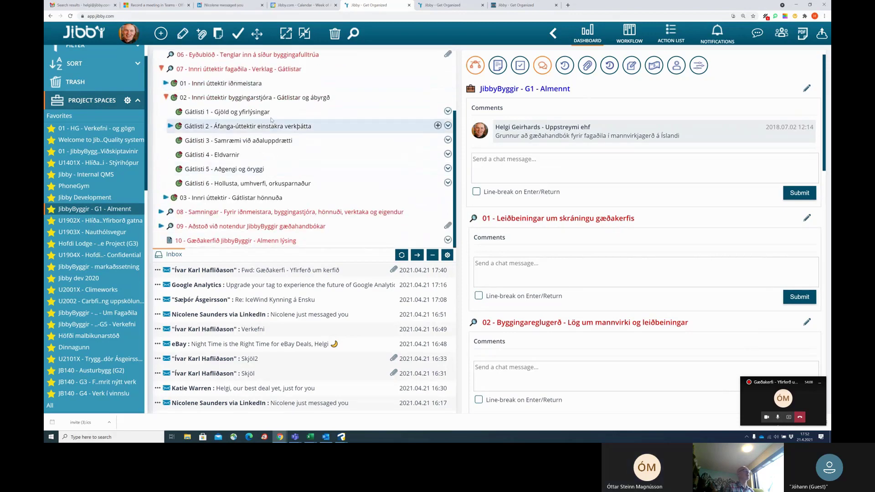
{"action": "left_click", "coordinate": [266, 97]}
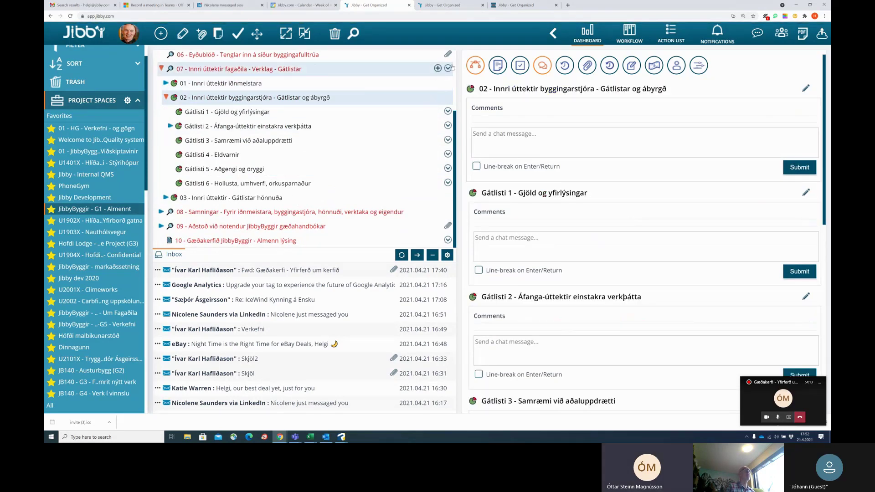
{"action": "left_click", "coordinate": [521, 66]}
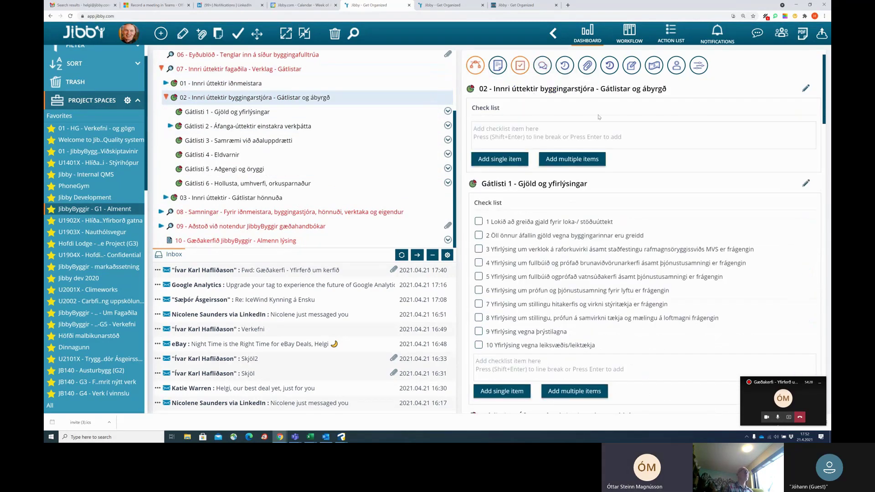
Scroll through Gátlisti 1 (ten items) to Gátlisti 6 (fourteen items) and back up.
{"action": "scroll", "coordinate": [587, 117], "scroll_direction": "down", "scroll_amount": 3}
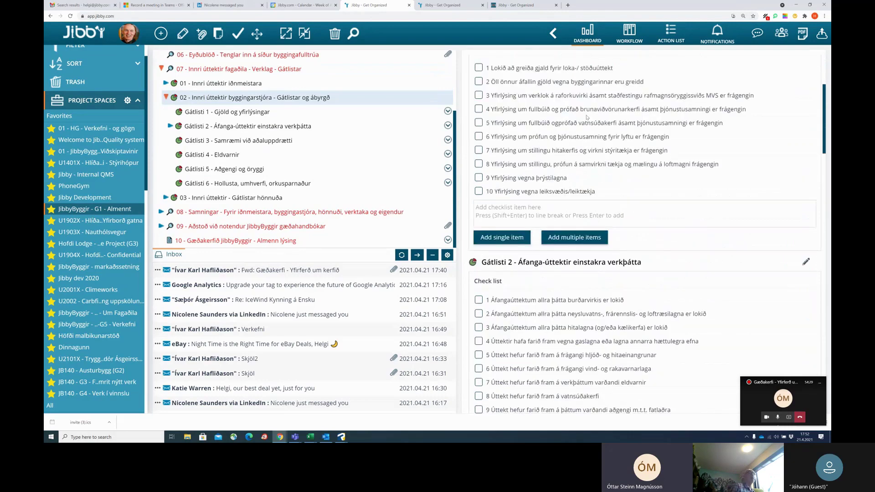
{"action": "scroll", "coordinate": [587, 117], "scroll_direction": "down", "scroll_amount": 12}
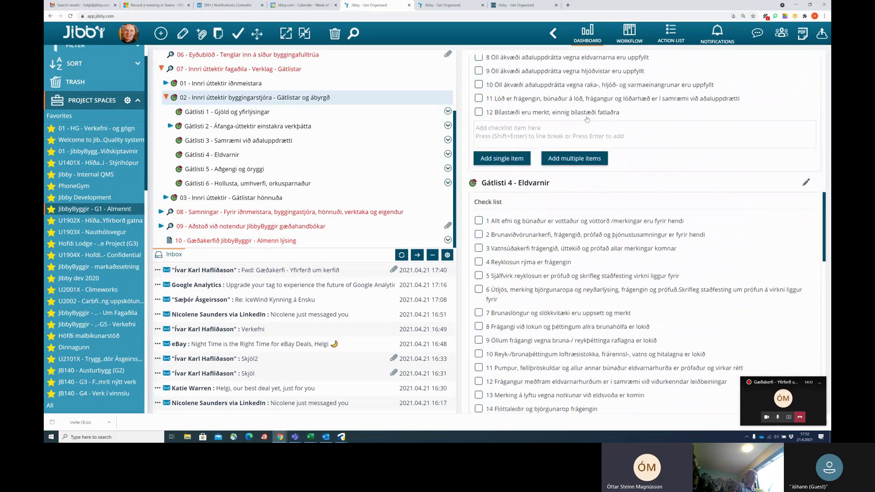
{"action": "scroll", "coordinate": [587, 120], "scroll_direction": "down", "scroll_amount": 5}
{"action": "scroll", "coordinate": [630, 165], "scroll_direction": "down", "scroll_amount": 9}
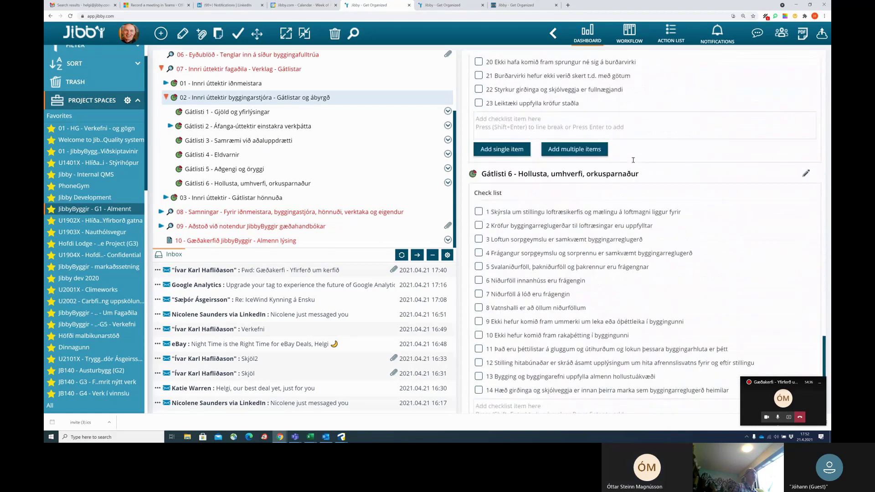
{"action": "scroll", "coordinate": [633, 160], "scroll_direction": "down", "scroll_amount": 1}
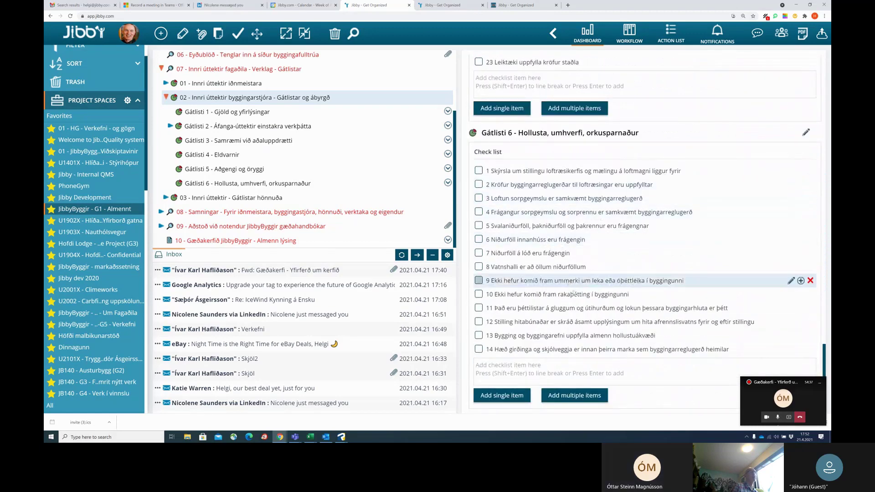
{"action": "scroll", "coordinate": [573, 293], "scroll_direction": "up", "scroll_amount": 5}
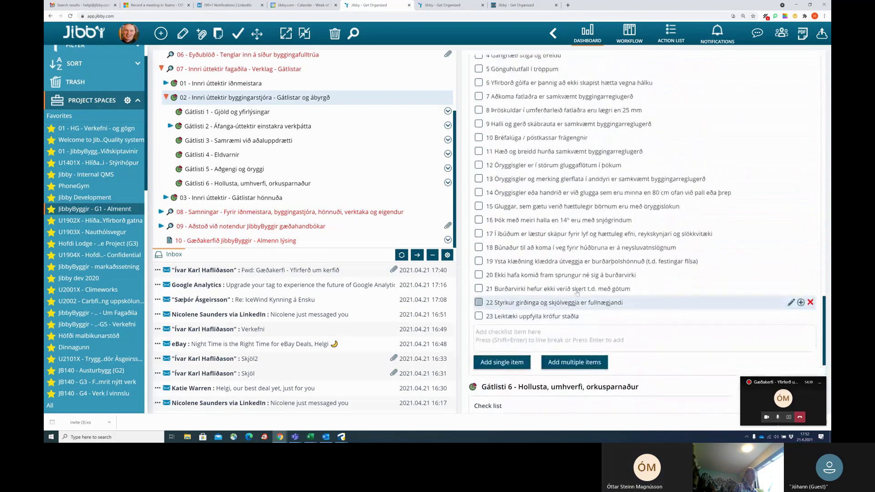
{"action": "scroll", "coordinate": [577, 292], "scroll_direction": "up", "scroll_amount": 4}
{"action": "scroll", "coordinate": [578, 290], "scroll_direction": "up", "scroll_amount": 10}
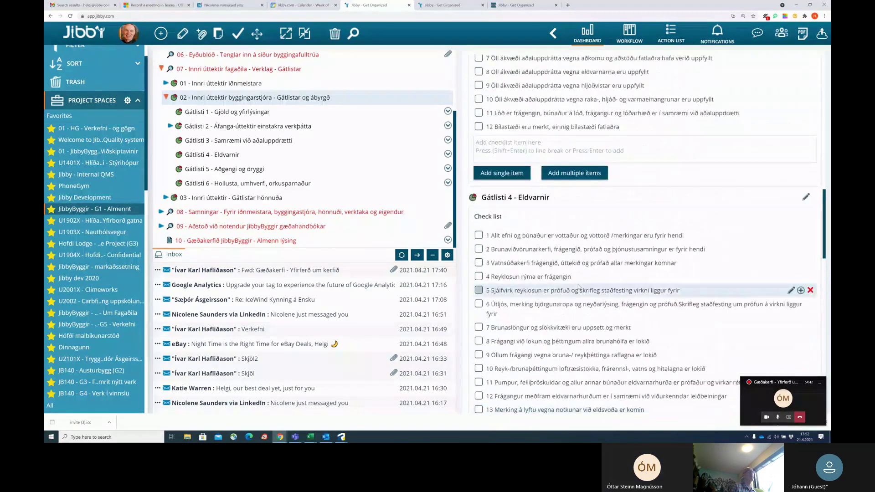
{"action": "scroll", "coordinate": [579, 283], "scroll_direction": "up", "scroll_amount": 15}
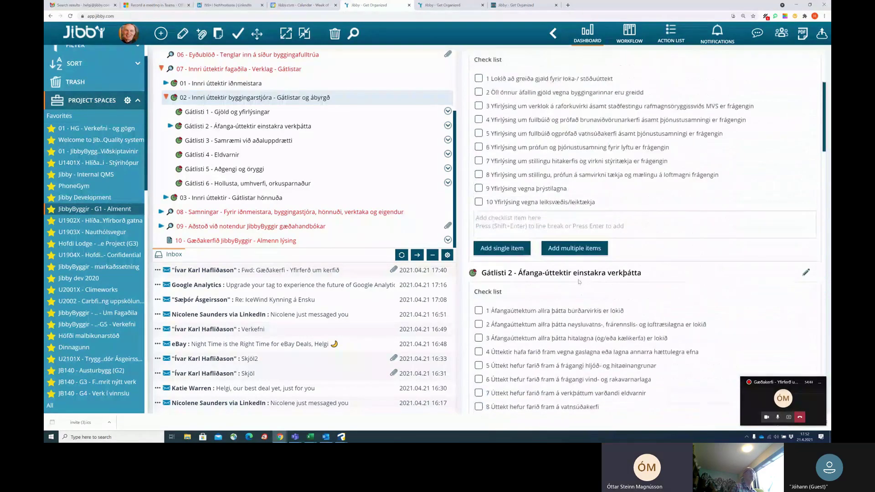
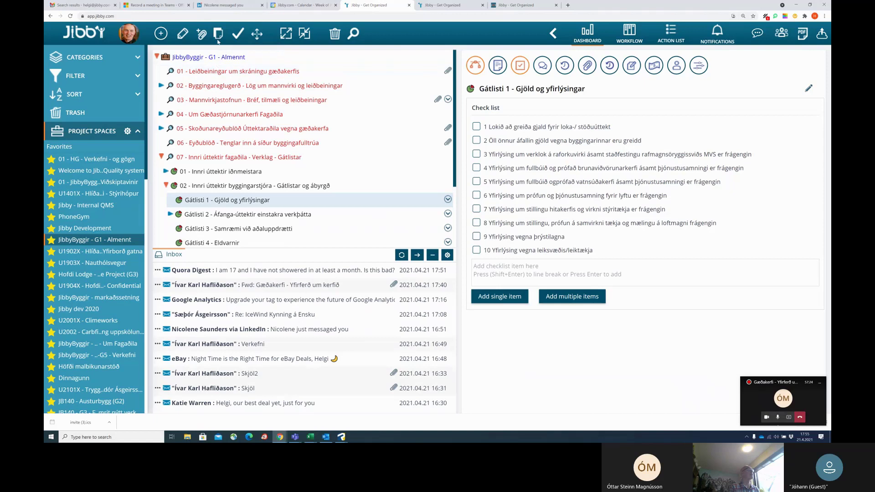
Start copying Gátlisti 1 to 02 - Innri úttektir byggingarstjóra in JB140 - G4 - Verk í vinnslu.
{"action": "left_click", "coordinate": [218, 35]}
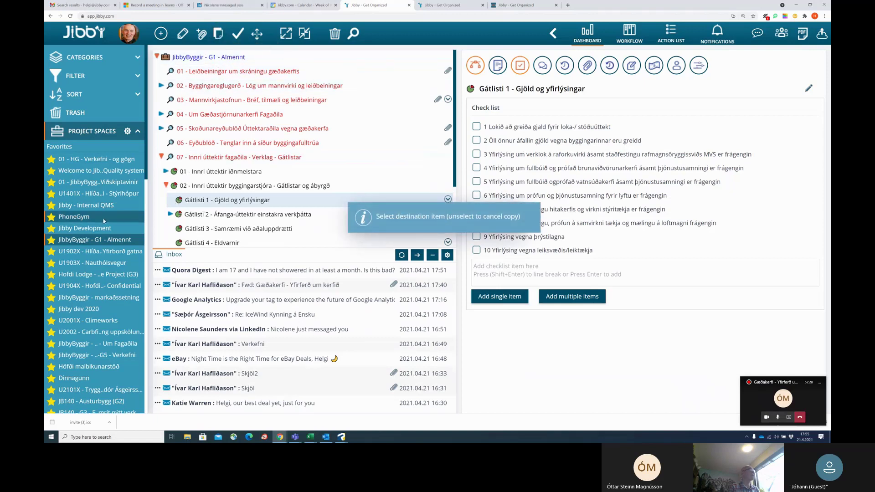
{"action": "scroll", "coordinate": [95, 360], "scroll_direction": "down", "scroll_amount": 2}
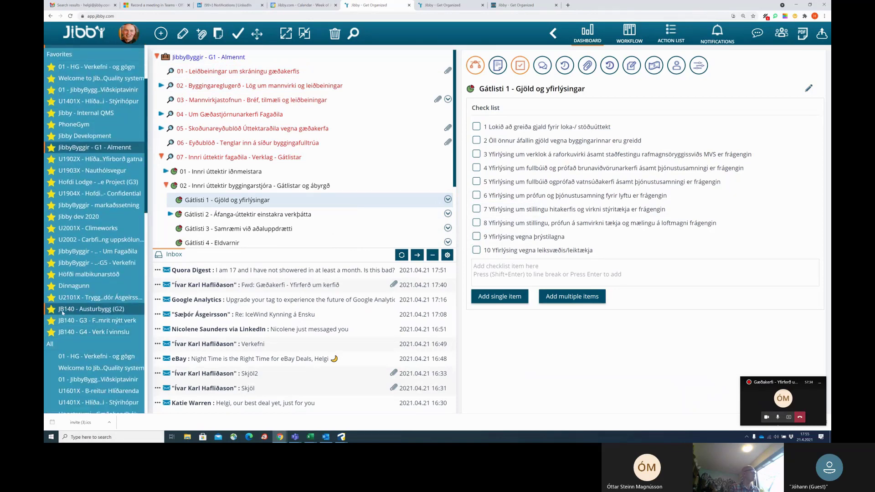
{"action": "left_click", "coordinate": [78, 333]}
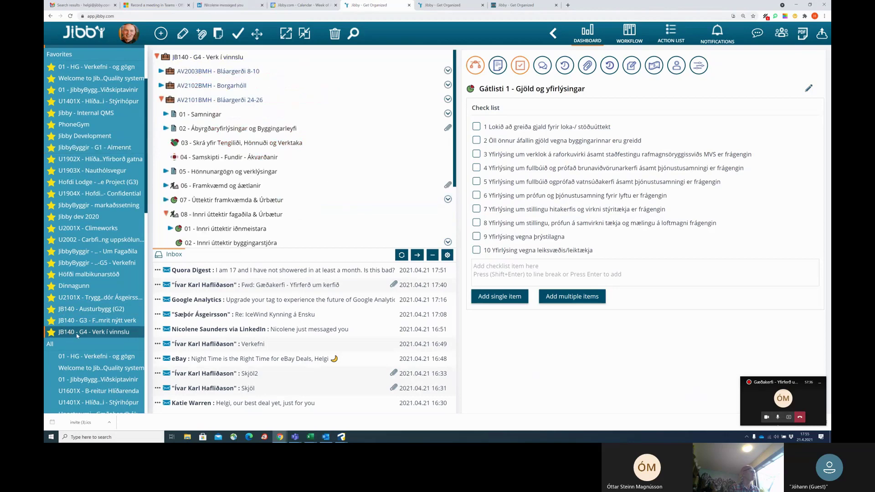
{"action": "scroll", "coordinate": [250, 158], "scroll_direction": "down", "scroll_amount": 2}
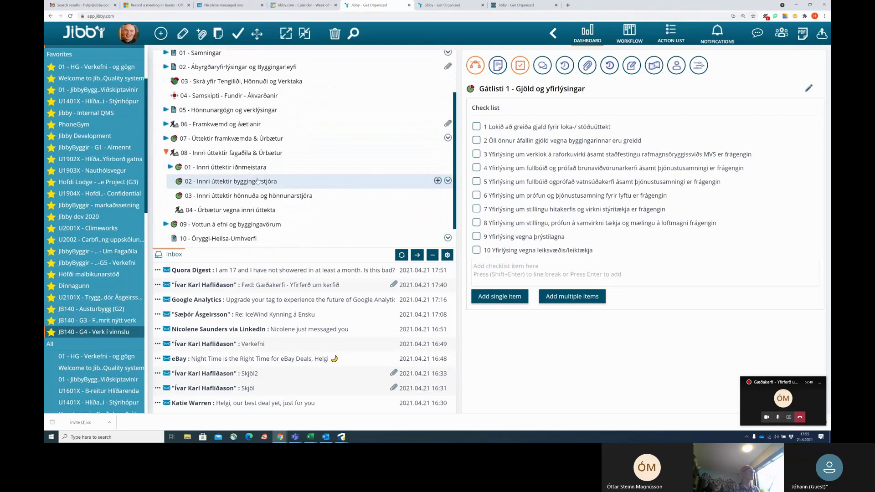
{"action": "left_click", "coordinate": [257, 183]}
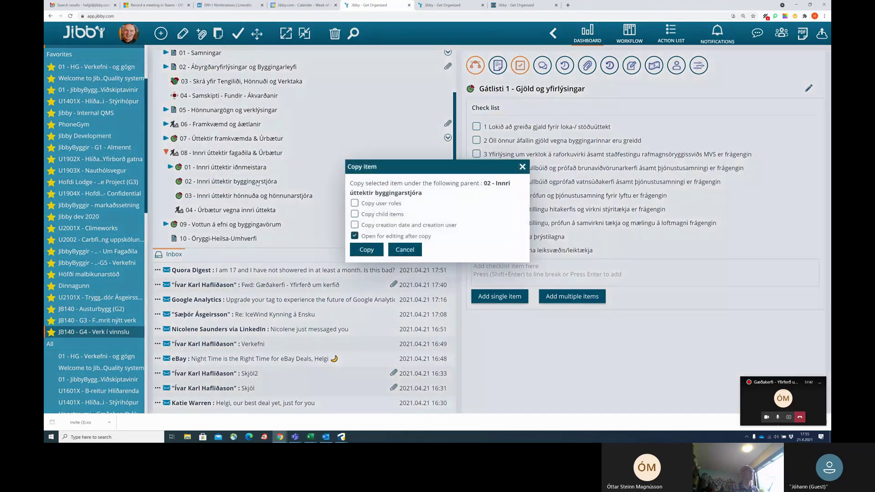
Copy Gátlisti 1 with its child items and rename the copy 'Úttekt 2021-04-21'.
{"action": "left_click", "coordinate": [354, 214]}
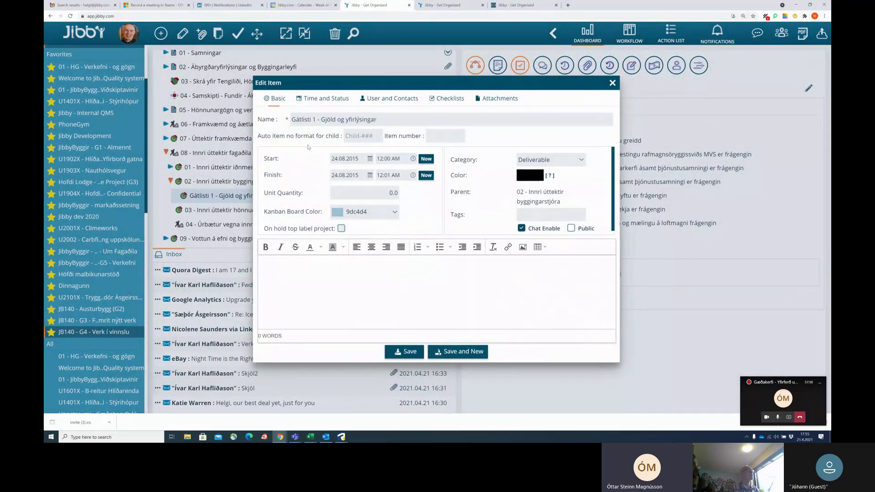
{"action": "left_click_drag", "start_coordinate": [388, 120], "coordinate": [291, 120]}
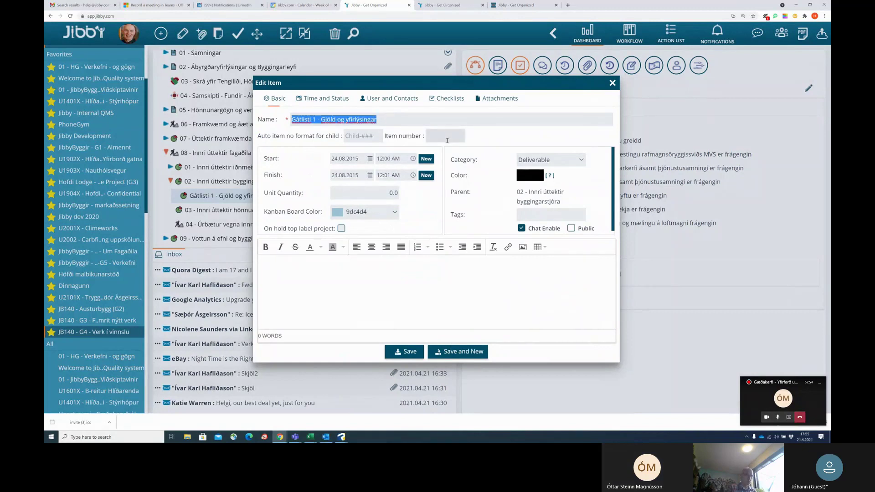
{"action": "type", "text": "Úttekt"}
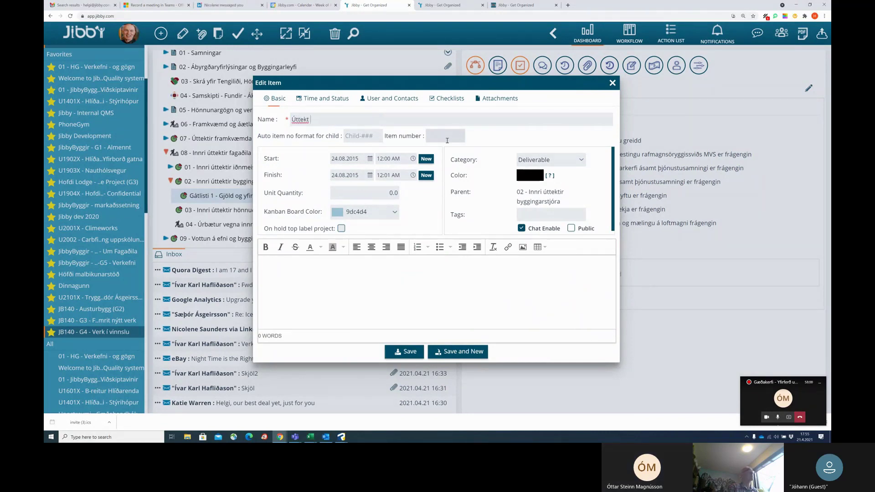
{"action": "type", "text": "2021-04-21"}
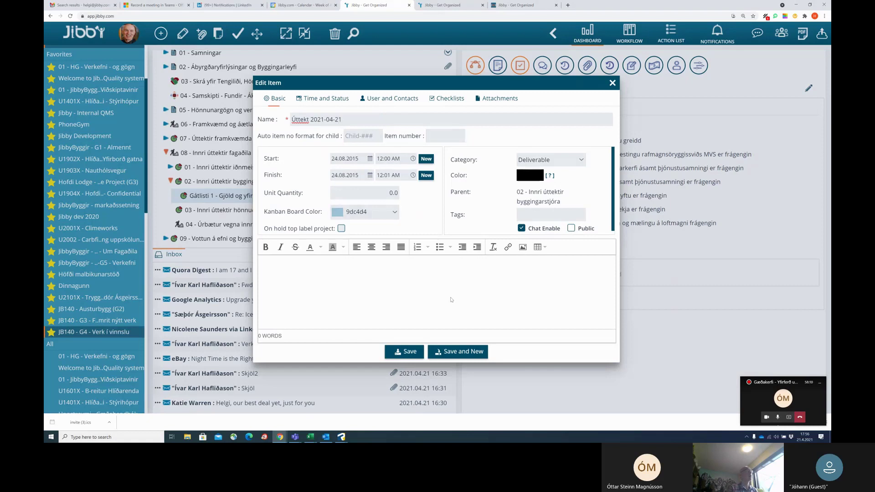
{"action": "left_click", "coordinate": [407, 352]}
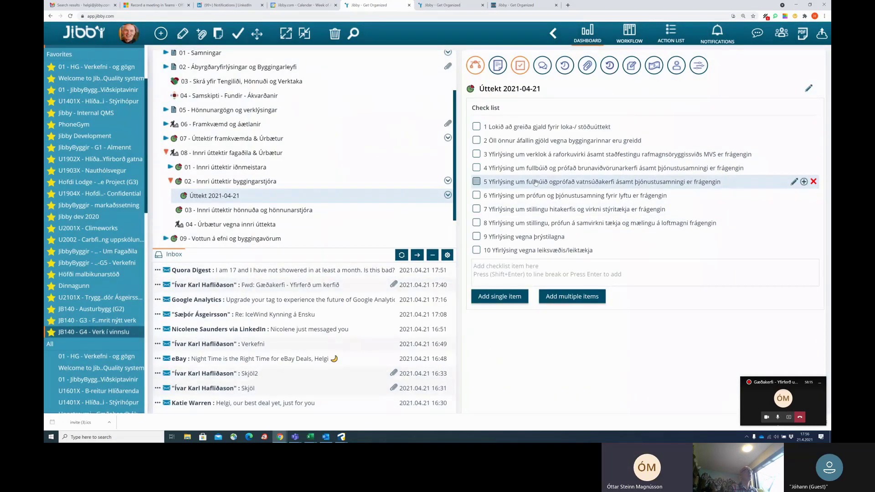
Show the comments area and tick checklist items 1–4 on Úttekt 2021-04-21.
{"action": "left_click", "coordinate": [548, 64]}
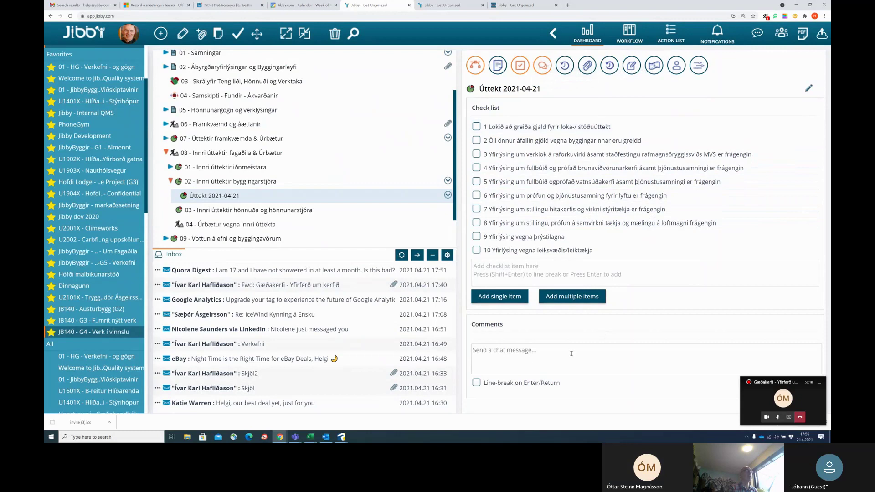
{"action": "left_click", "coordinate": [477, 127]}
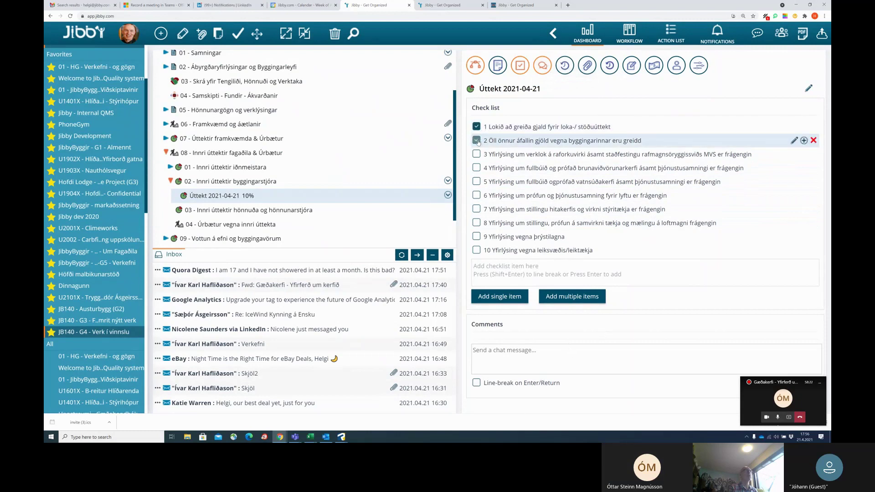
{"action": "left_click", "coordinate": [477, 140]}
{"action": "left_click", "coordinate": [477, 154]}
{"action": "left_click", "coordinate": [477, 168]}
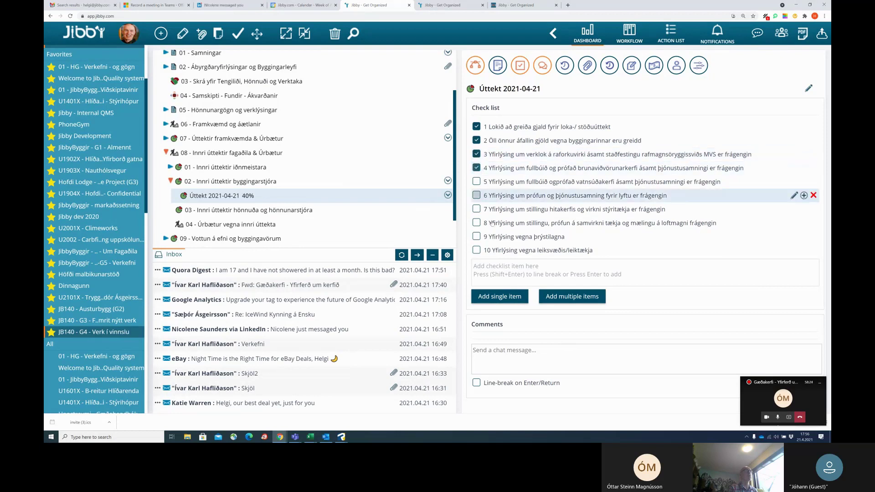
Post the comment 'Vatnsúðakerfi ekki í lagi' and tick checklist item 6.
{"action": "left_click", "coordinate": [514, 353]}
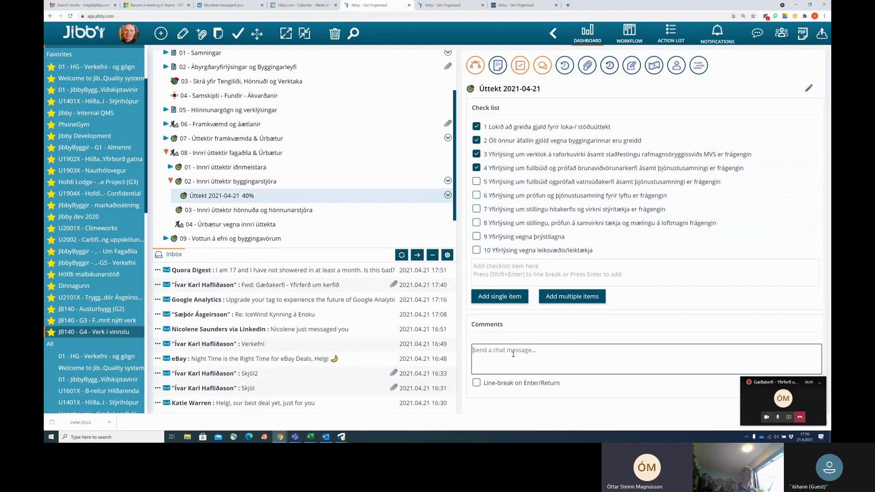
{"action": "type", "text": "Vatnsúðakerfi ekki í lagi"}
{"action": "key", "text": "Return"}
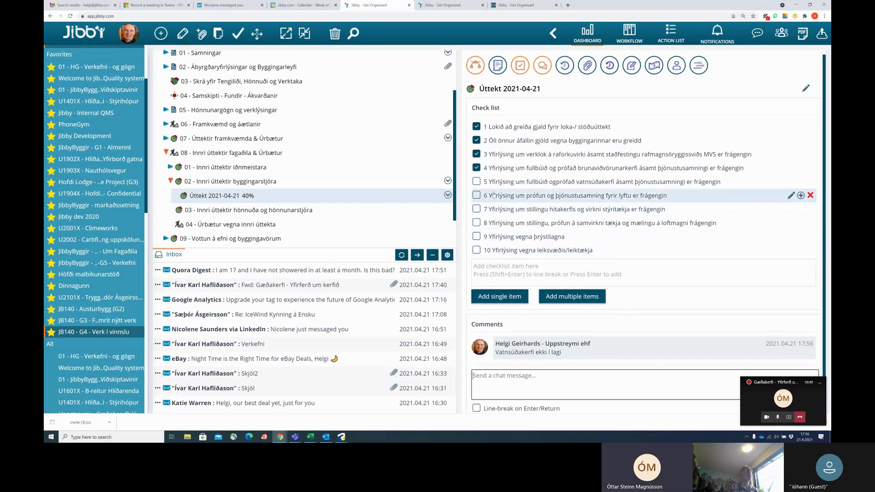
{"action": "left_click", "coordinate": [477, 195]}
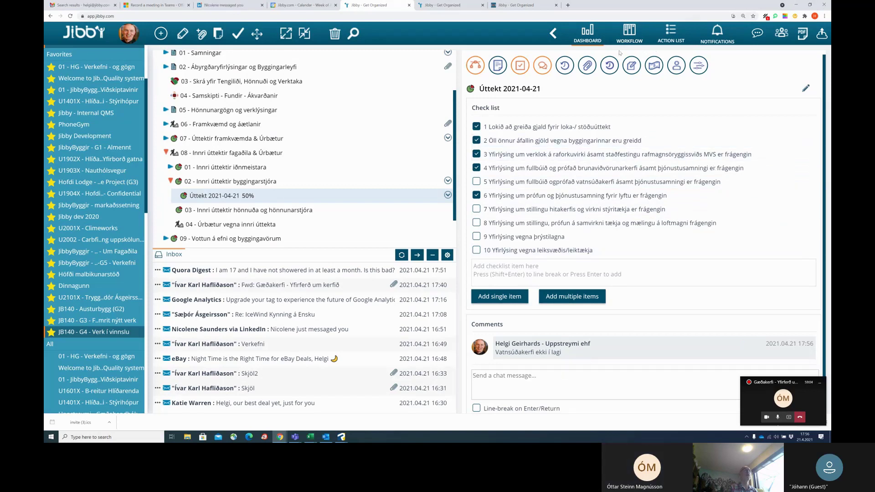
Show the empty Description section, cancel its editor, and expand 07 - Úttektir framkvæmda & Úrbætur.
{"action": "left_click", "coordinate": [498, 71]}
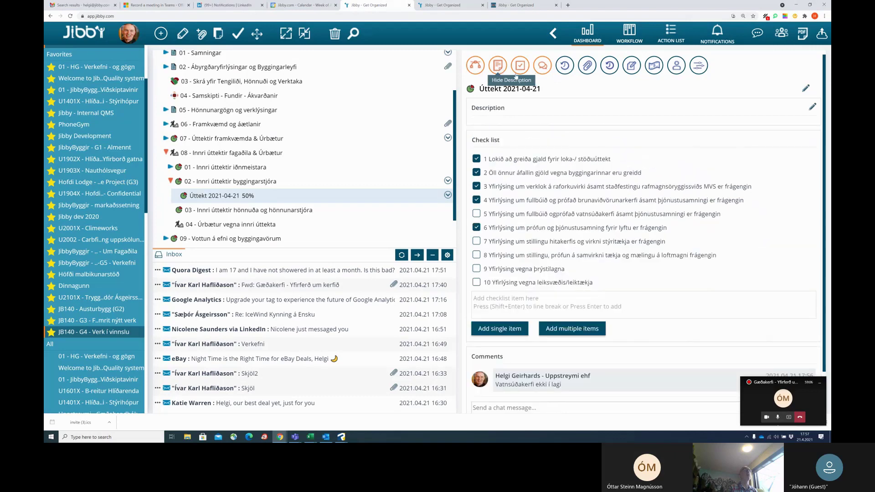
{"action": "left_click", "coordinate": [813, 108]}
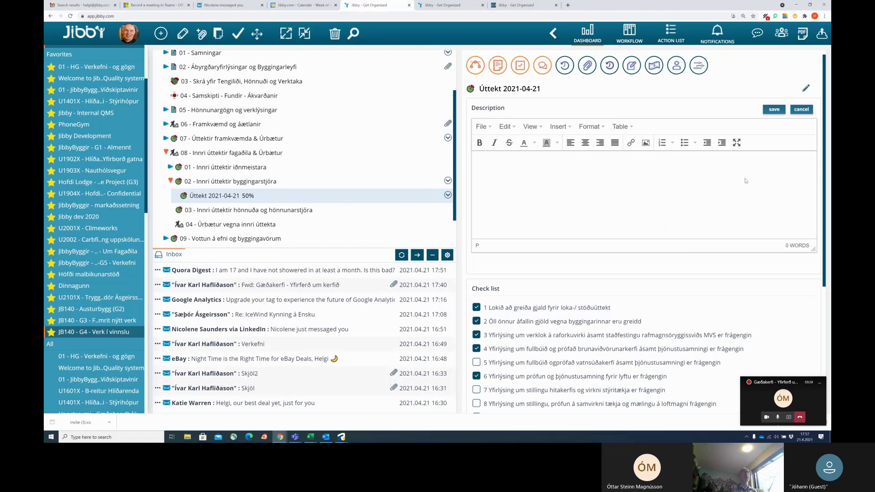
{"action": "left_click", "coordinate": [550, 263]}
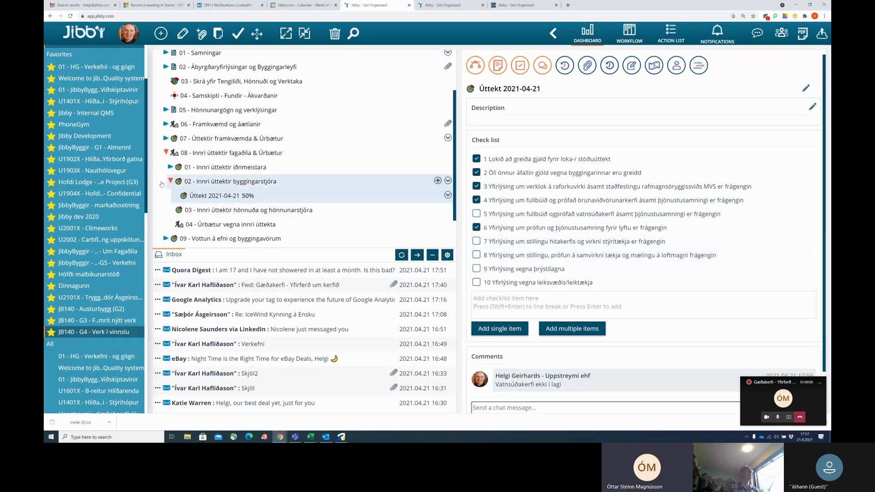
{"action": "left_click", "coordinate": [173, 140]}
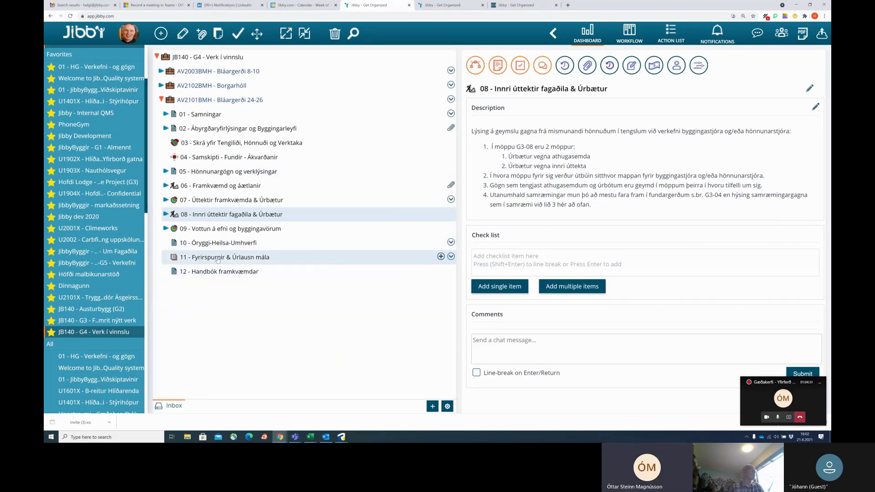
Open 11 - Fyrirspurnir & Úrlausn mála and read its description about inquiries.
{"action": "left_click", "coordinate": [218, 260]}
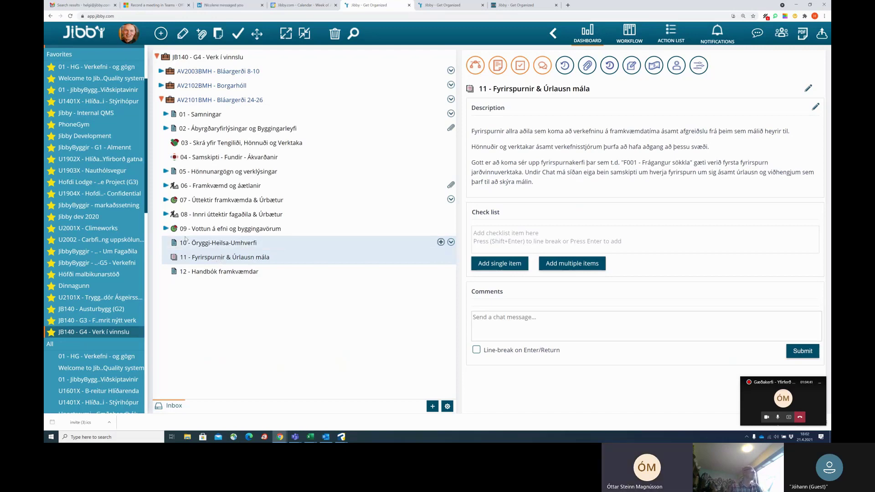
{"action": "scroll", "coordinate": [97, 348], "scroll_direction": "down", "scroll_amount": 3}
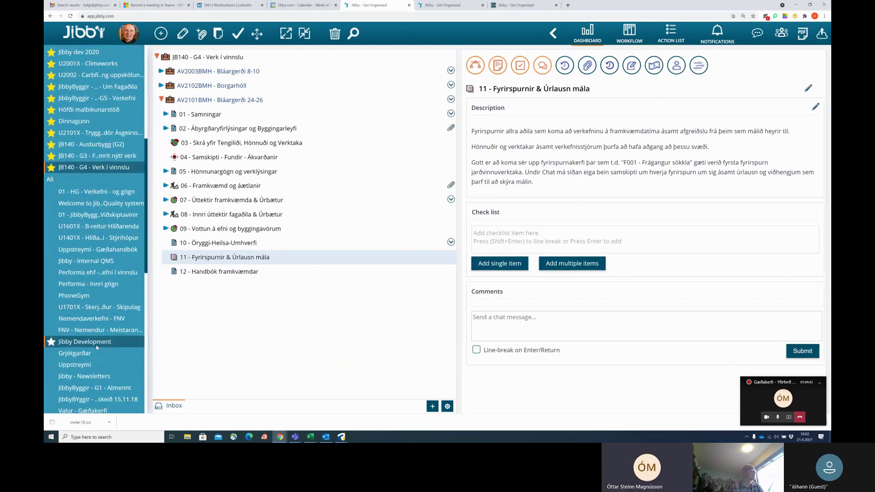
Browse to folder 09 under Bláa lónið - Hótel og SPA and open the T762 - Hurðagöt í sjónsteypu email.
{"action": "scroll", "coordinate": [97, 348], "scroll_direction": "down", "scroll_amount": 3}
{"action": "left_click", "coordinate": [97, 349]}
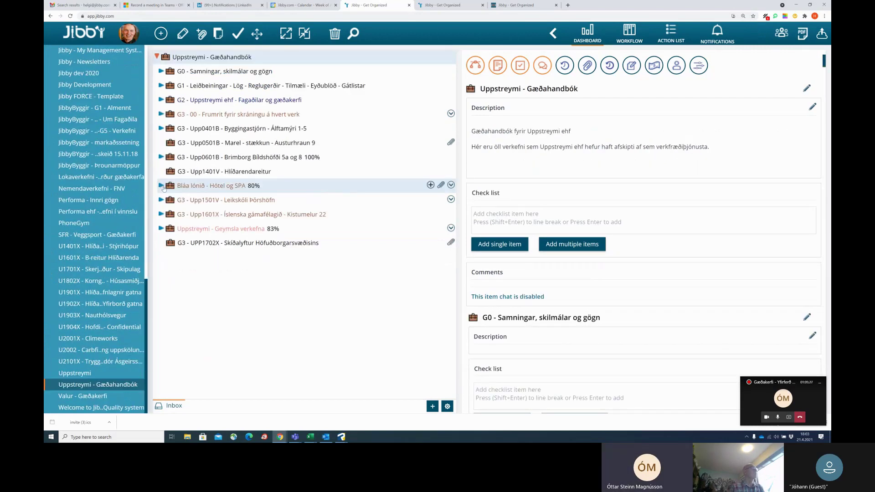
{"action": "left_click", "coordinate": [161, 186]}
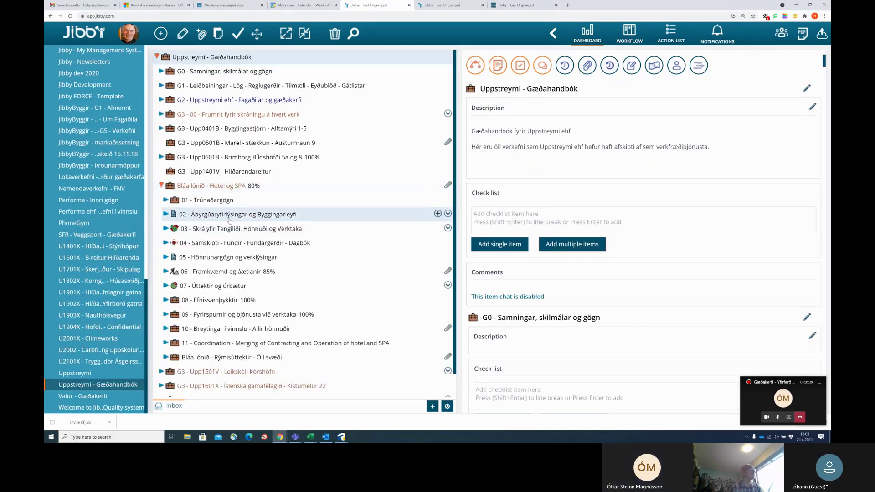
{"action": "scroll", "coordinate": [223, 221], "scroll_direction": "down", "scroll_amount": 1}
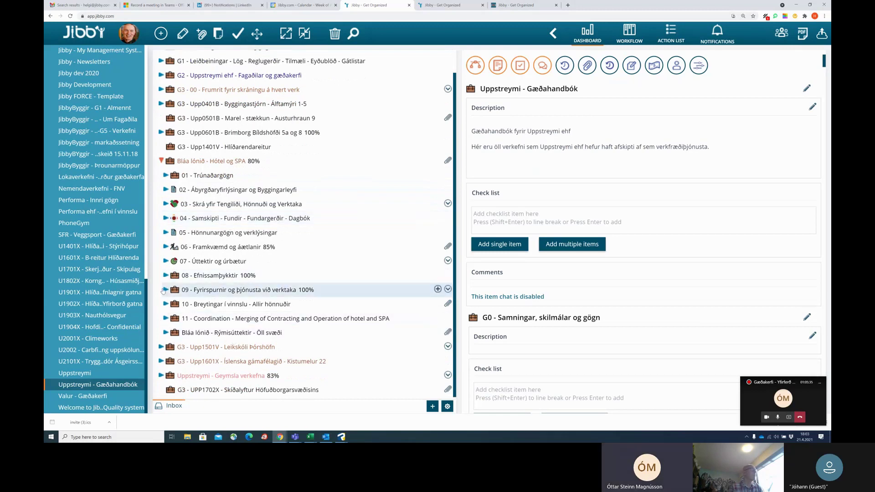
{"action": "left_click", "coordinate": [166, 290]}
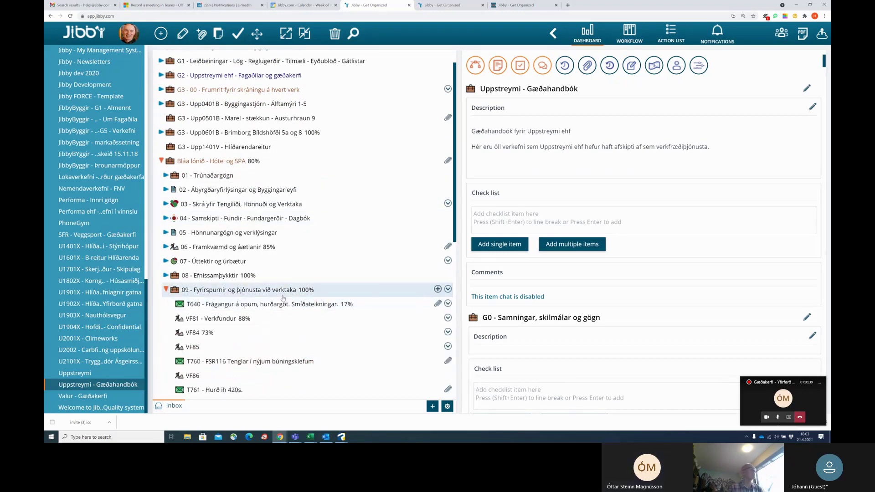
{"action": "scroll", "coordinate": [268, 293], "scroll_direction": "down", "scroll_amount": 5}
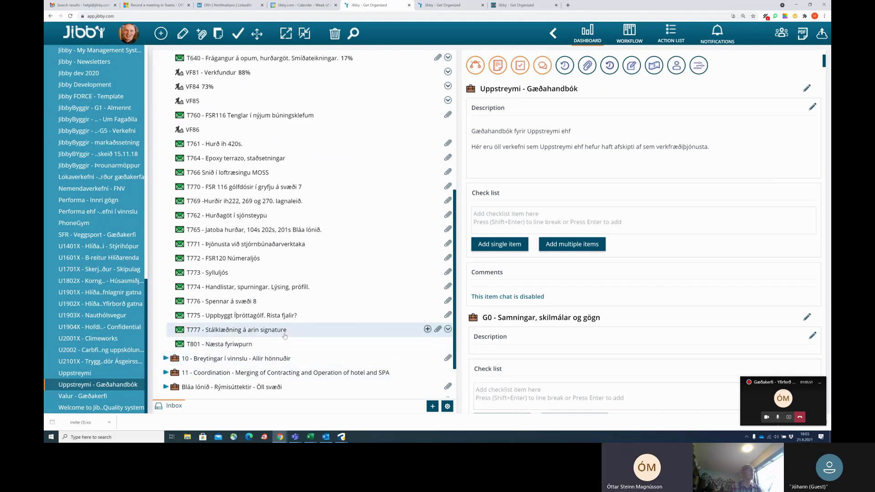
{"action": "scroll", "coordinate": [285, 337], "scroll_direction": "up", "scroll_amount": 2}
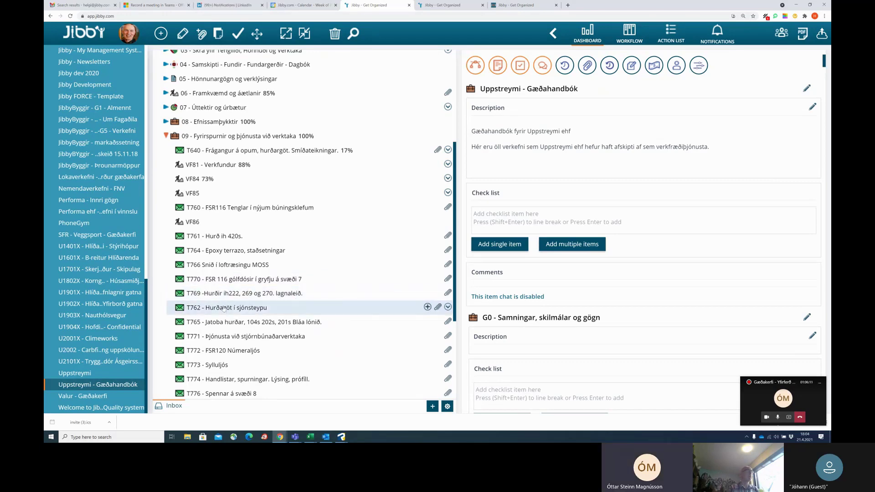
{"action": "left_click", "coordinate": [224, 309]}
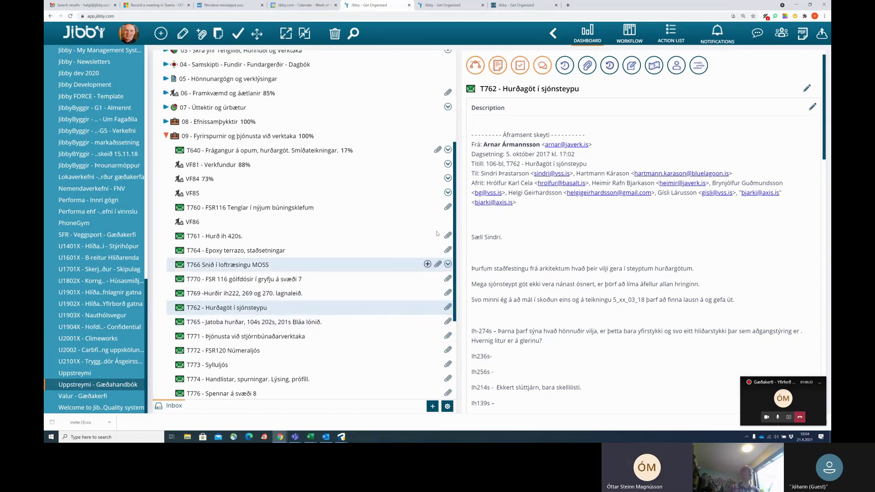
{"action": "scroll", "coordinate": [106, 155], "scroll_direction": "up", "scroll_amount": 5}
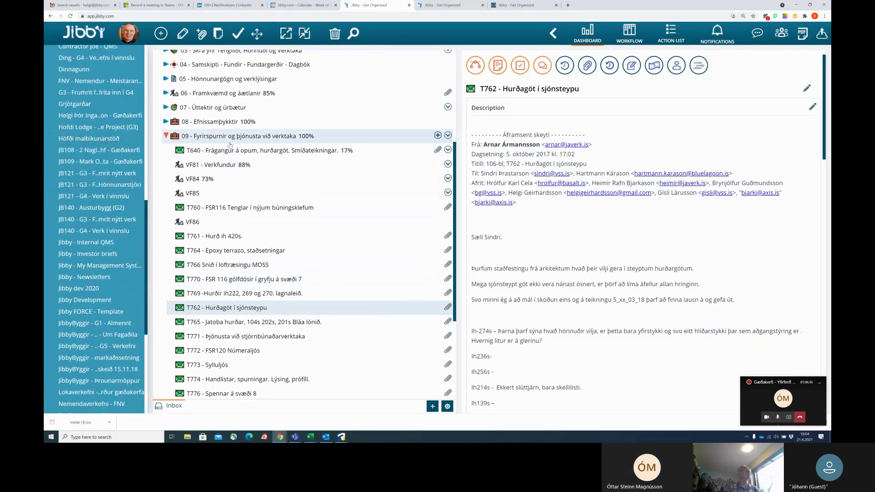
Show and hide the item filter options, then scroll through the item tree.
{"action": "scroll", "coordinate": [114, 82], "scroll_direction": "up", "scroll_amount": 5}
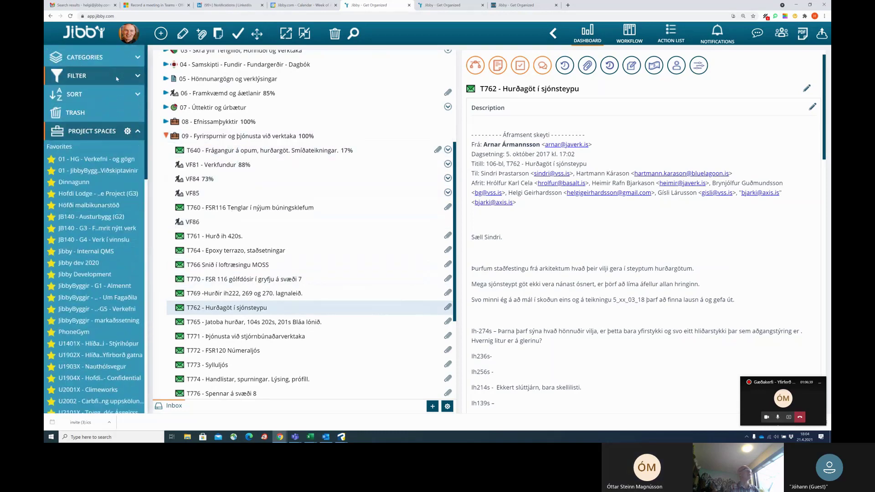
{"action": "left_click", "coordinate": [137, 77]}
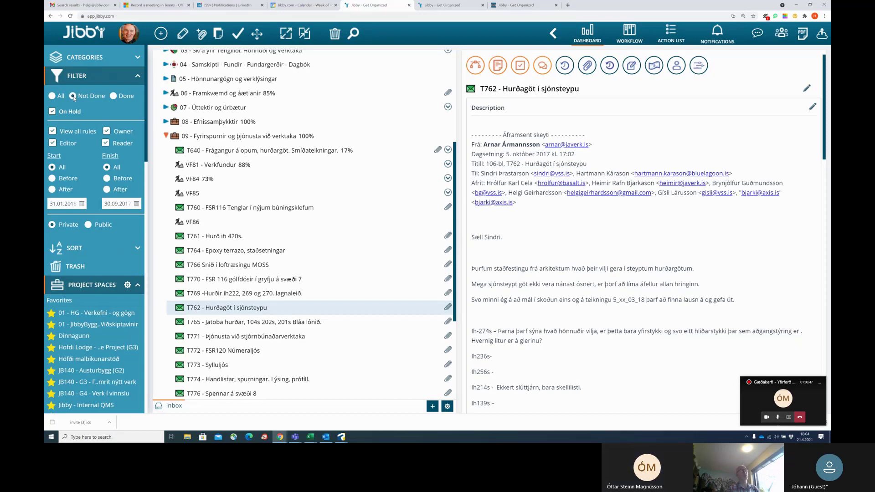
{"action": "left_click", "coordinate": [138, 77]}
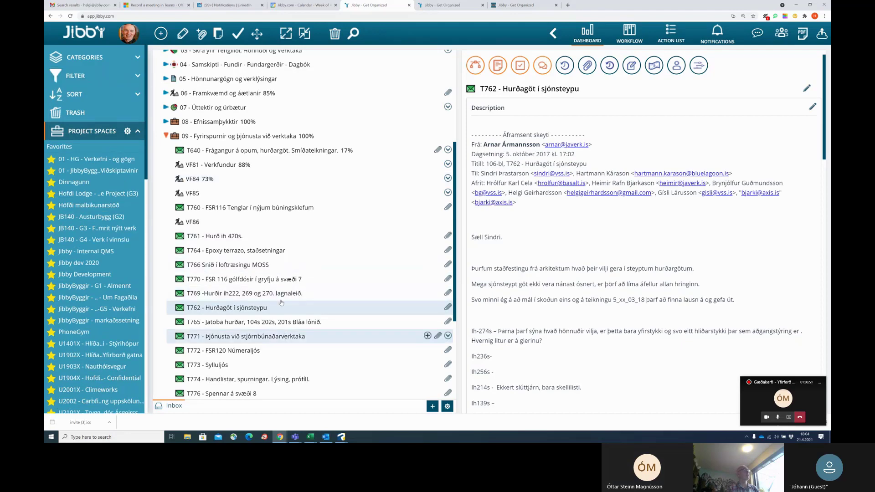
{"action": "scroll", "coordinate": [258, 331], "scroll_direction": "down", "scroll_amount": 3}
{"action": "scroll", "coordinate": [258, 332], "scroll_direction": "down", "scroll_amount": 1}
{"action": "scroll", "coordinate": [259, 329], "scroll_direction": "up", "scroll_amount": 1}
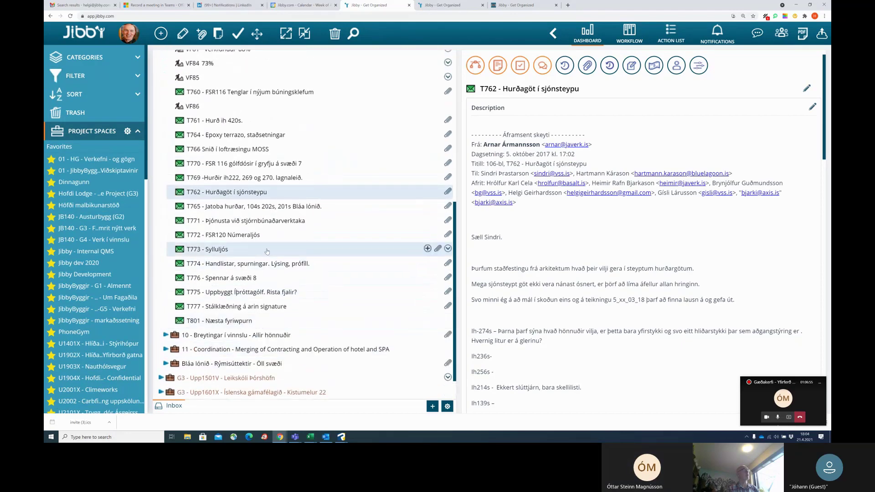
{"action": "scroll", "coordinate": [266, 252], "scroll_direction": "up", "scroll_amount": 4}
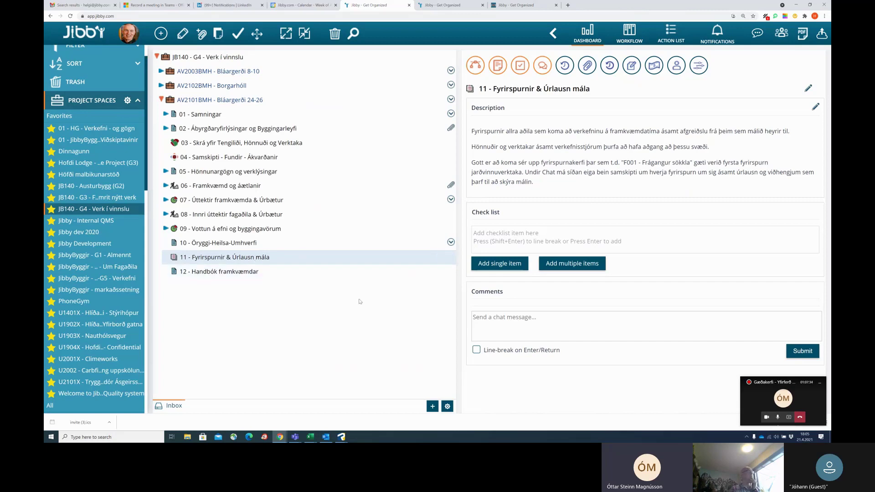
Copy the forwarded quality-system email from the inbox into folder 11 as a Task.
{"action": "left_click", "coordinate": [434, 407]}
{"action": "scroll", "coordinate": [359, 199], "scroll_direction": "down", "scroll_amount": 1}
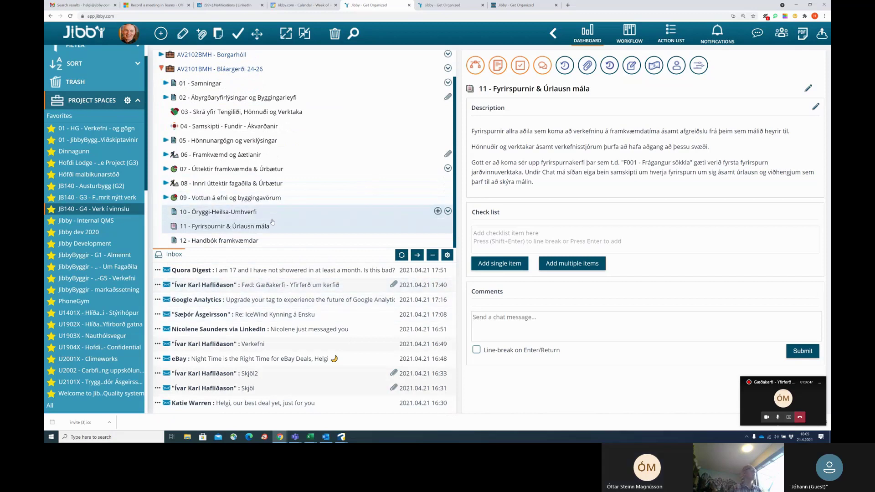
{"action": "left_click_drag", "start_coordinate": [195, 287], "coordinate": [220, 228]}
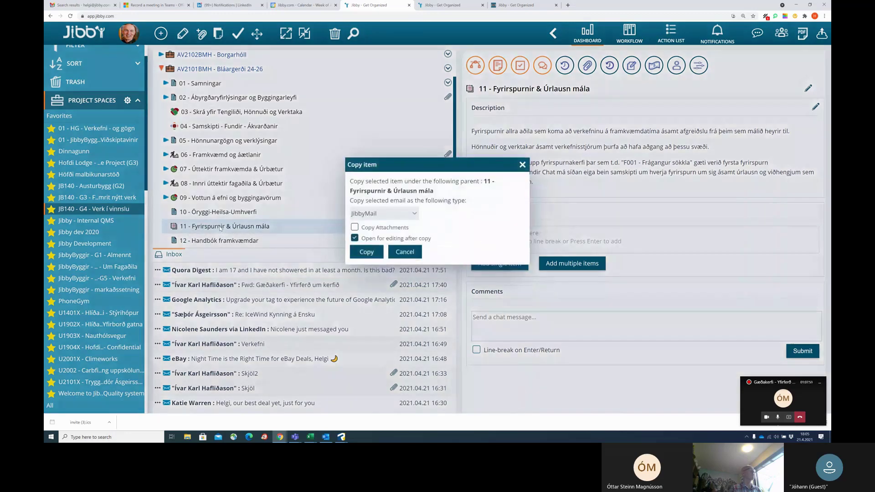
{"action": "left_click", "coordinate": [413, 213]}
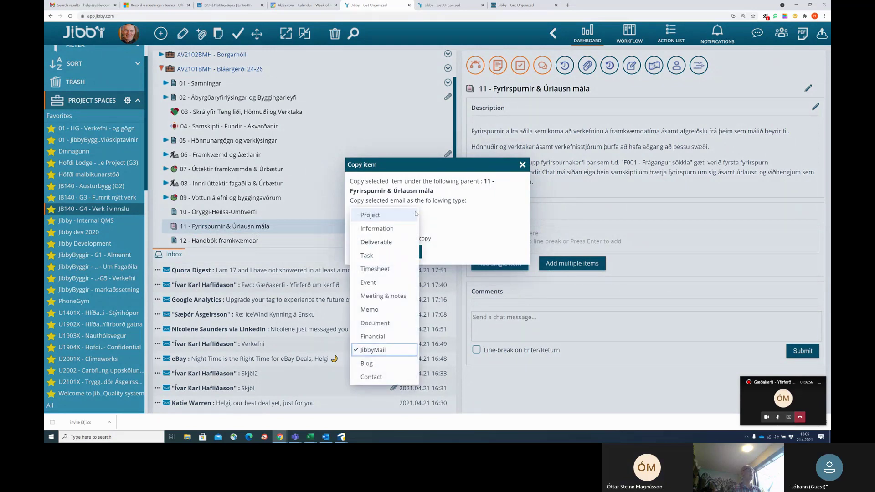
{"action": "left_click", "coordinate": [376, 257]}
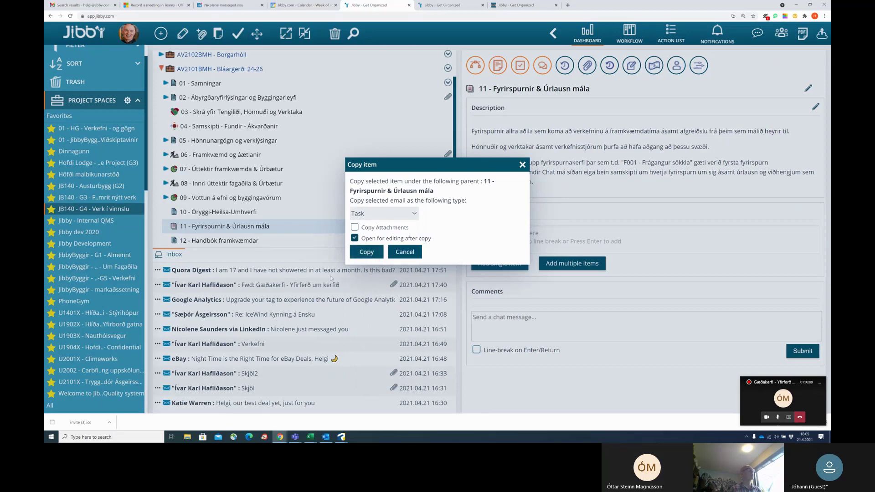
{"action": "left_click", "coordinate": [367, 252]}
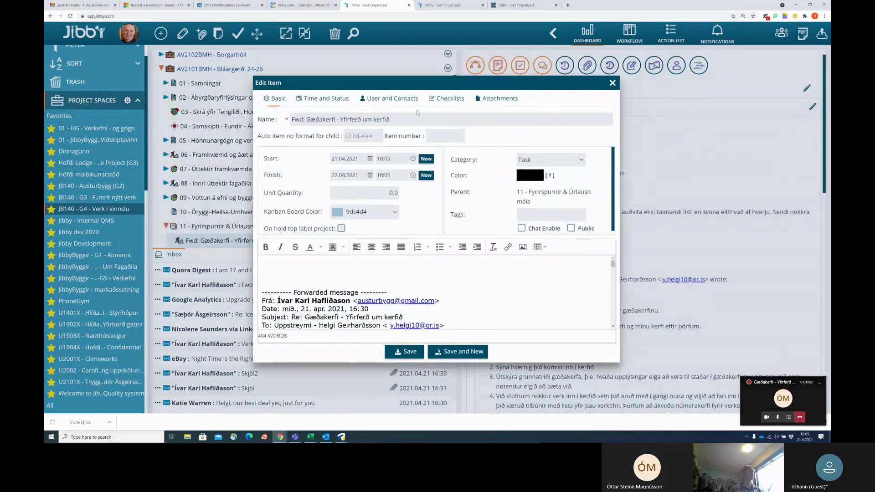
Rename the new task 'F001 - Vesen', save it, and review its description.
{"action": "left_click_drag", "start_coordinate": [396, 119], "coordinate": [272, 118]}
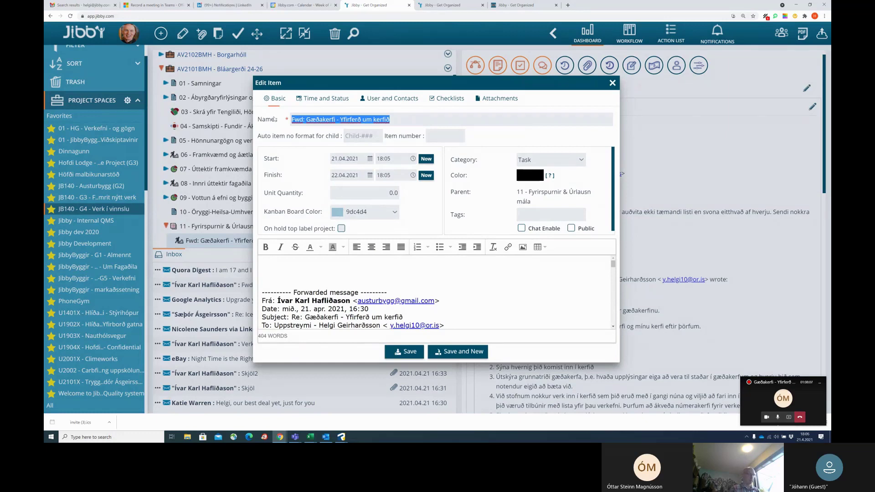
{"action": "type", "text": "F001 - Vesen"}
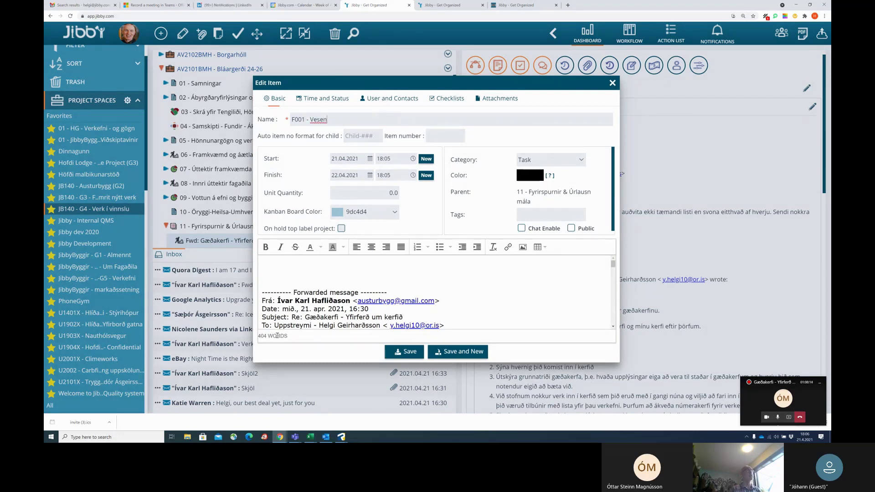
{"action": "left_click", "coordinate": [403, 353]}
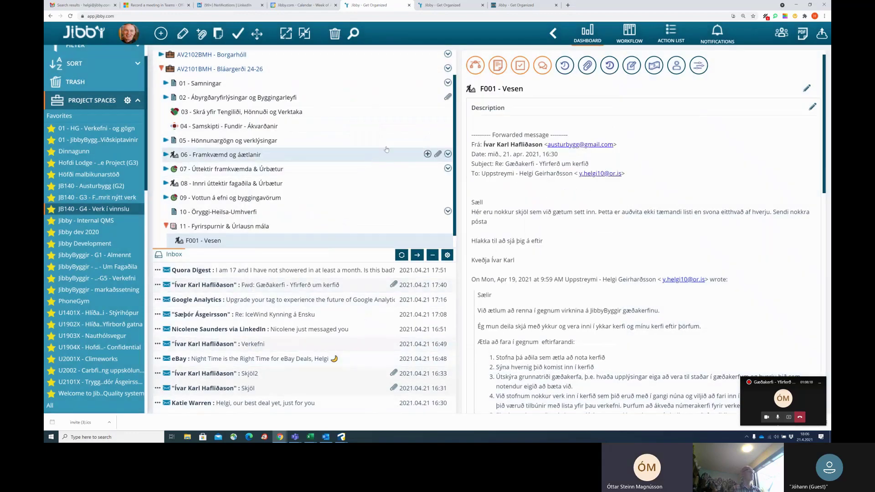
{"action": "scroll", "coordinate": [669, 174], "scroll_direction": "down", "scroll_amount": 3}
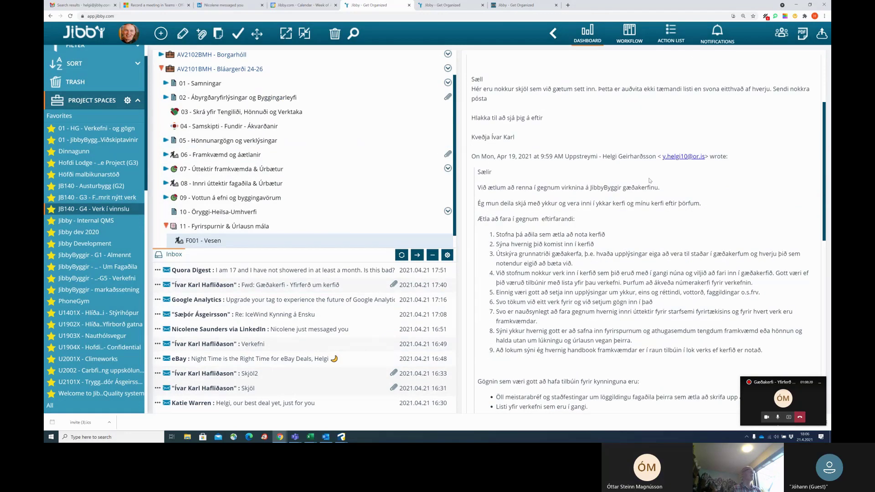
{"action": "scroll", "coordinate": [664, 198], "scroll_direction": "down", "scroll_amount": 10}
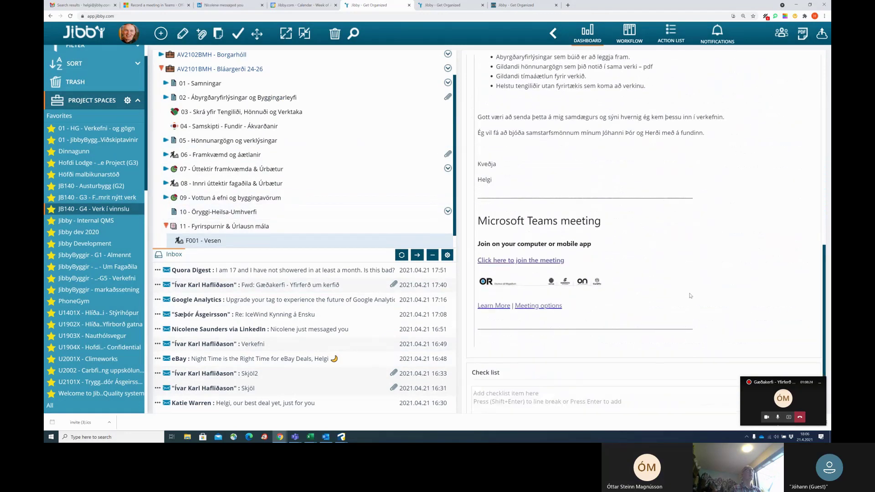
{"action": "scroll", "coordinate": [690, 296], "scroll_direction": "up", "scroll_amount": 10}
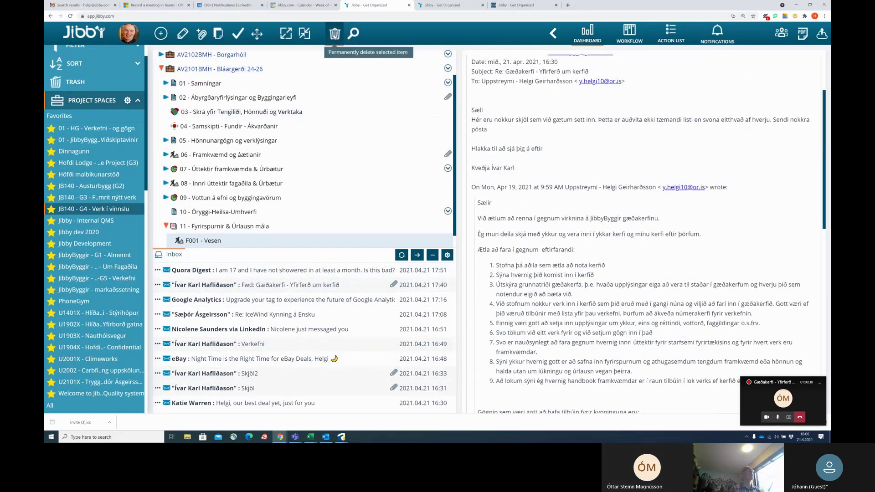
{"action": "left_click", "coordinate": [336, 34]}
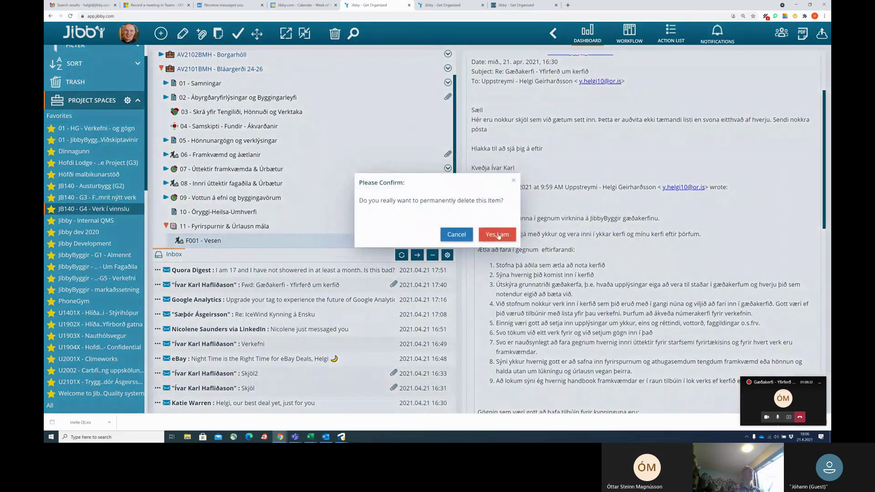
{"action": "left_click", "coordinate": [456, 235]}
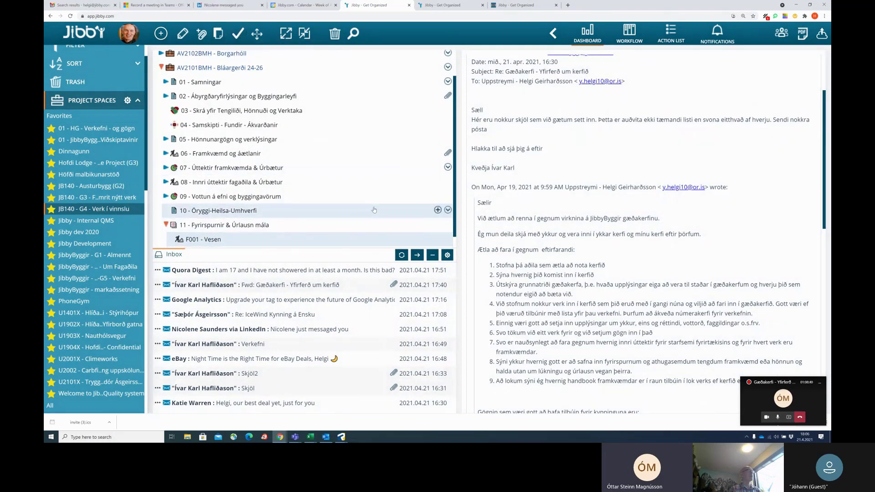
{"action": "scroll", "coordinate": [377, 201], "scroll_direction": "down", "scroll_amount": 1}
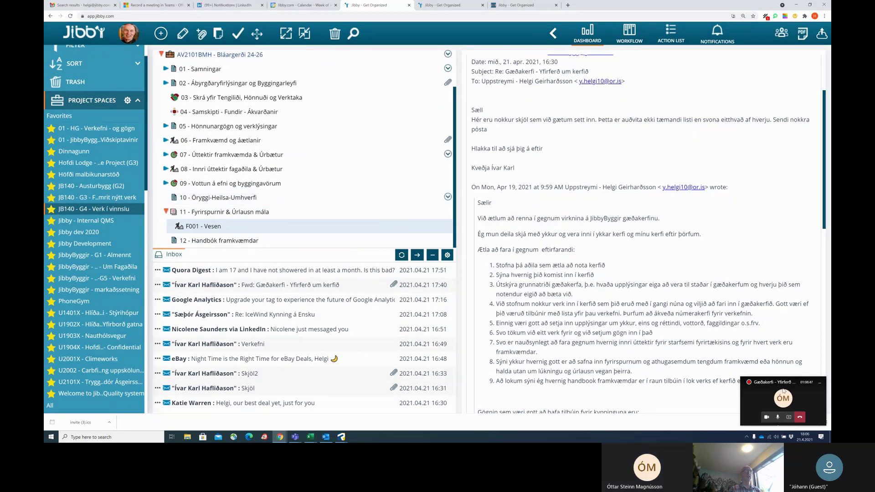
{"action": "left_click_drag", "start_coordinate": [704, 381], "coordinate": [497, 262]}
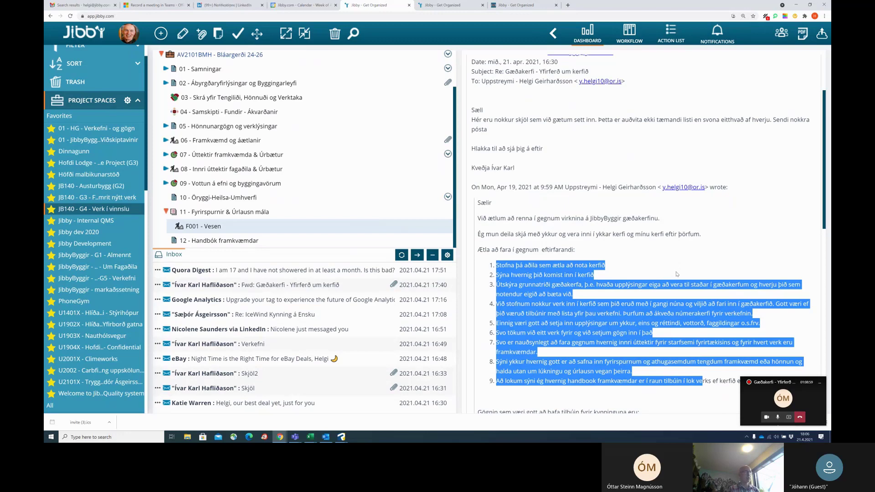
Paste the email's nine numbered steps into F001 - Vesen as separate checklist items.
{"action": "scroll", "coordinate": [642, 291], "scroll_direction": "down", "scroll_amount": 7}
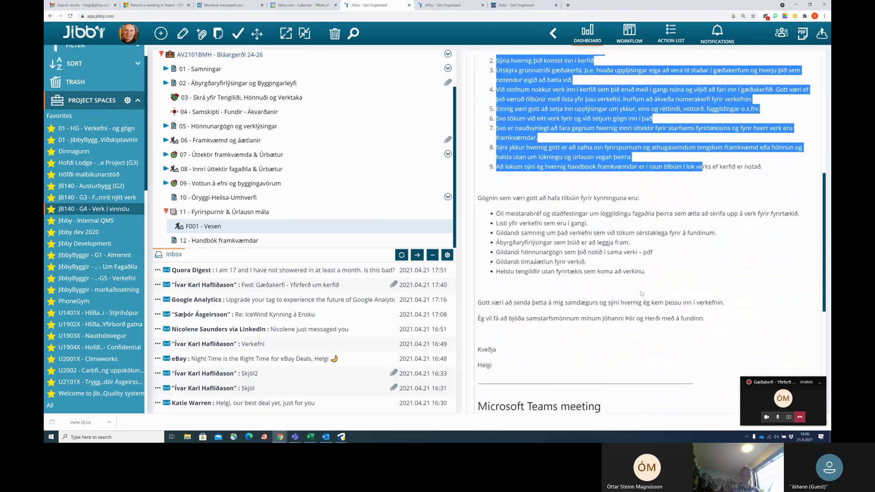
{"action": "scroll", "coordinate": [642, 286], "scroll_direction": "down", "scroll_amount": 4}
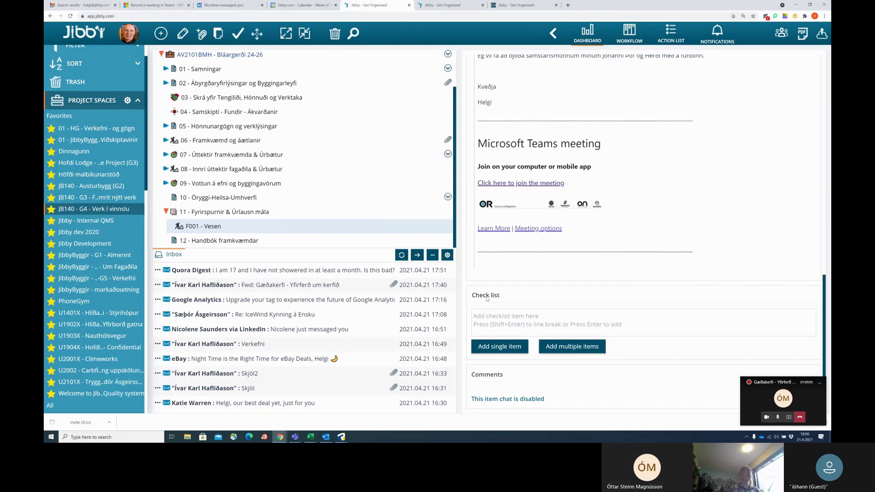
{"action": "left_click", "coordinate": [507, 319]}
{"action": "key", "text": "ctrl+v"}
{"action": "left_click", "coordinate": [588, 348]}
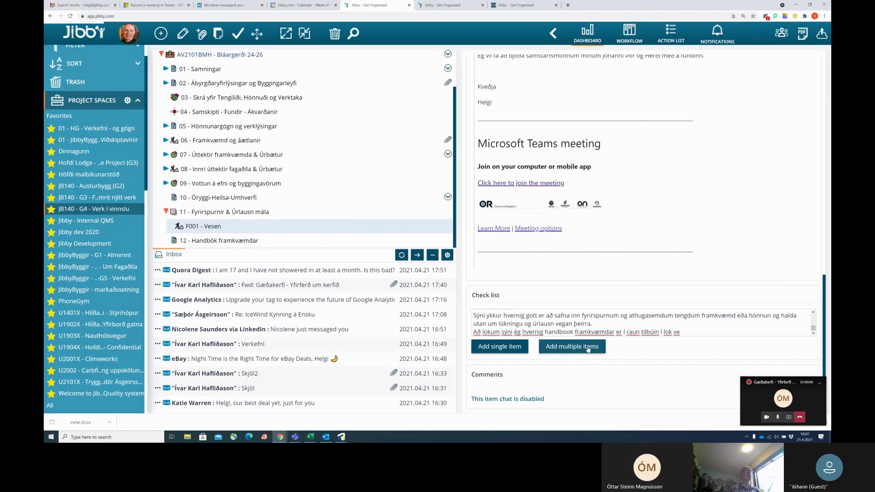
Tick the last four checklist items, from 'Svo tökum við eitt verk' to 'Að lokum sýni ég'.
{"action": "scroll", "coordinate": [579, 303], "scroll_direction": "down", "scroll_amount": 3}
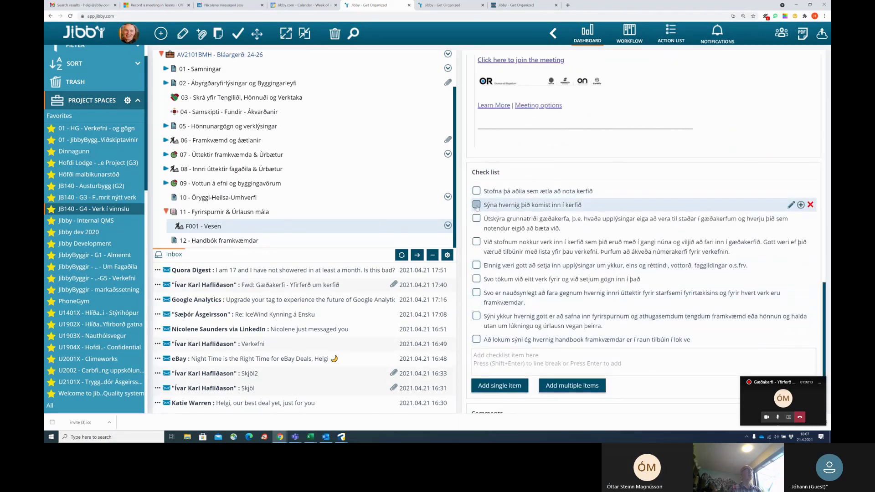
{"action": "left_click", "coordinate": [477, 339]}
{"action": "left_click", "coordinate": [477, 316]}
{"action": "left_click", "coordinate": [477, 293]}
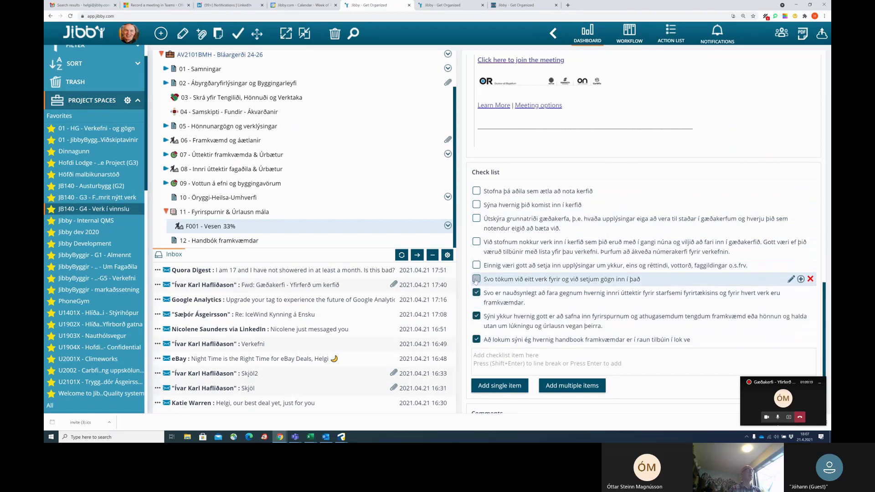
{"action": "left_click", "coordinate": [477, 279]}
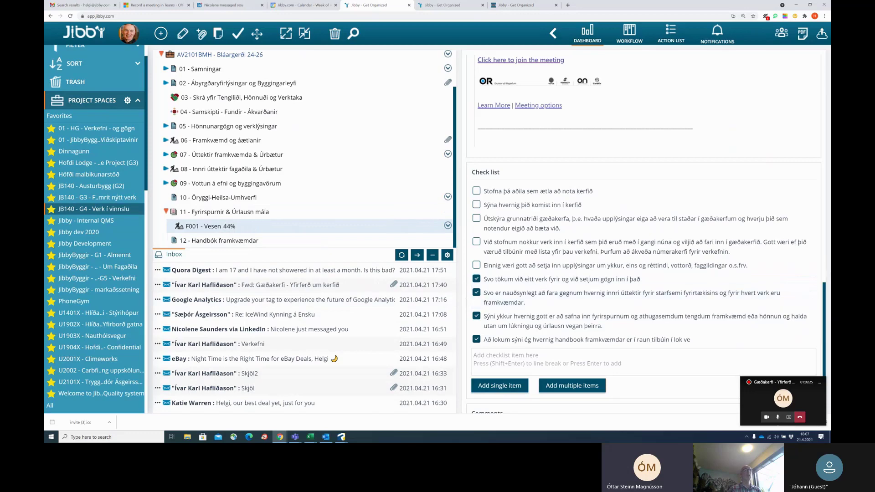
{"action": "left_click", "coordinate": [801, 279]}
{"action": "key", "text": "Escape"}
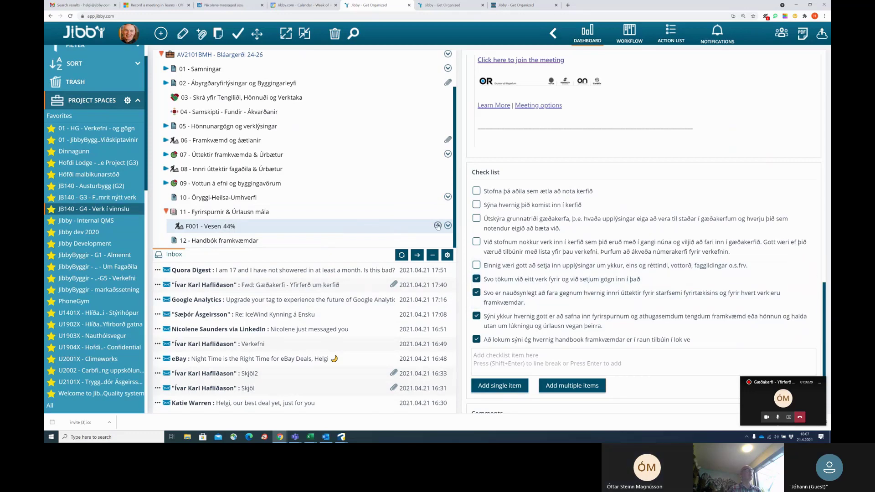
Assign F001 - Vesen to a colleague, then reopen and dismiss the assign options.
{"action": "left_click", "coordinate": [438, 226]}
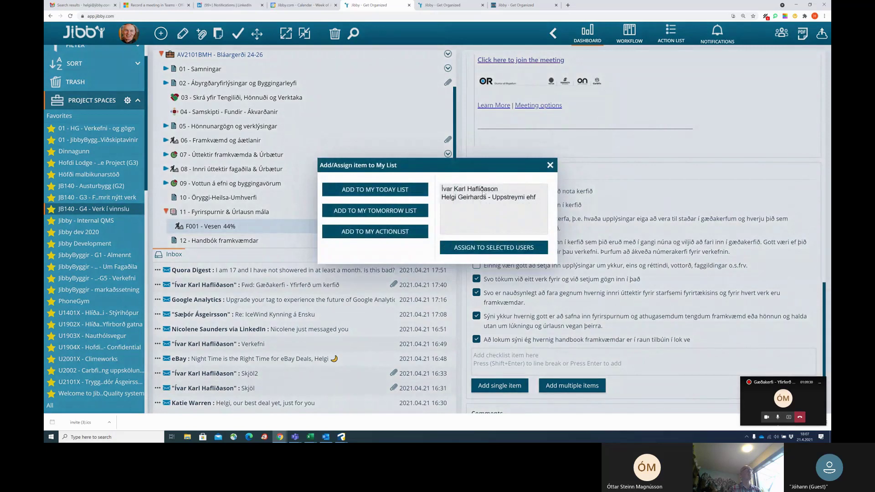
{"action": "left_click", "coordinate": [483, 192]}
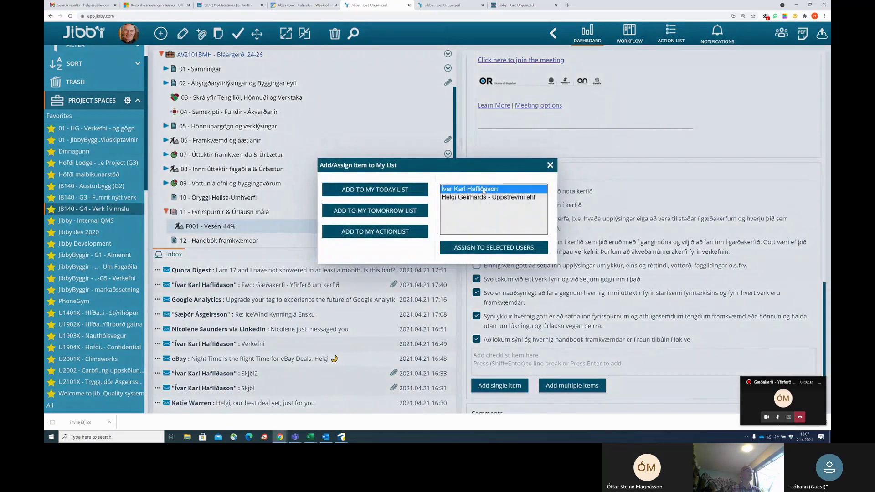
{"action": "left_click", "coordinate": [501, 248]}
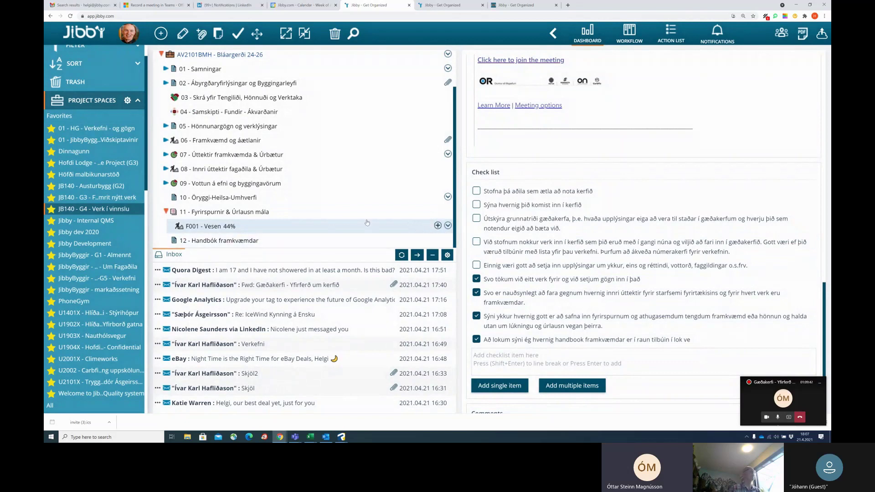
{"action": "left_click", "coordinate": [438, 226]}
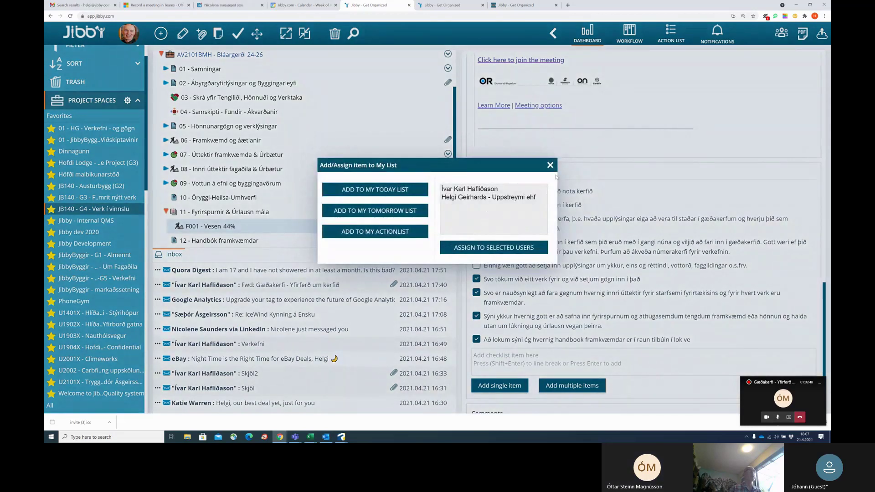
{"action": "left_click", "coordinate": [96, 209]}
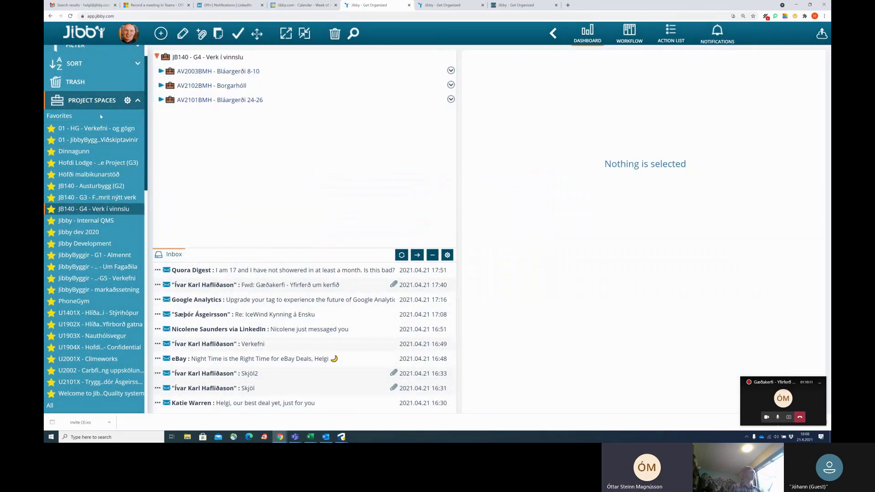
Expand and collapse the Filter and Sort options in the sidebar.
{"action": "scroll", "coordinate": [126, 118], "scroll_direction": "up", "scroll_amount": 1}
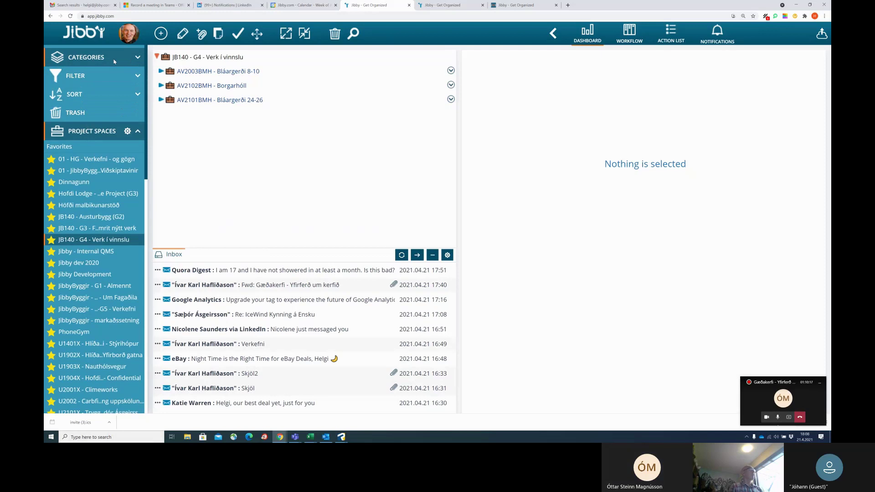
{"action": "left_click", "coordinate": [137, 76]}
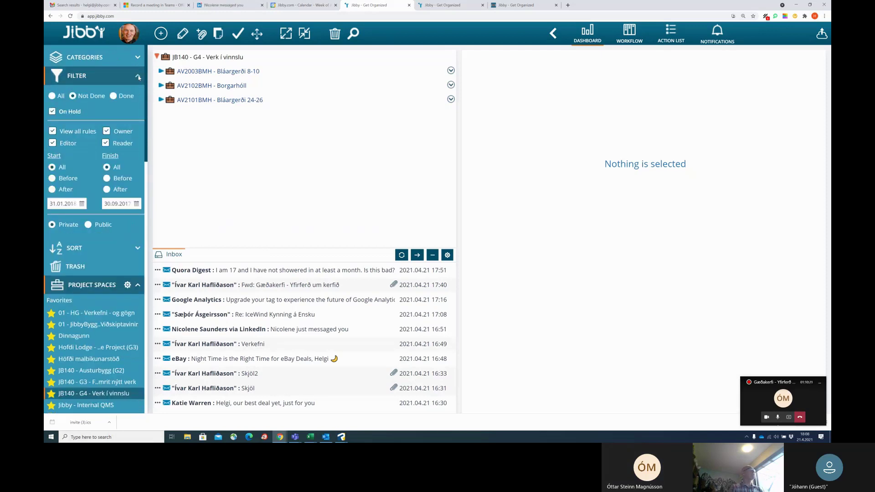
{"action": "left_click", "coordinate": [138, 77]}
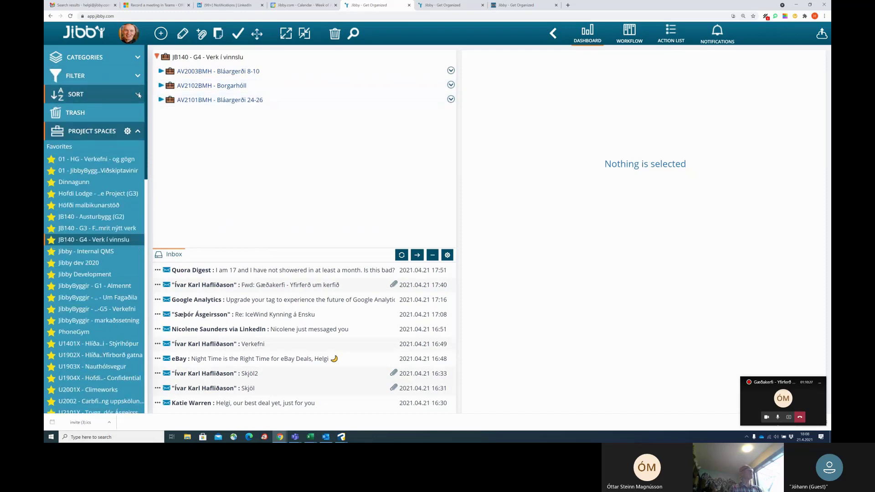
{"action": "left_click", "coordinate": [138, 94]}
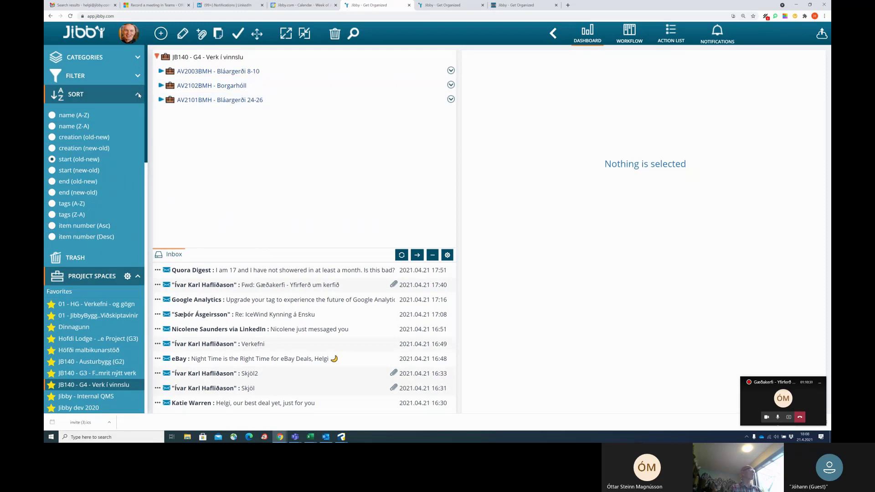
{"action": "left_click", "coordinate": [138, 95]}
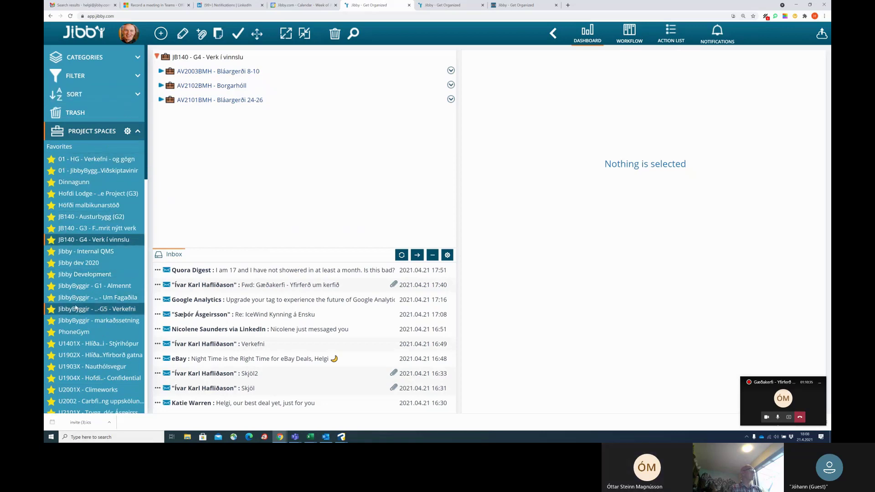
Scroll through the Project Spaces list, then collapse it.
{"action": "scroll", "coordinate": [92, 301], "scroll_direction": "down", "scroll_amount": 10}
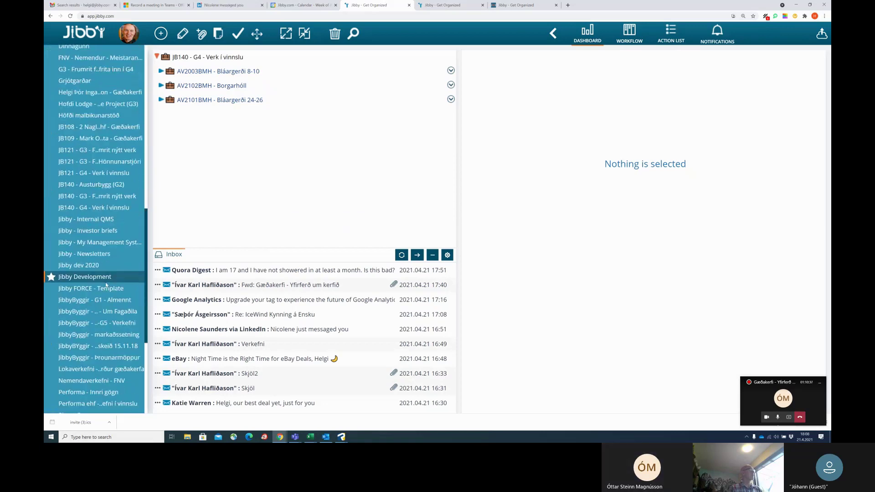
{"action": "scroll", "coordinate": [106, 285], "scroll_direction": "down", "scroll_amount": 5}
{"action": "scroll", "coordinate": [105, 285], "scroll_direction": "up", "scroll_amount": 15}
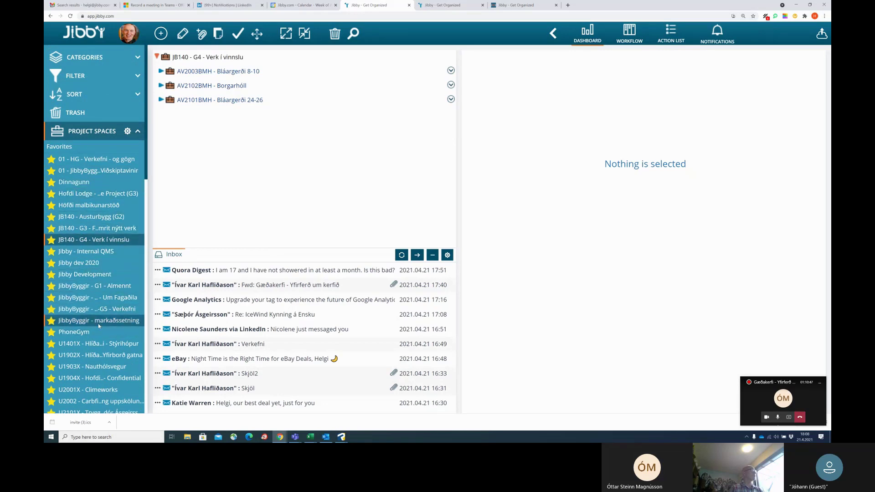
{"action": "scroll", "coordinate": [94, 306], "scroll_direction": "down", "scroll_amount": 4}
{"action": "scroll", "coordinate": [94, 307], "scroll_direction": "up", "scroll_amount": 2}
{"action": "scroll", "coordinate": [89, 310], "scroll_direction": "down", "scroll_amount": 1}
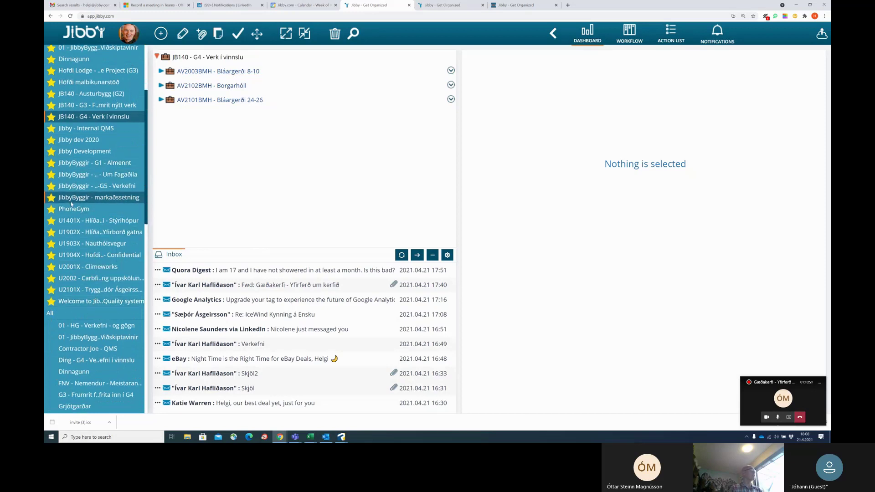
{"action": "scroll", "coordinate": [86, 174], "scroll_direction": "up", "scroll_amount": 3}
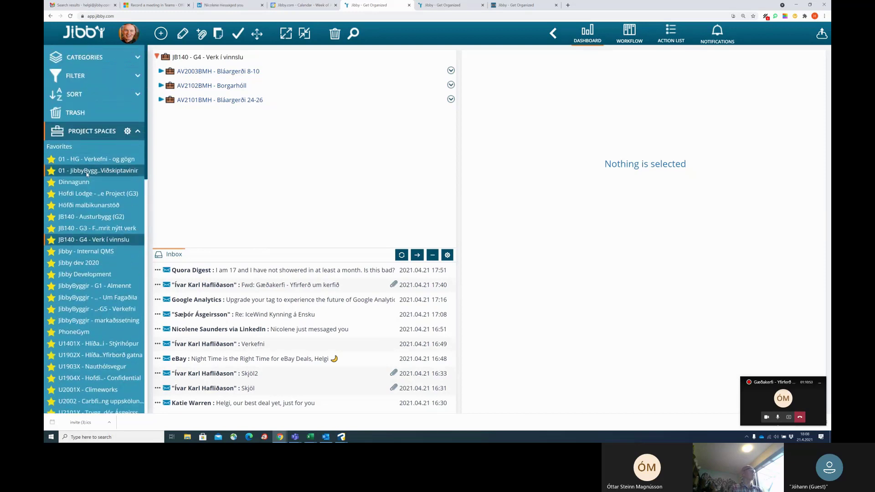
{"action": "left_click", "coordinate": [138, 131]}
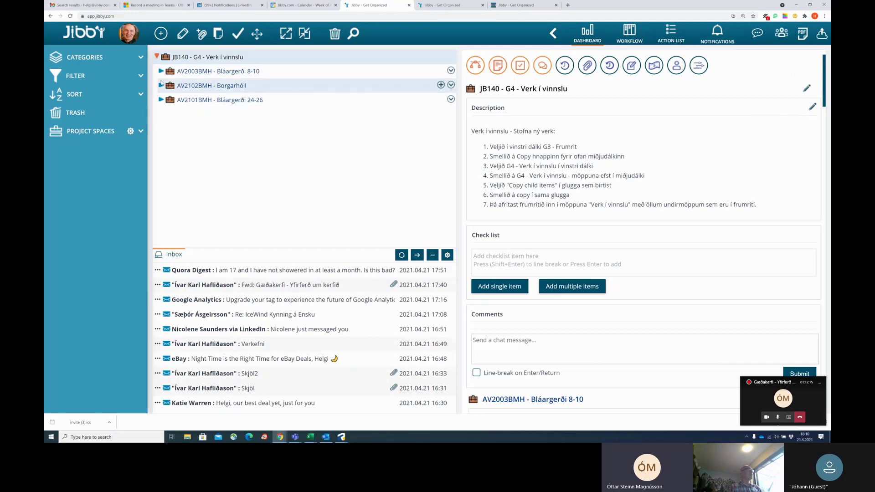
Expand AV2102BMH - Borgarhóll and folder 07, select 01 - Úttektir á framkvæmdatíma, and show the add-item types.
{"action": "left_click", "coordinate": [160, 85]}
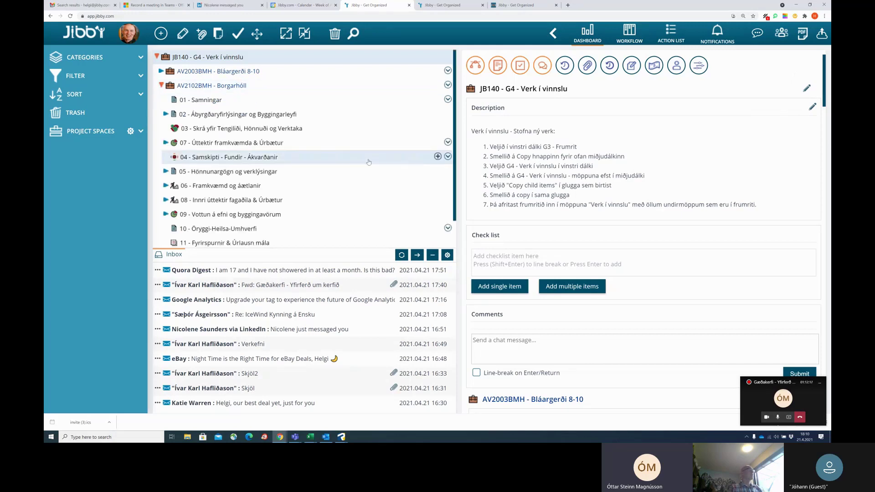
{"action": "scroll", "coordinate": [349, 185], "scroll_direction": "down", "scroll_amount": 1}
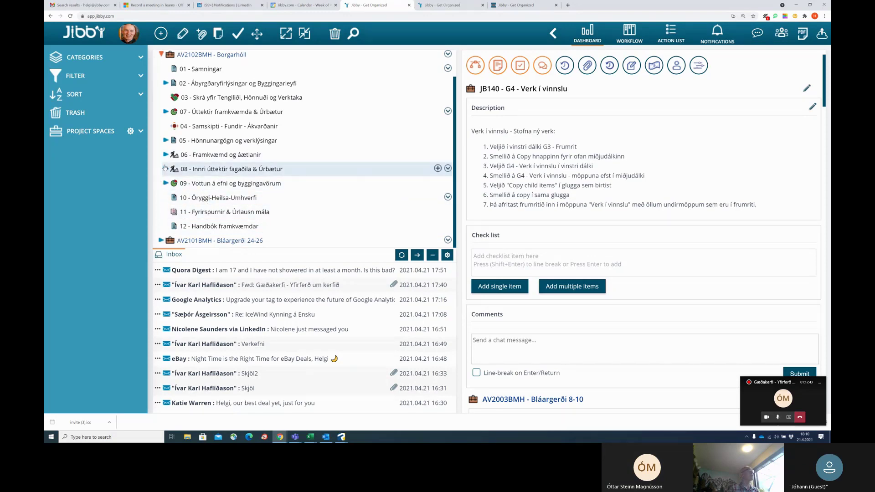
{"action": "left_click", "coordinate": [165, 112]}
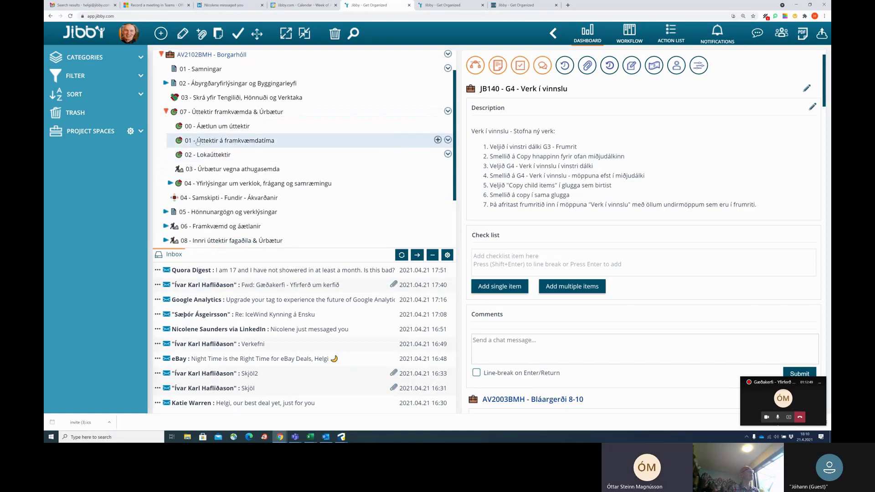
{"action": "left_click", "coordinate": [279, 140]}
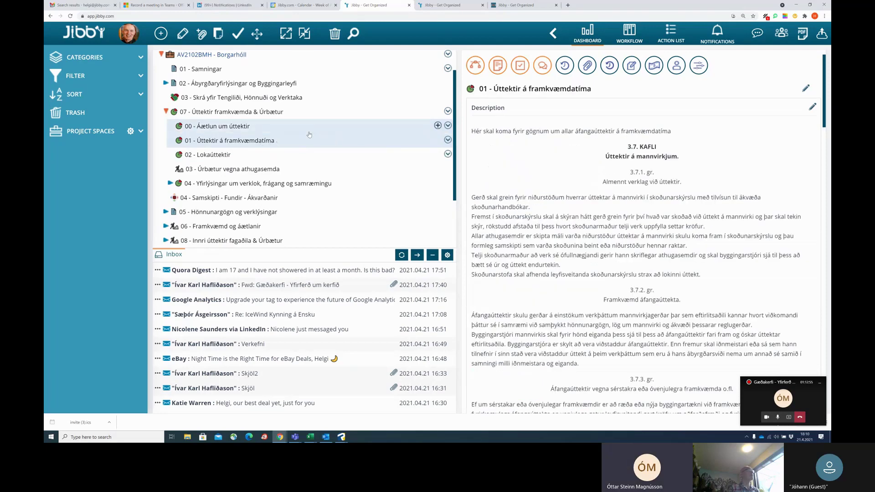
{"action": "left_click", "coordinate": [161, 34]}
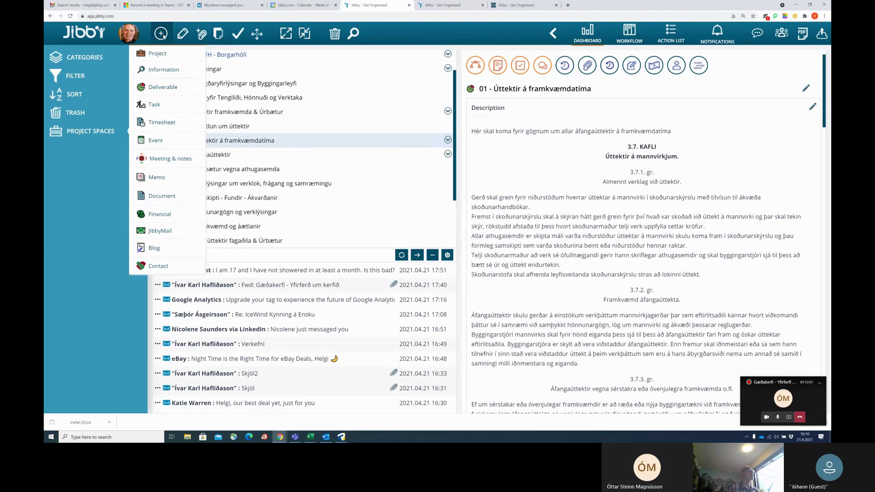
Add a new Information item named 'Myndir 2021-04'.
{"action": "left_click", "coordinate": [162, 70]}
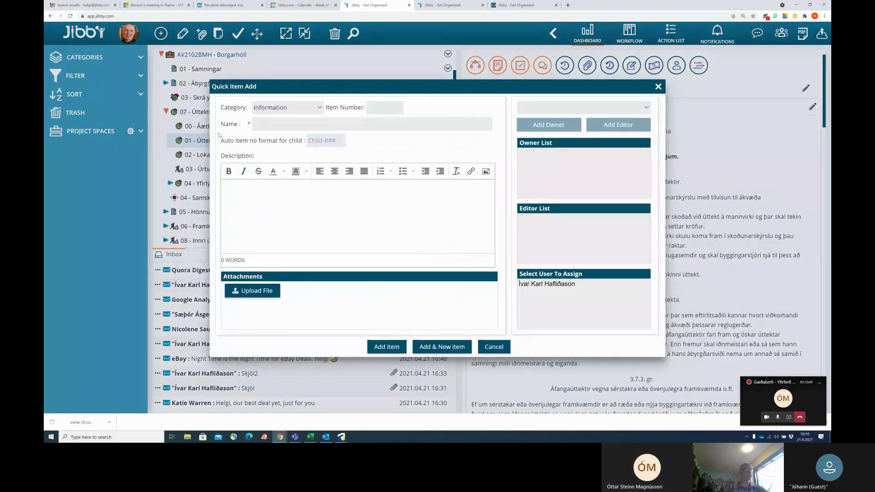
{"action": "type", "text": "M"}
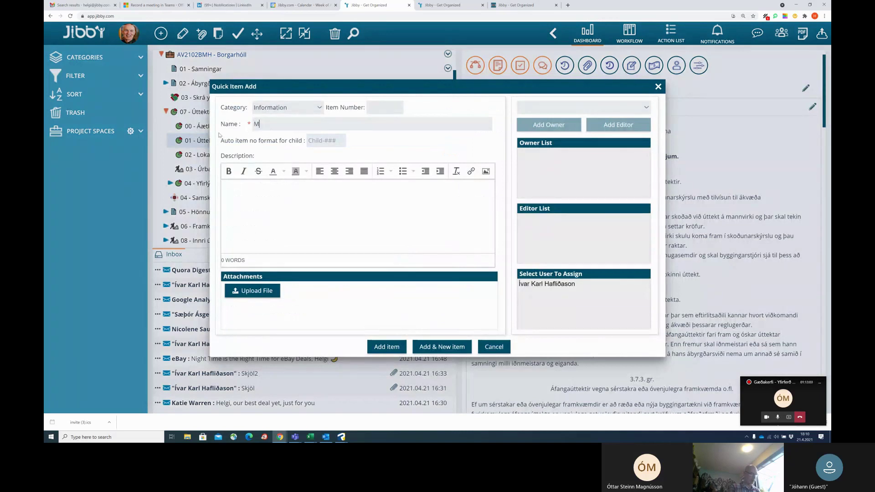
{"action": "type", "text": "yndir 2021-04"}
{"action": "left_click", "coordinate": [388, 347]}
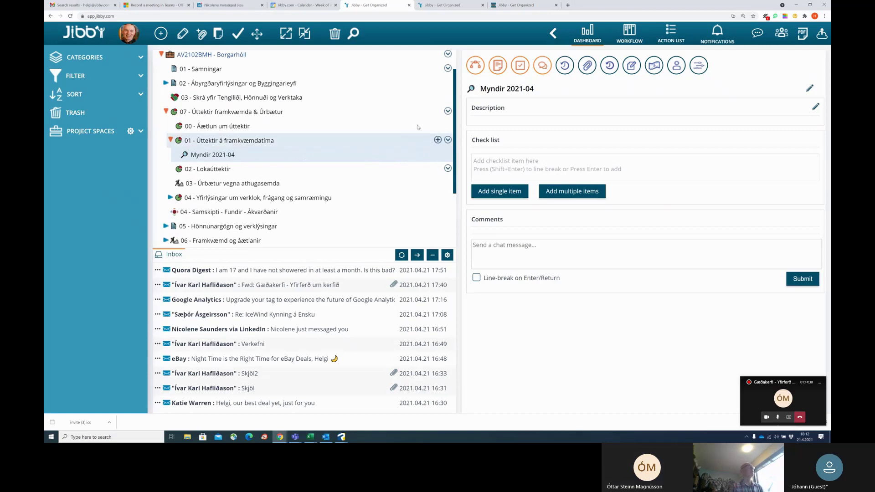
Select AV2102BMH - Borgarhóll, fold up the whole tree, then re-expand Borgarhóll's subfolders.
{"action": "left_click", "coordinate": [307, 54]}
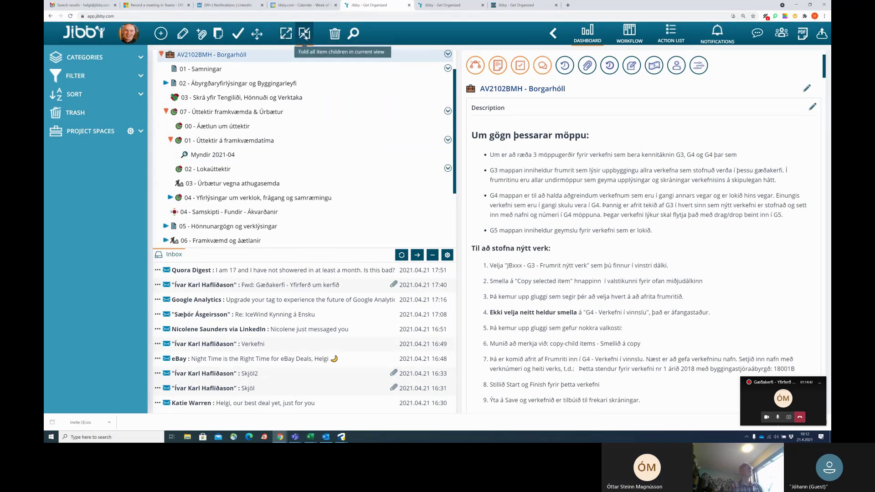
{"action": "left_click", "coordinate": [305, 34]}
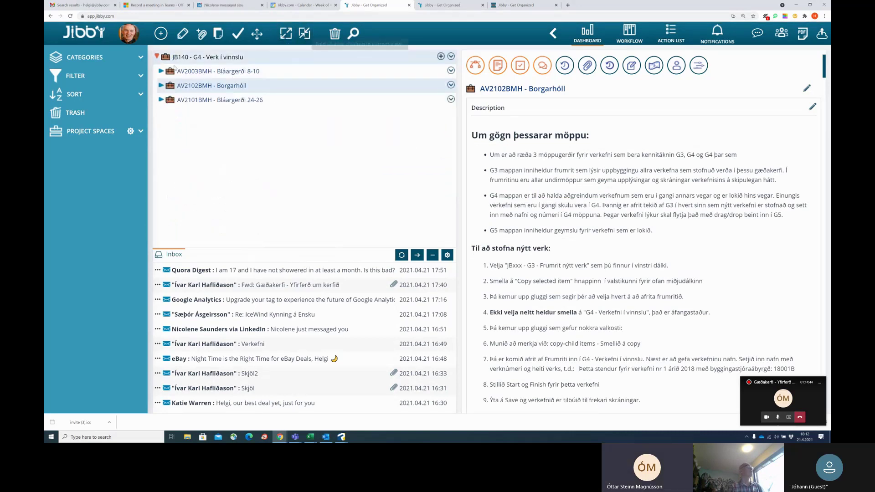
{"action": "left_click", "coordinate": [162, 85]}
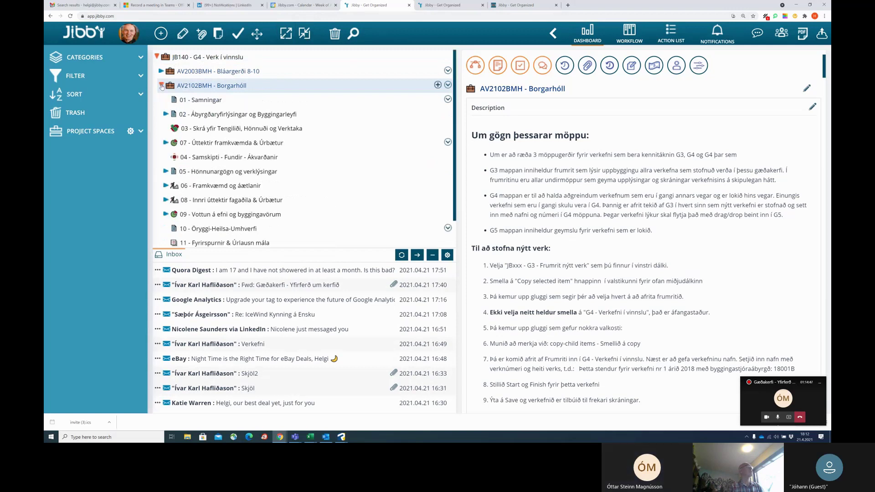
Collapse the AV2102BMH - Borgarhóll folder in the tree.
{"action": "left_click", "coordinate": [162, 85]}
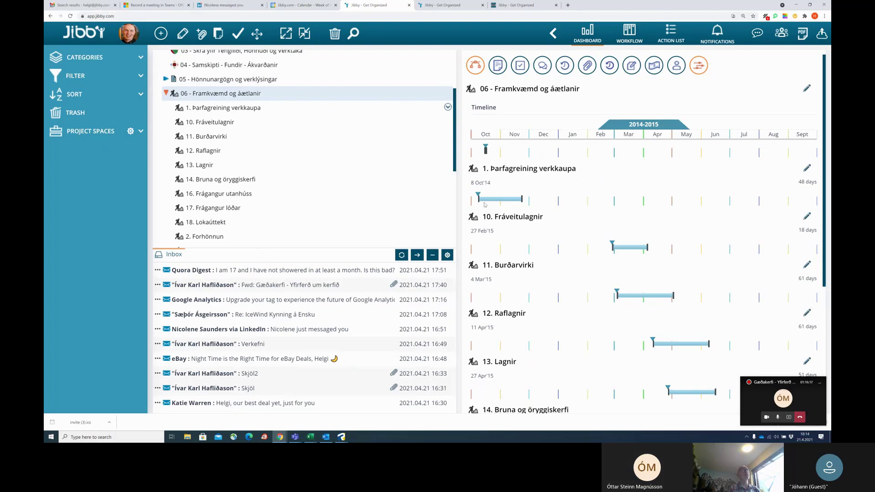
{"action": "mouse_move", "coordinate": [222, 93]}
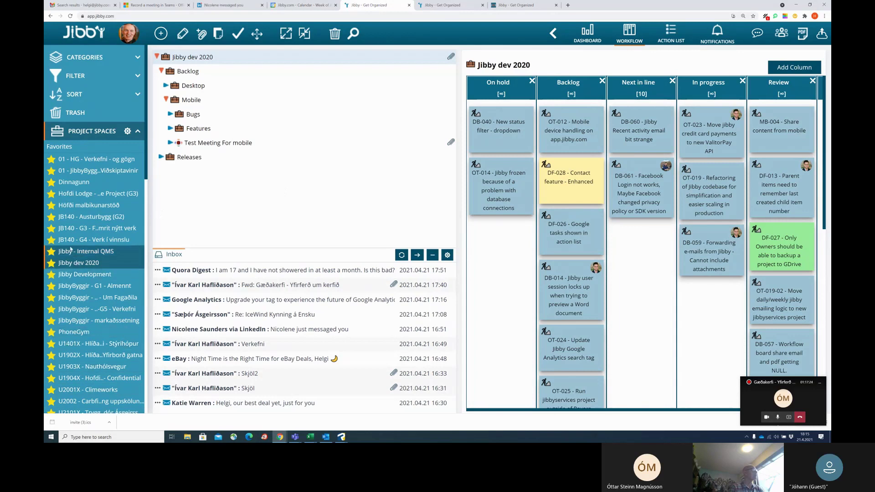
Open the JB140 - G3 - Frumrit nýtt verk project from Project Spaces.
{"action": "left_click", "coordinate": [79, 231]}
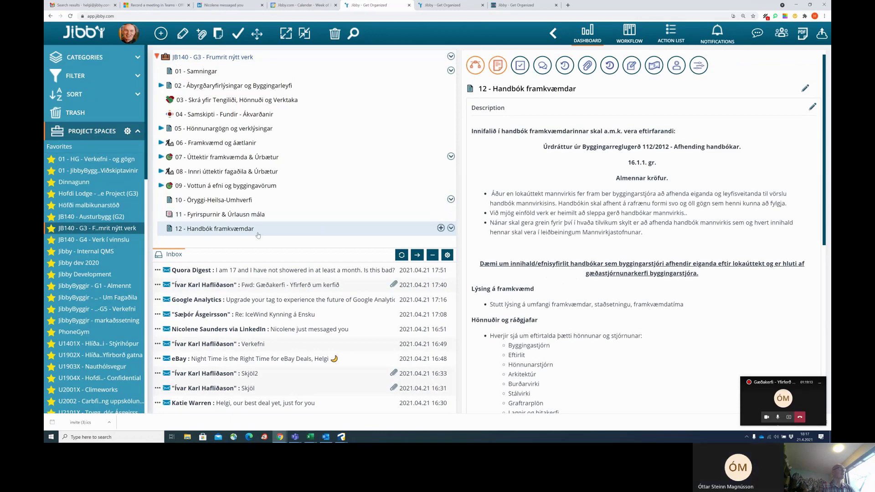
{"action": "scroll", "coordinate": [616, 251], "scroll_direction": "down", "scroll_amount": 4}
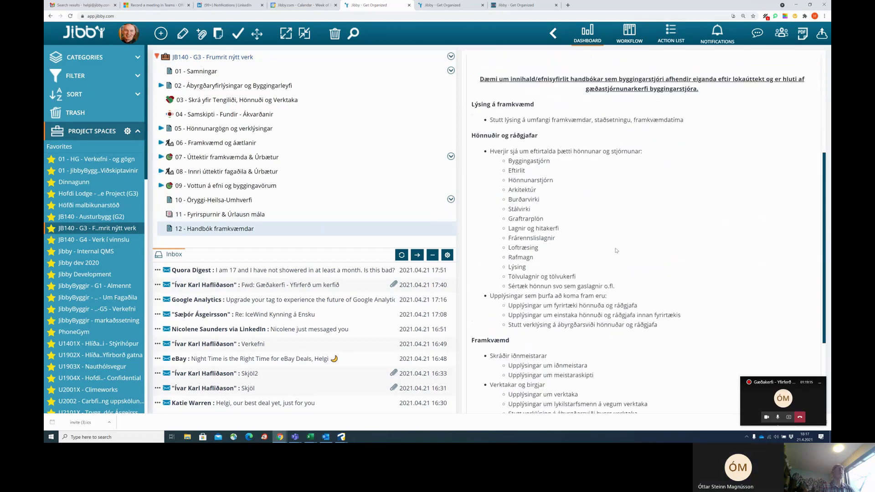
{"action": "scroll", "coordinate": [616, 250], "scroll_direction": "down", "scroll_amount": 3}
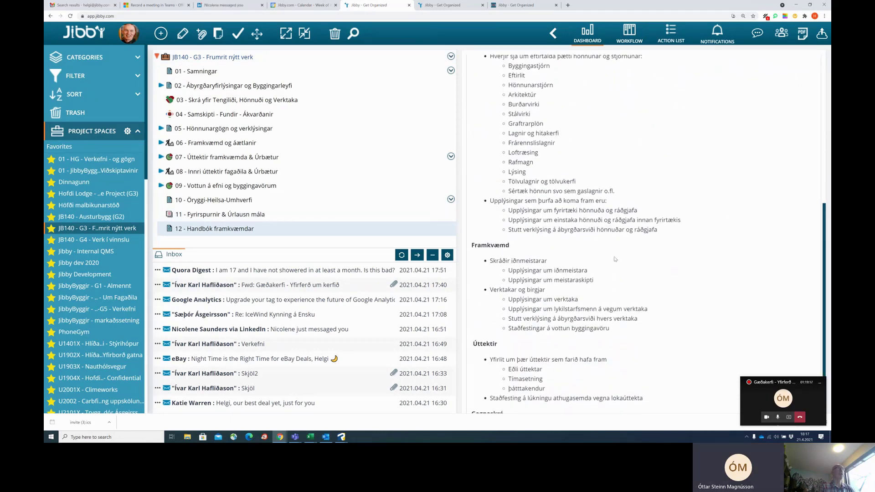
{"action": "scroll", "coordinate": [762, 192], "scroll_direction": "up", "scroll_amount": 7}
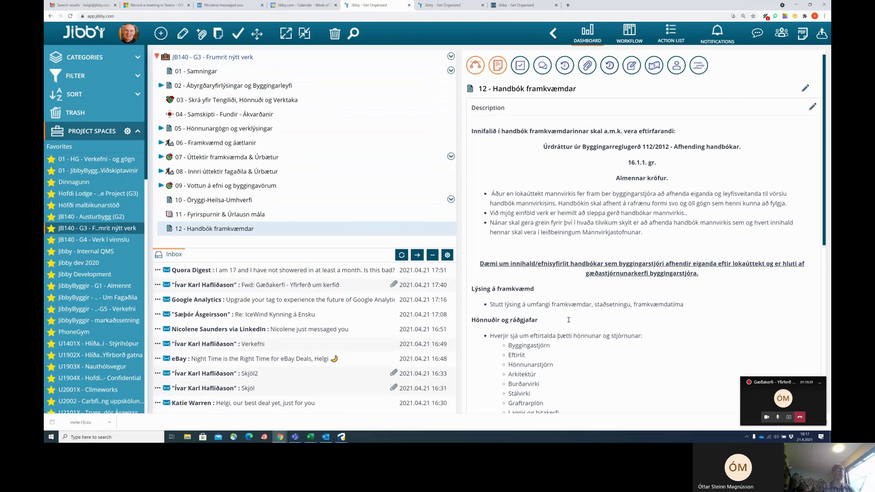
{"action": "scroll", "coordinate": [568, 338], "scroll_direction": "down", "scroll_amount": 4}
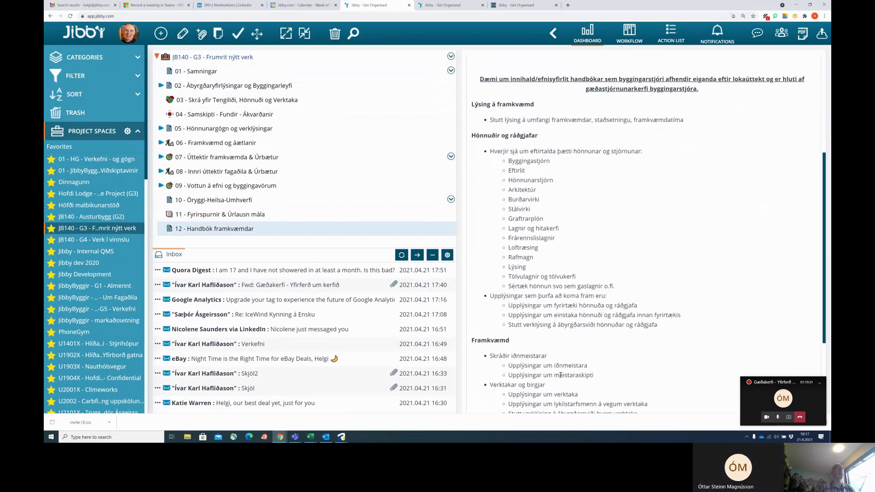
{"action": "scroll", "coordinate": [589, 373], "scroll_direction": "up", "scroll_amount": 4}
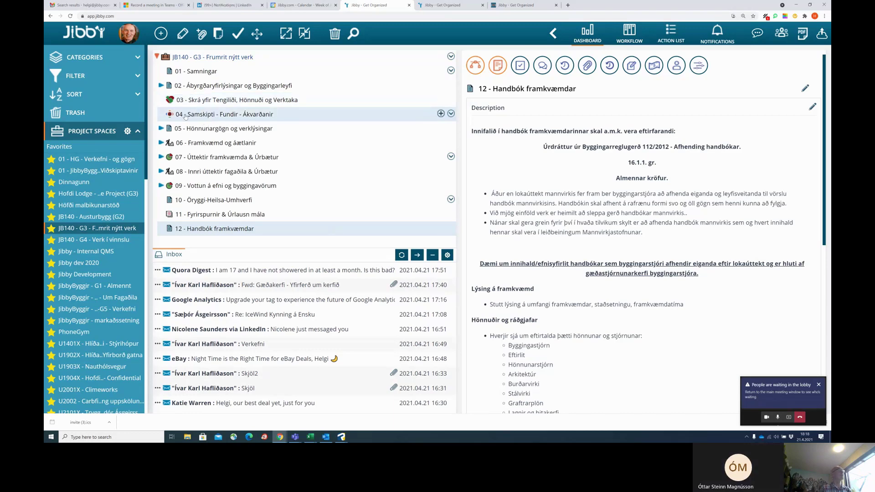
View folders 04 and 12, collapse the JB140 - G3 tree, and switch to the admin portal tab.
{"action": "left_click", "coordinate": [186, 116]}
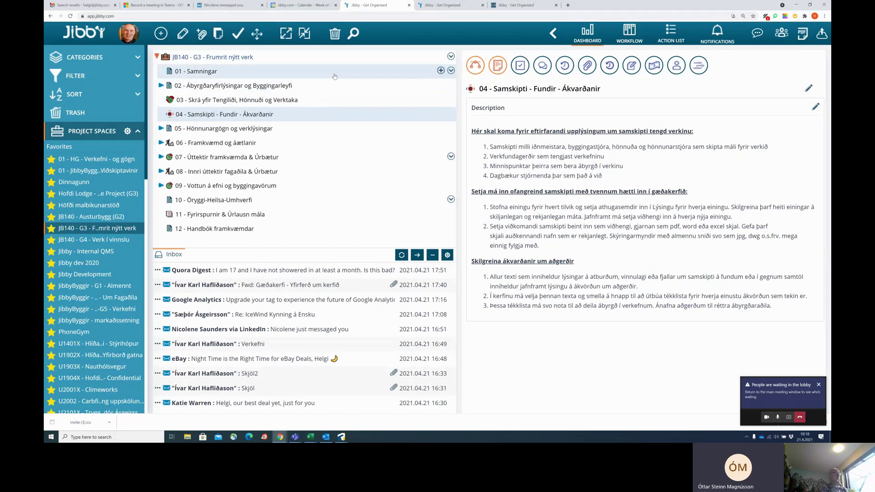
{"action": "left_click", "coordinate": [338, 228]}
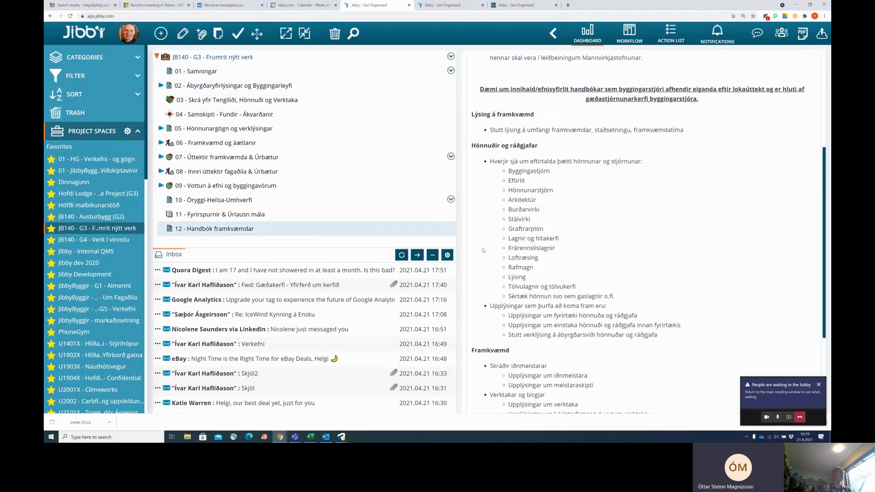
{"action": "scroll", "coordinate": [484, 250], "scroll_direction": "up", "scroll_amount": 3}
{"action": "scroll", "coordinate": [484, 251], "scroll_direction": "up", "scroll_amount": 2}
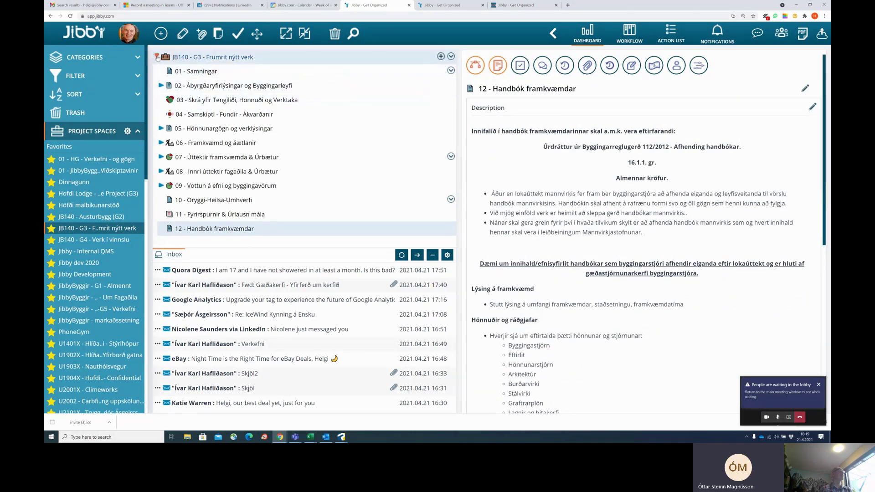
{"action": "left_click", "coordinate": [157, 57]}
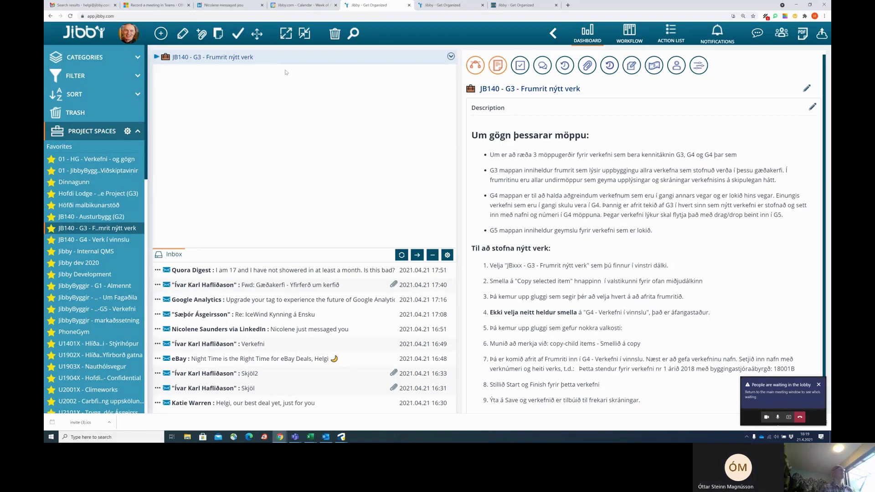
{"action": "left_click", "coordinate": [509, 6]}
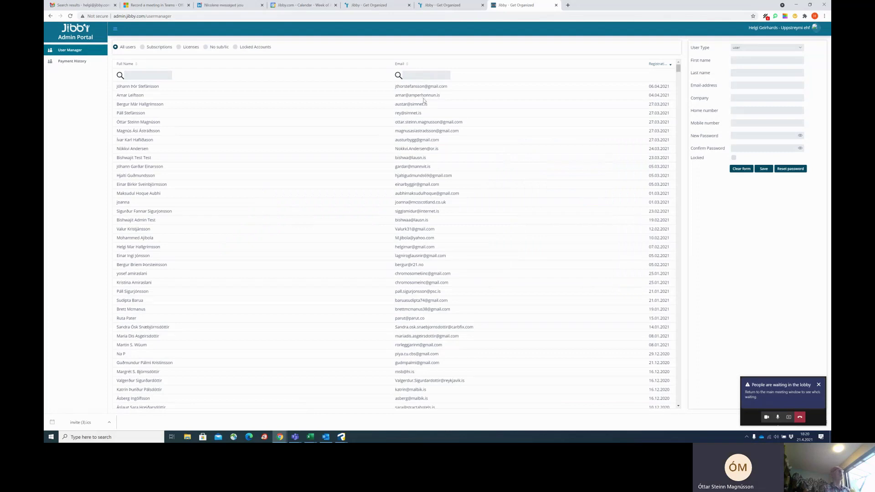
Search User Manager by the user's name and open the matching account.
{"action": "type", "text": "ottar"}
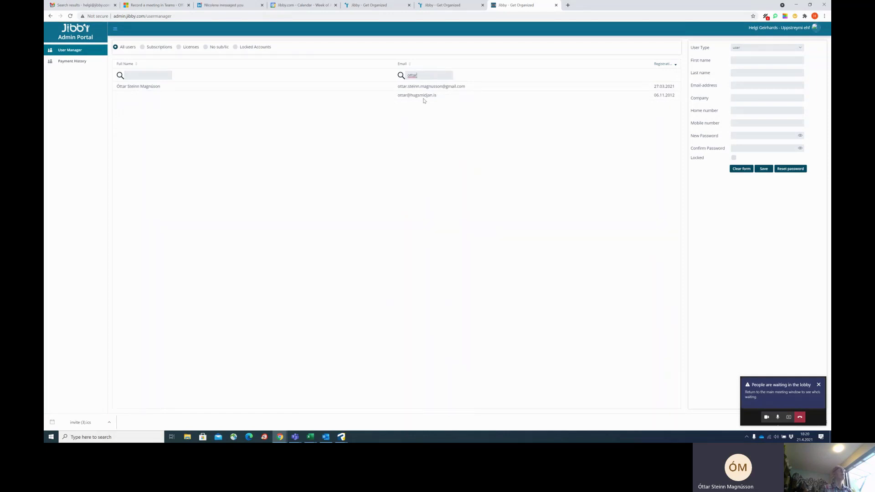
{"action": "left_click", "coordinate": [420, 89]}
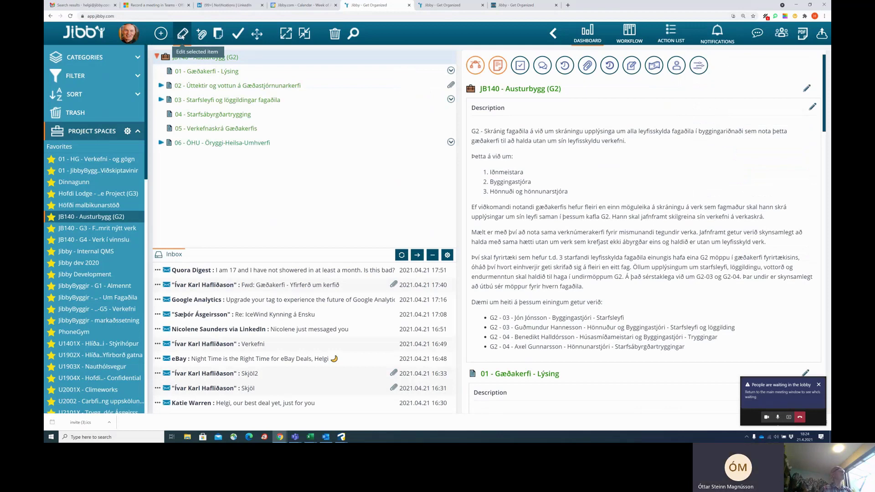
Edit the project, find the user by name in User and Contacts, add them as owner, save.
{"action": "left_click", "coordinate": [182, 33]}
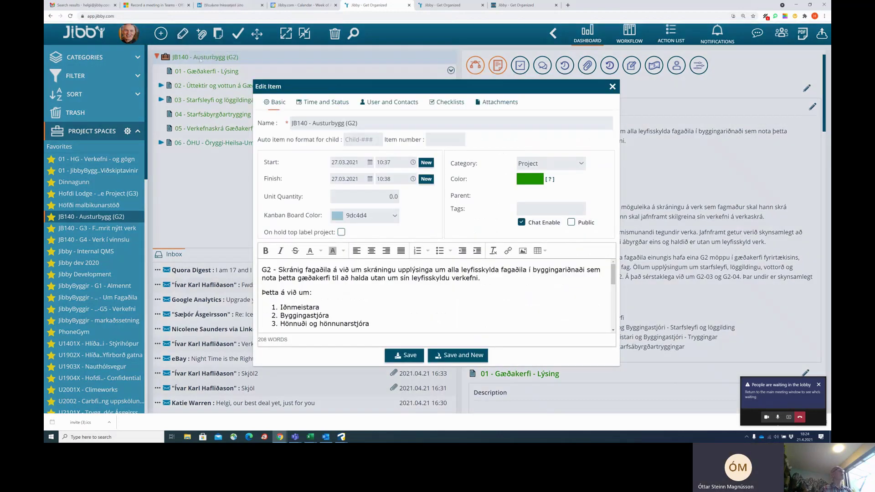
{"action": "left_click", "coordinate": [397, 104]}
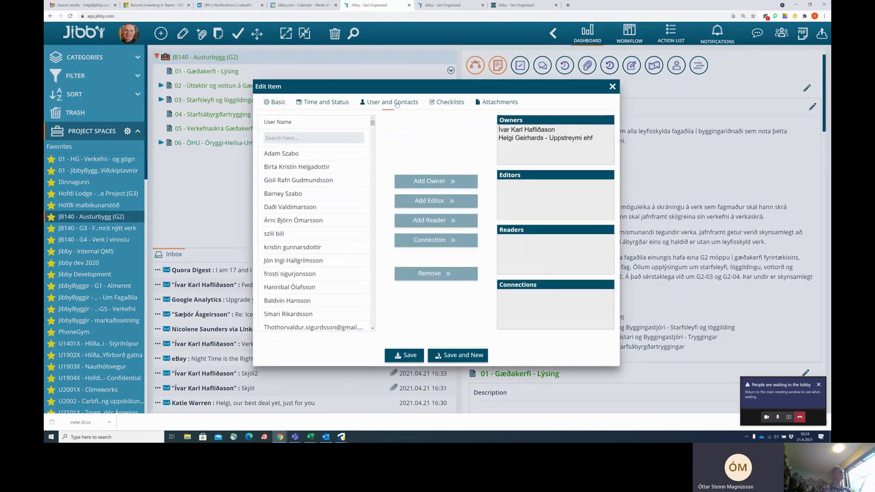
{"action": "type", "text": "Magnús á"}
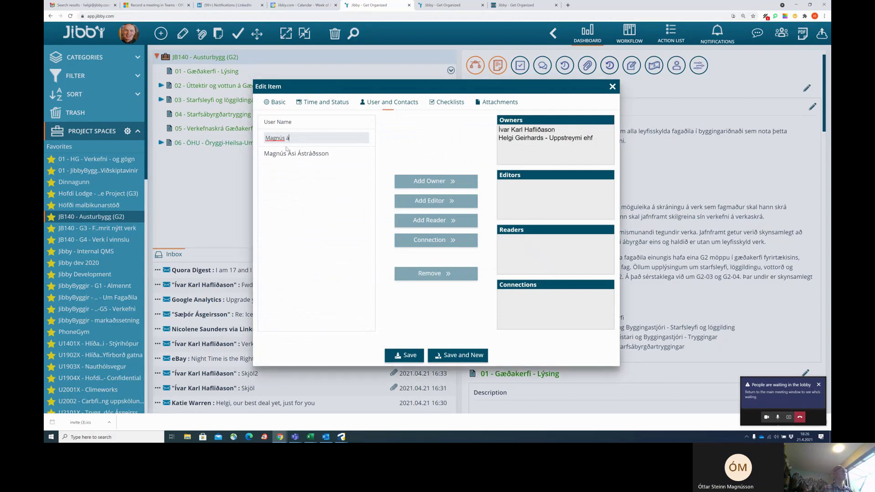
{"action": "left_click", "coordinate": [288, 155]}
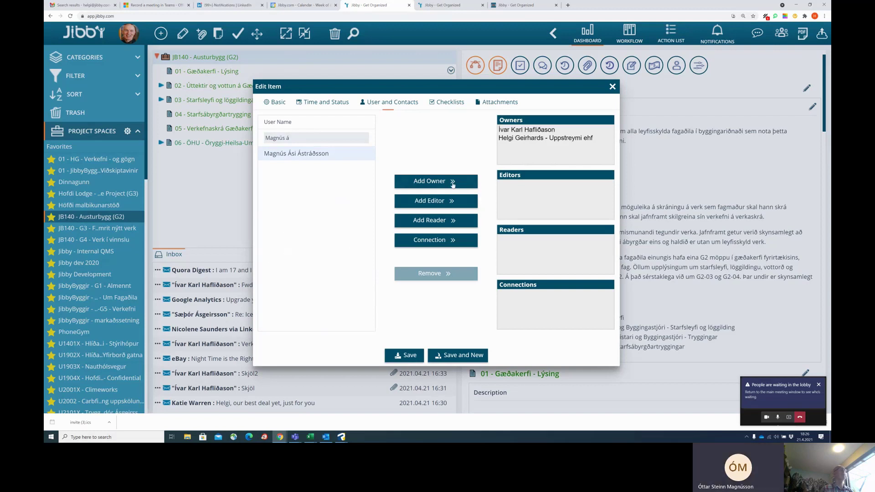
{"action": "left_click", "coordinate": [433, 183]}
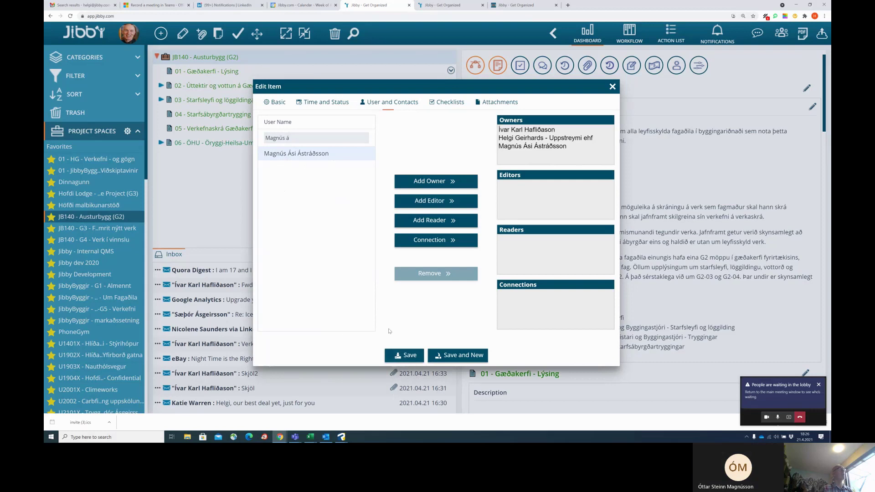
{"action": "left_click", "coordinate": [409, 355]}
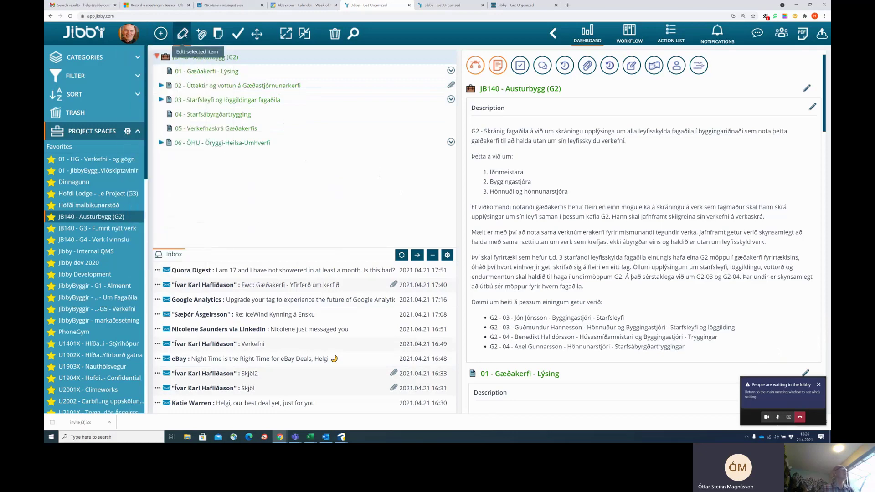
Edit the project, search the user list by name, add the matching user as owner, save.
{"action": "left_click", "coordinate": [182, 33]}
{"action": "left_click", "coordinate": [388, 103]}
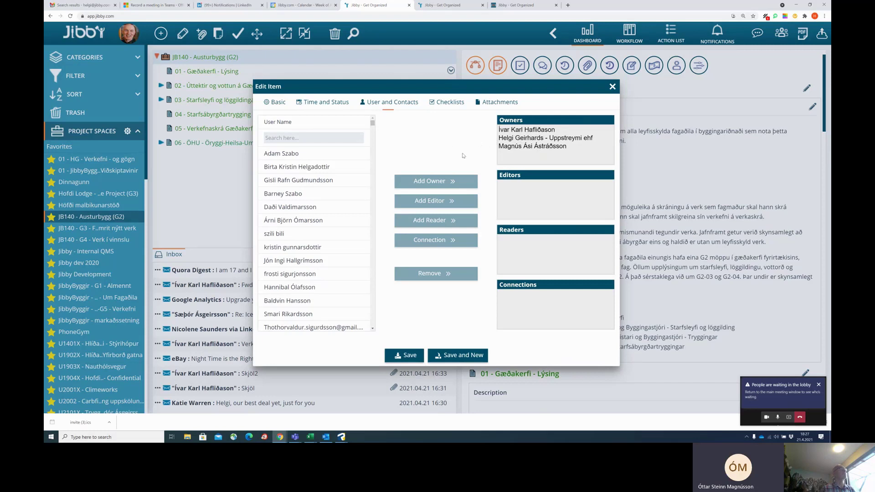
{"action": "left_click", "coordinate": [329, 138]}
{"action": "type", "text": "Ót"}
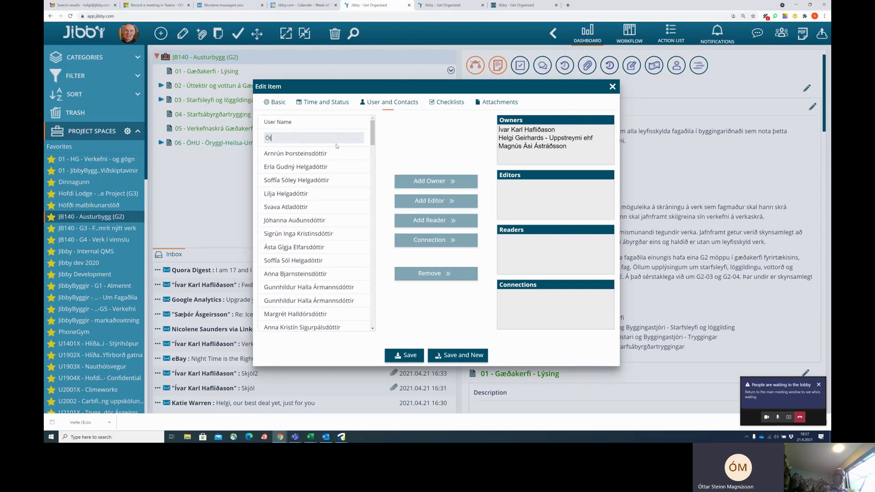
{"action": "type", "text": "tar"}
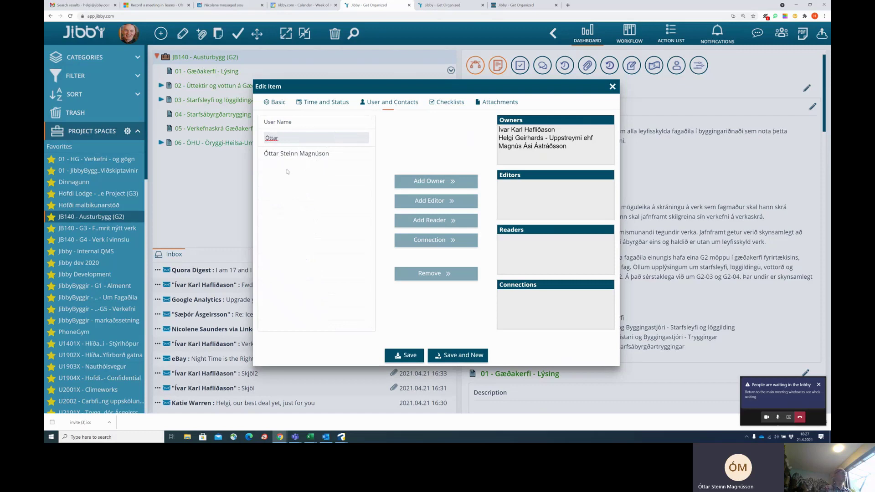
{"action": "key", "text": "BackSpace"}
{"action": "key", "text": "BackSpace"}
{"action": "key", "text": "BackSpace"}
{"action": "key", "text": "BackSpace"}
{"action": "key", "text": "BackSpace"}
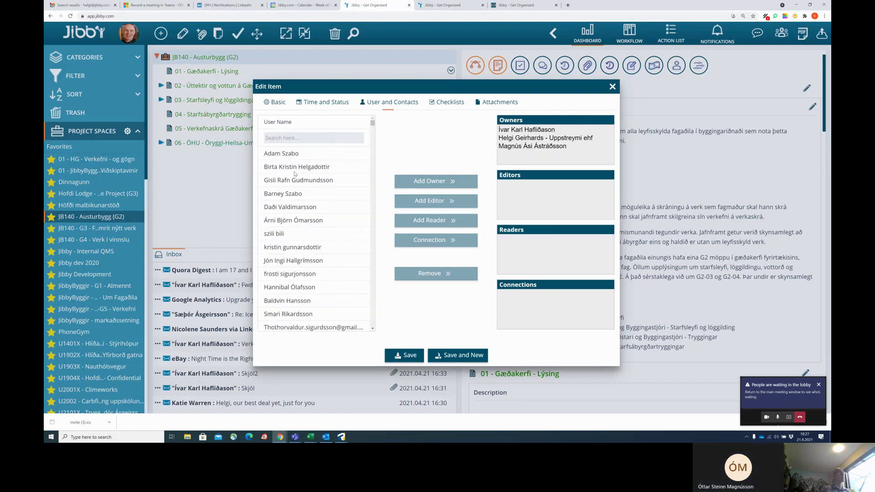
{"action": "type", "text": "Bergur"}
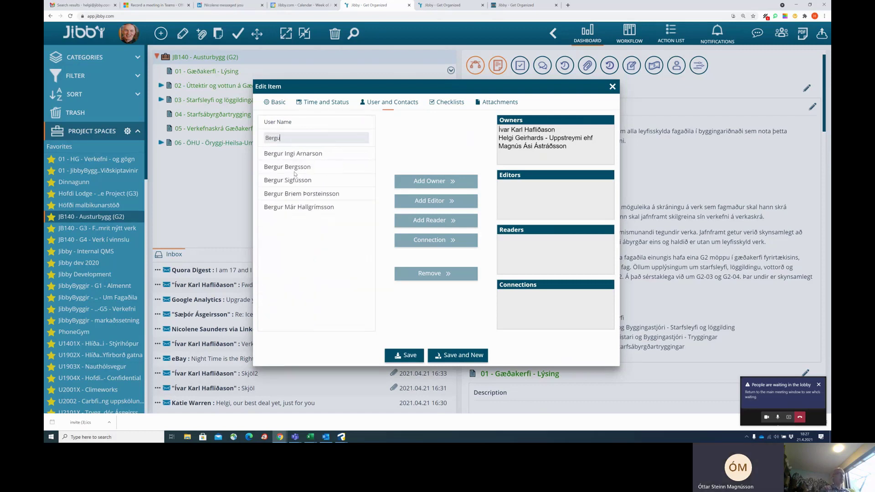
{"action": "left_click", "coordinate": [301, 210]}
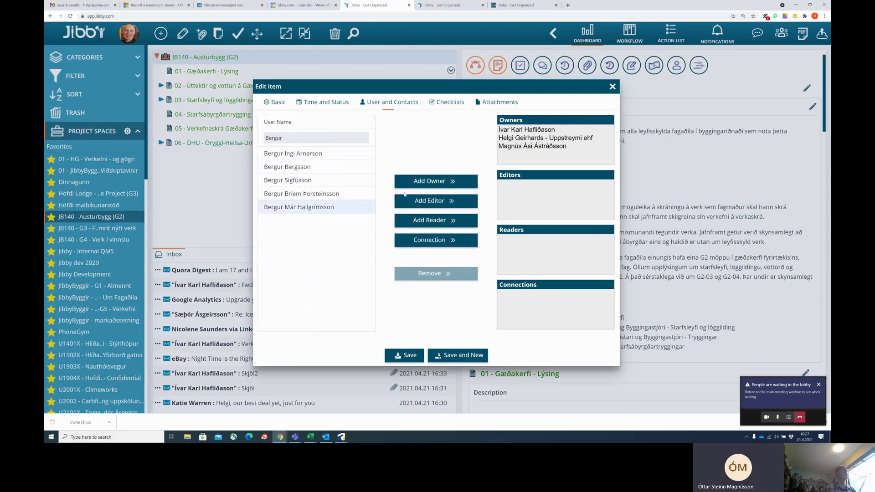
{"action": "left_click", "coordinate": [439, 182]}
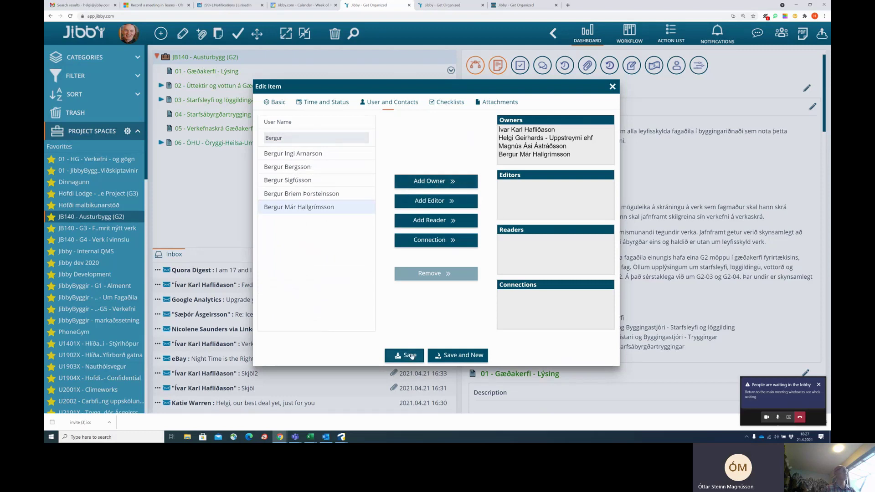
{"action": "left_click", "coordinate": [410, 355]}
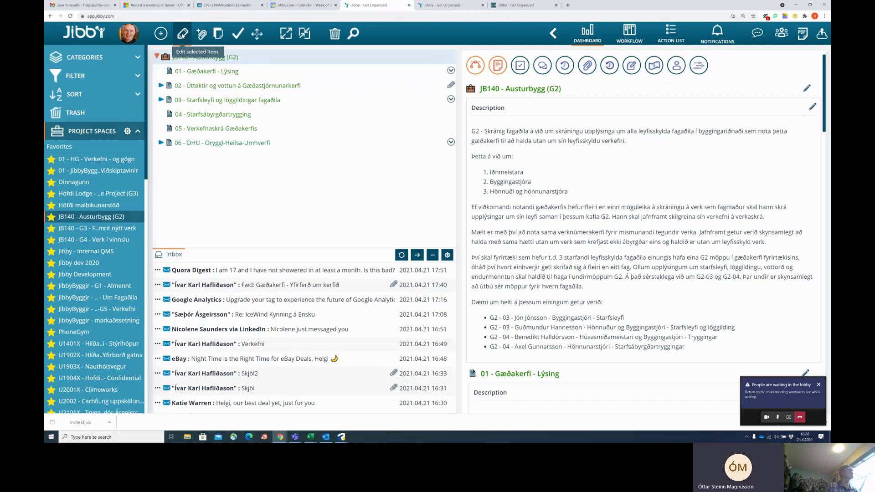
Search the project's user list by name and verify the account in the Admin Portal.
{"action": "left_click", "coordinate": [181, 34]}
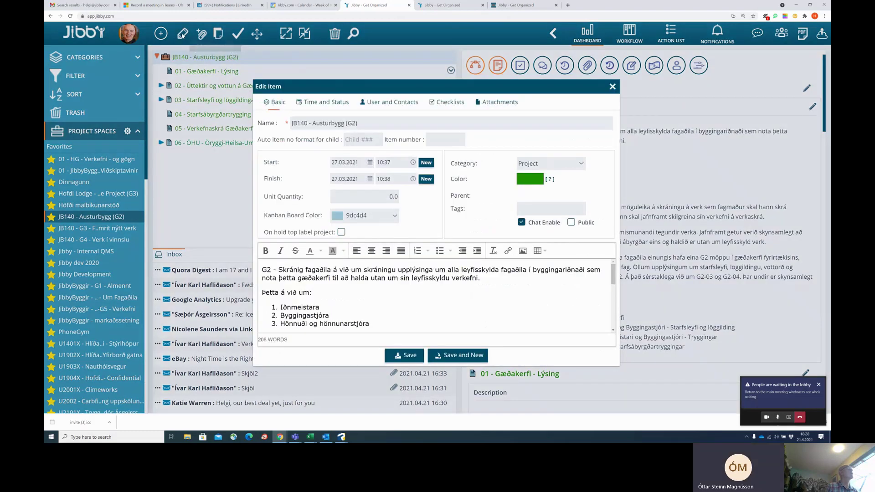
{"action": "left_click", "coordinate": [399, 104]}
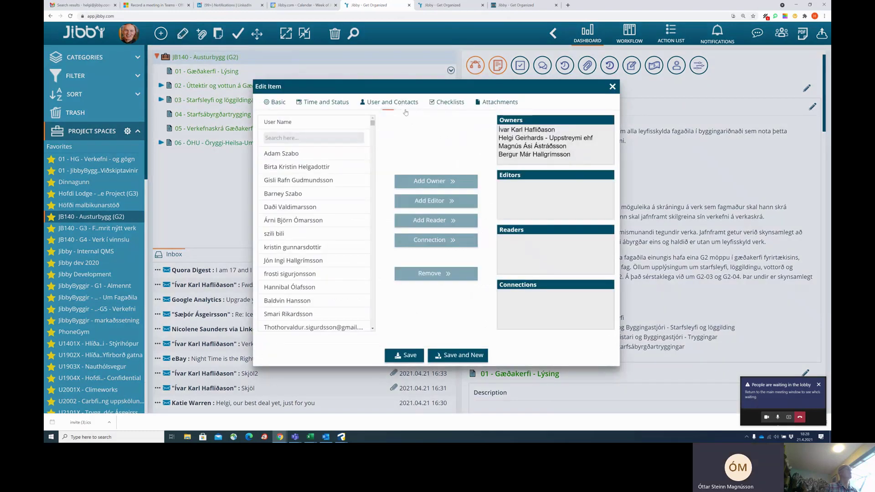
{"action": "left_click", "coordinate": [308, 141]}
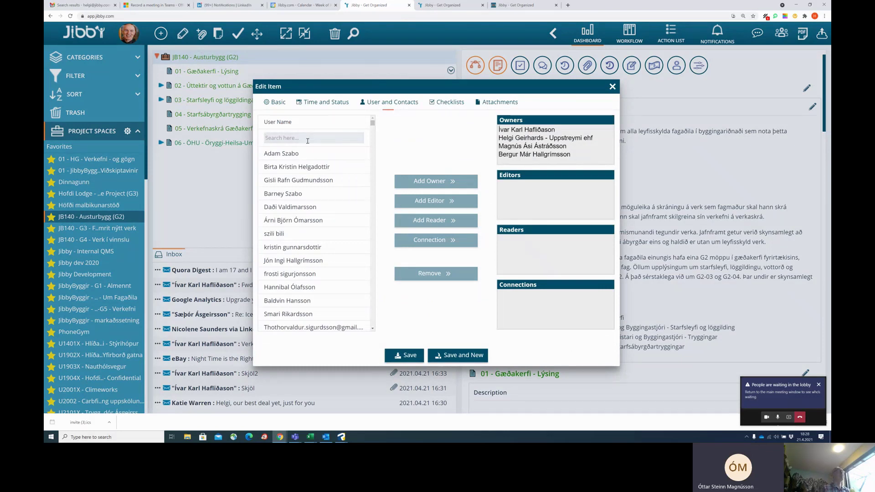
{"action": "type", "text": "Ó"}
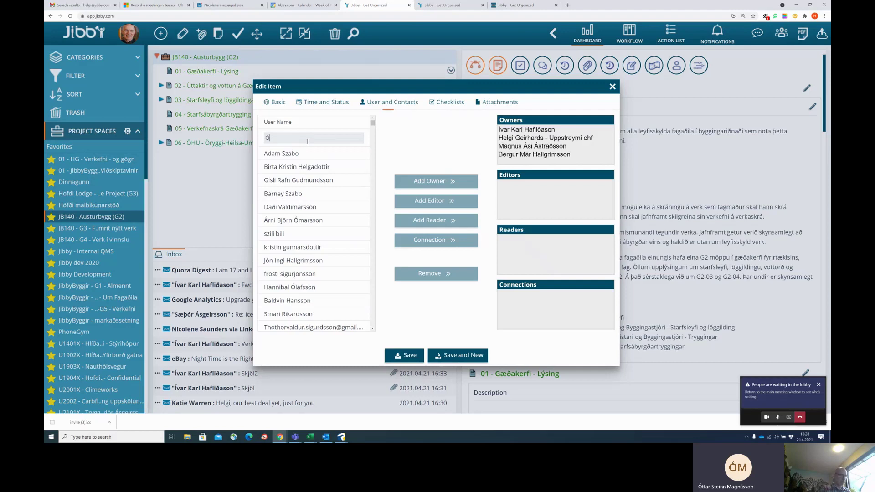
{"action": "type", "text": "ttar"}
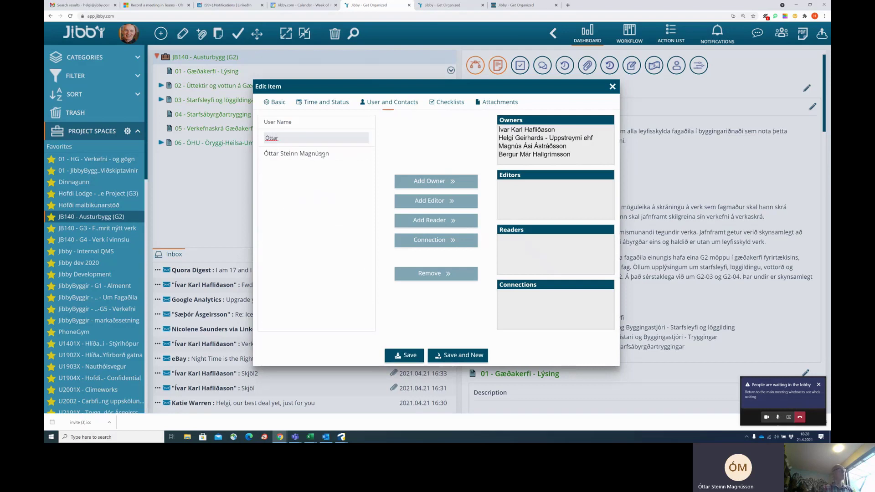
{"action": "left_click", "coordinate": [512, 6]}
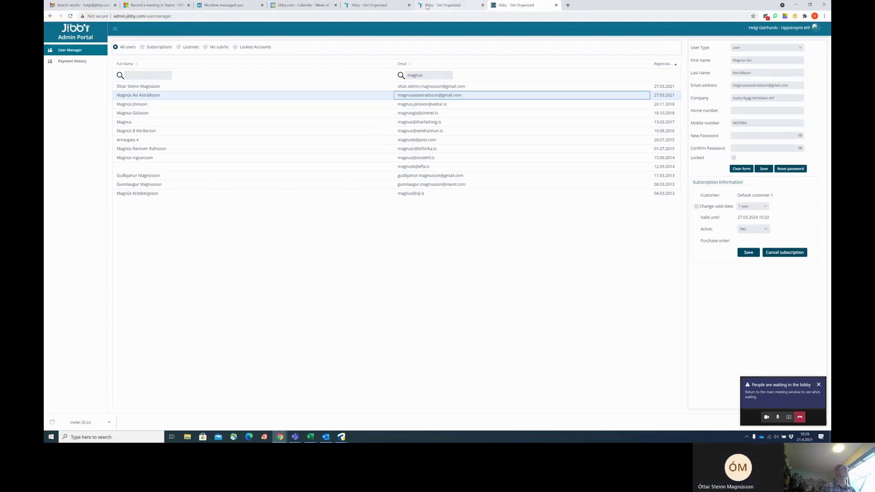
{"action": "left_click", "coordinate": [369, 5]}
Add the matching user as a project owner, save, and return to the project page.
{"action": "left_click", "coordinate": [296, 154]}
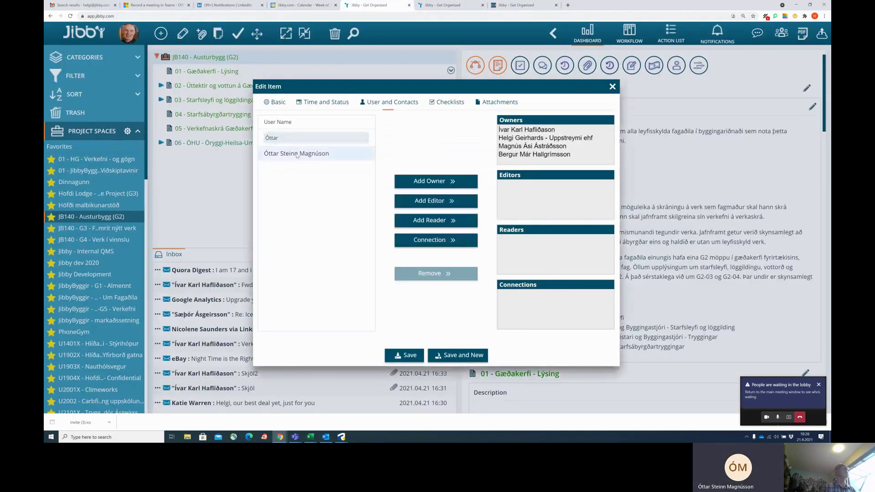
{"action": "left_click", "coordinate": [433, 181]}
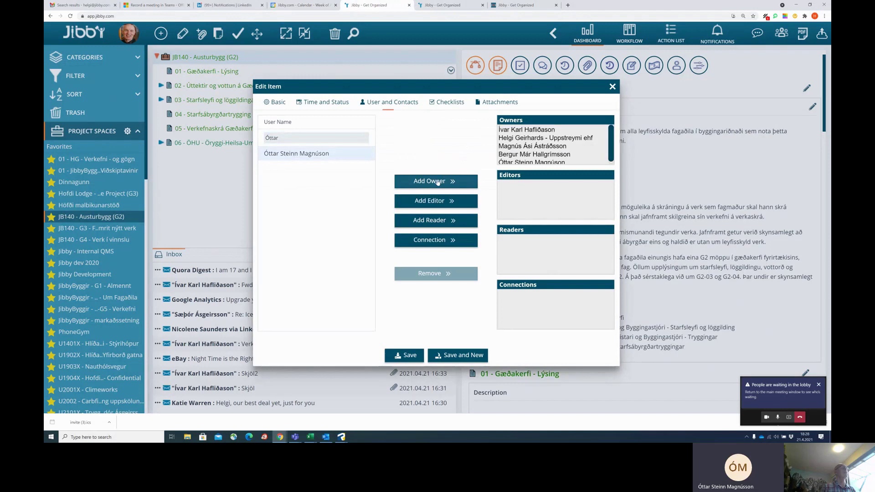
{"action": "left_click", "coordinate": [409, 358]}
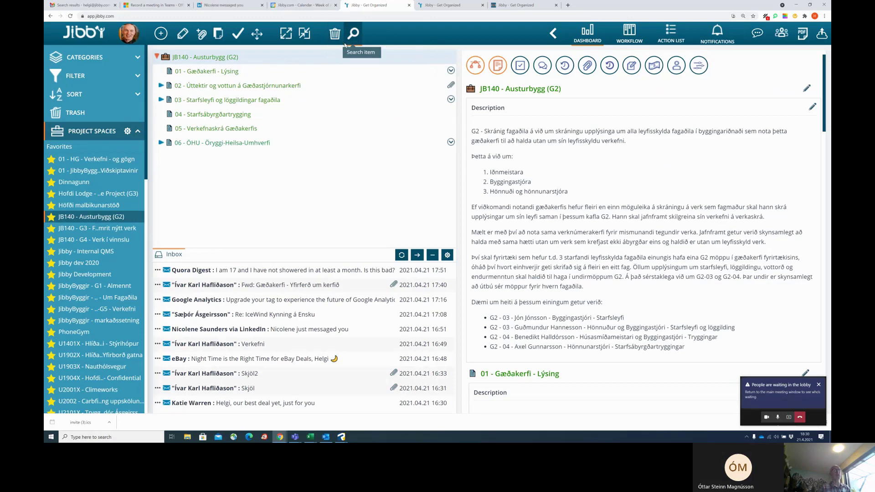
{"action": "key", "text": "ctrl+1"}
{"action": "left_click", "coordinate": [377, 6]}
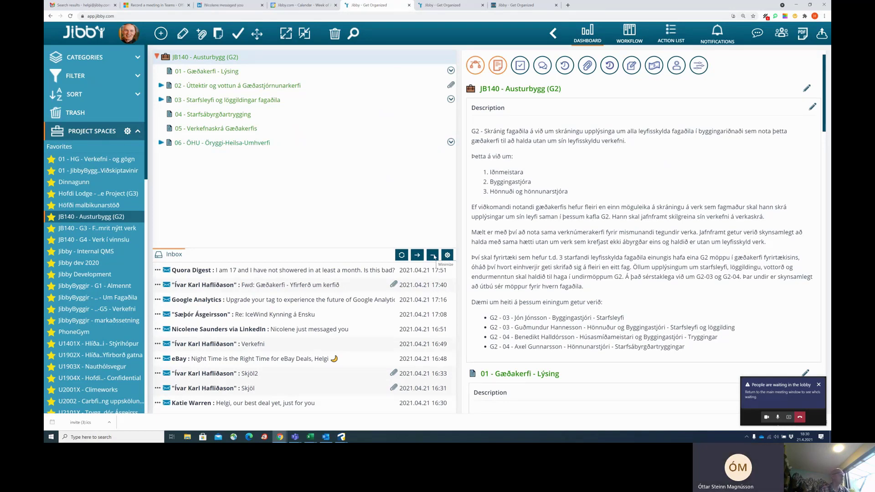
Minimize the Inbox panel so only the JB140 - Austurbygg (G2) project tree with six folders remains.
{"action": "left_click", "coordinate": [432, 256]}
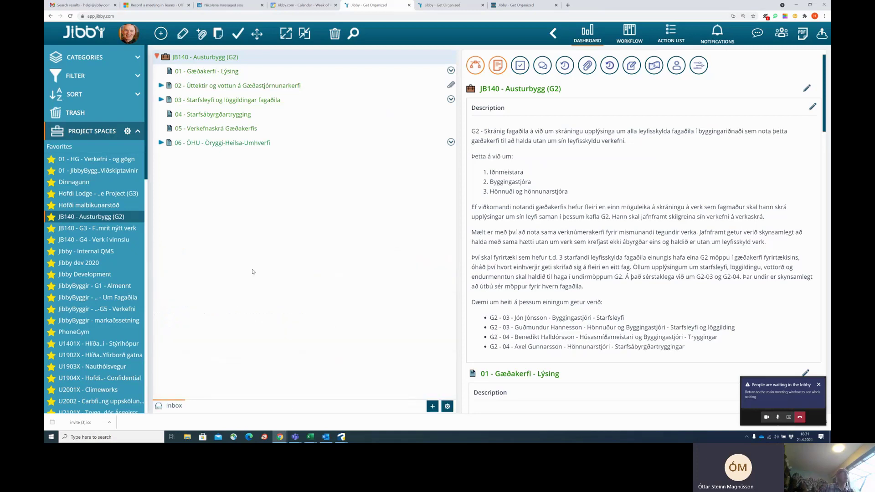